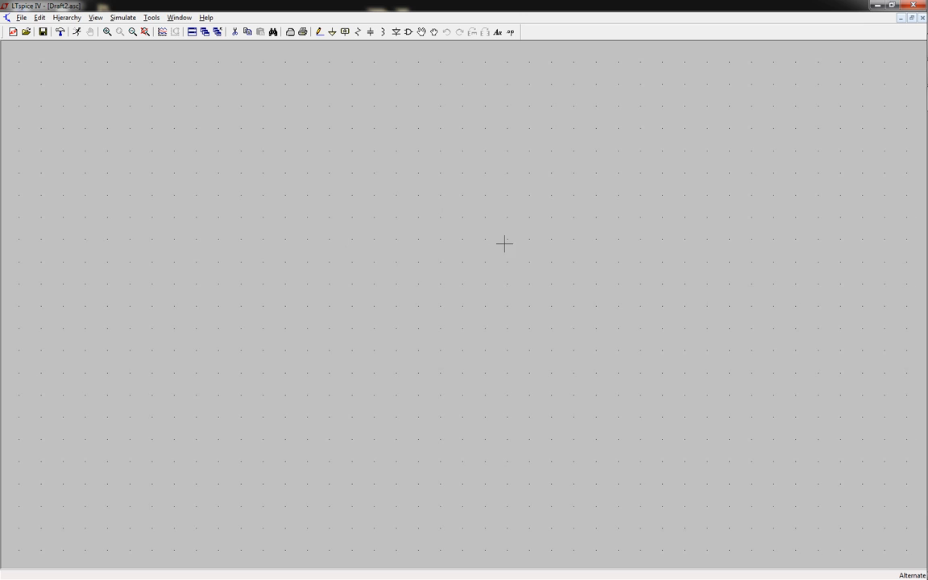
Step: Place a voltage source component on the left part of the blank schematic
{"action": "left_click", "coordinate": [408, 31]}
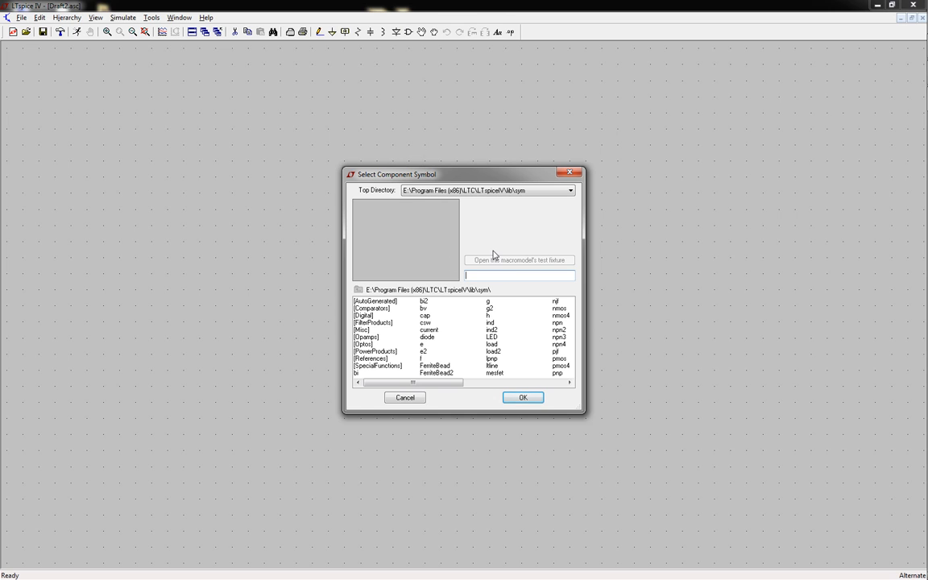
{"action": "type", "text": "voltage"}
{"action": "key", "text": "Return"}
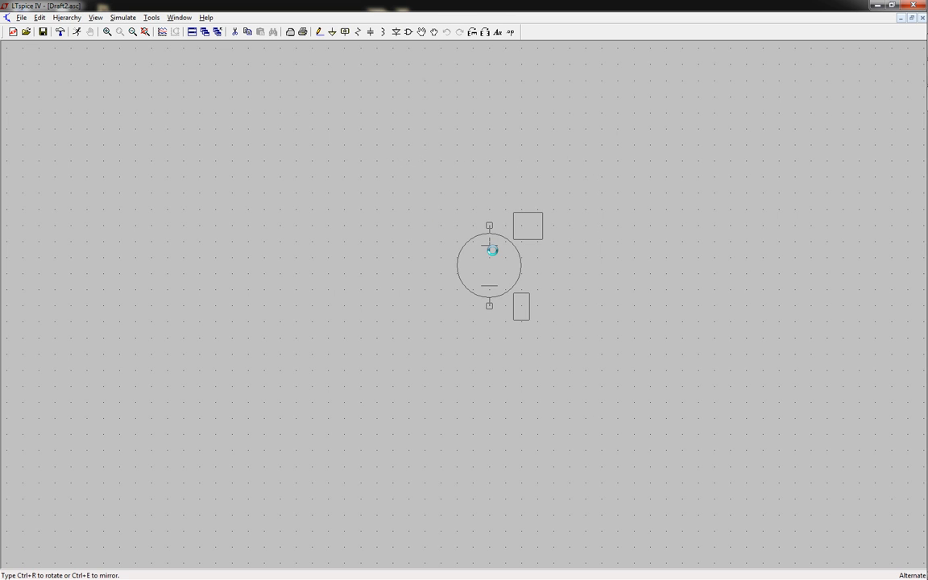
{"action": "left_click", "coordinate": [216, 261]}
{"action": "key", "text": "Escape"}
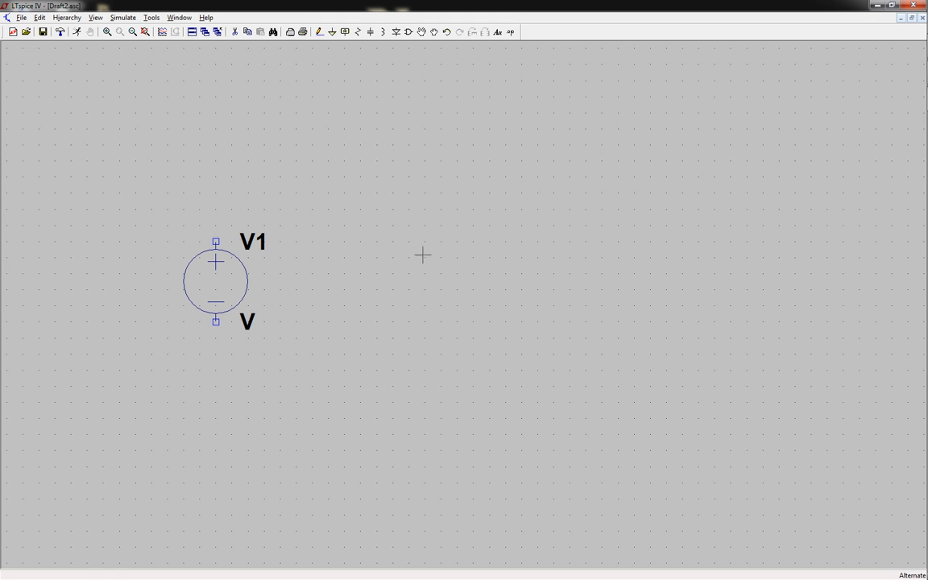
Step: Place a resistor on the schematic to the right of the voltage source
{"action": "key", "text": "r"}
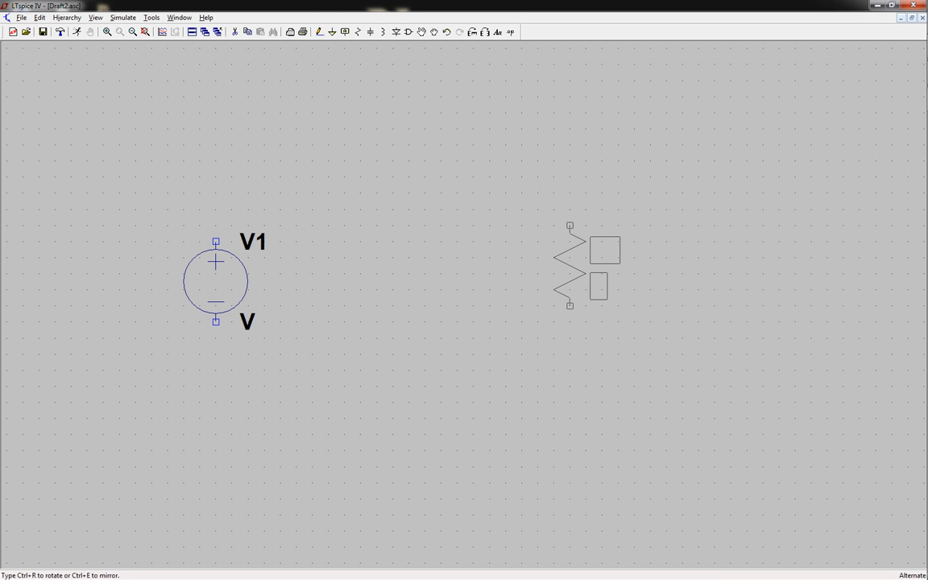
{"action": "left_click", "coordinate": [537, 266]}
{"action": "key", "text": "Escape"}
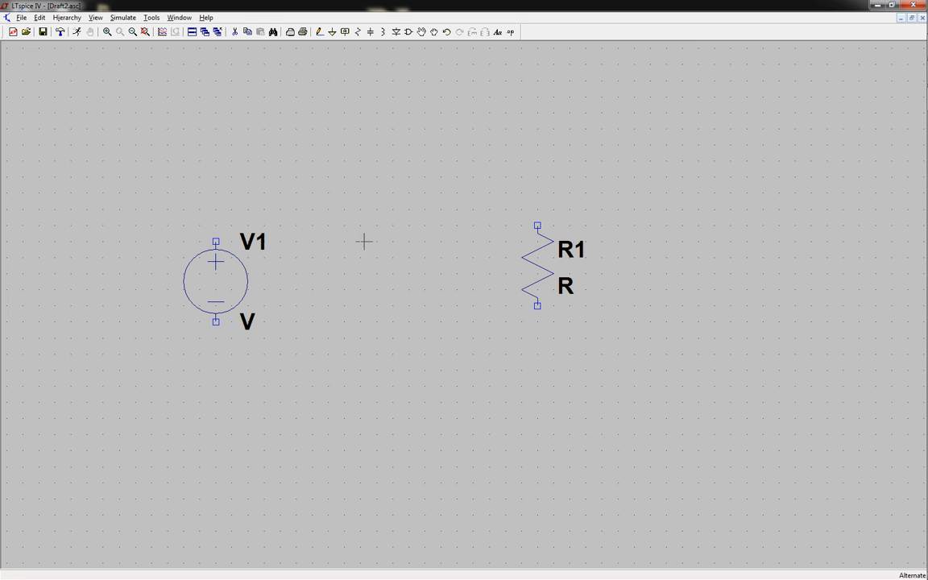
Step: Wire the voltage source and resistor R1 into a closed rectangular loop, connecting both terminals of each component
{"action": "key", "text": "F3"}
{"action": "left_click", "coordinate": [216, 241]}
{"action": "left_click", "coordinate": [215, 113]}
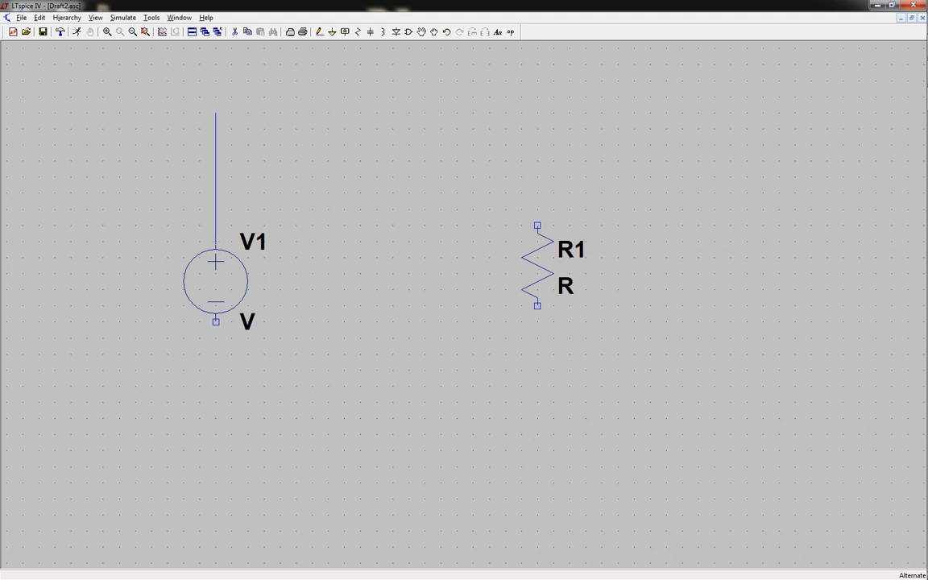
{"action": "left_click", "coordinate": [536, 112]}
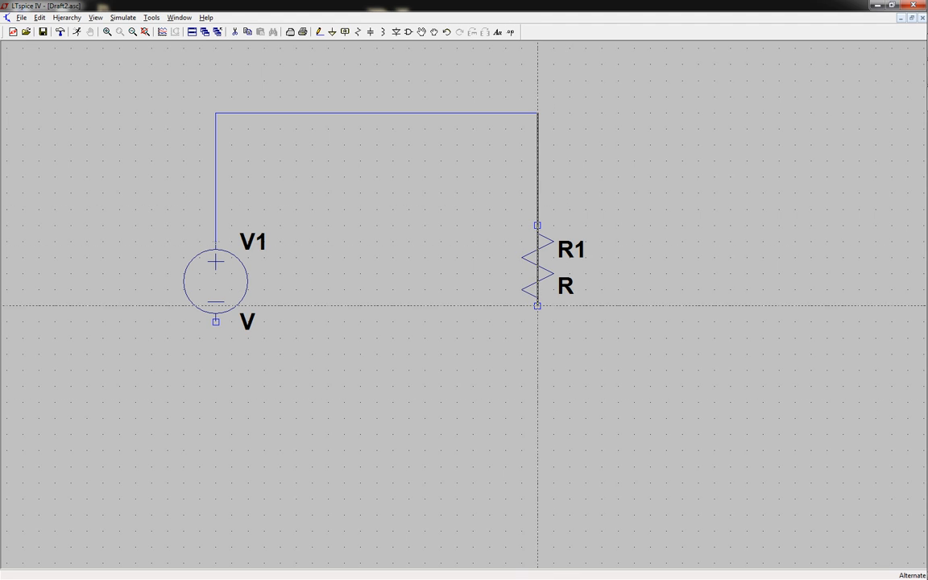
{"action": "left_click", "coordinate": [537, 401]}
{"action": "left_click", "coordinate": [215, 401]}
{"action": "left_click", "coordinate": [215, 321]}
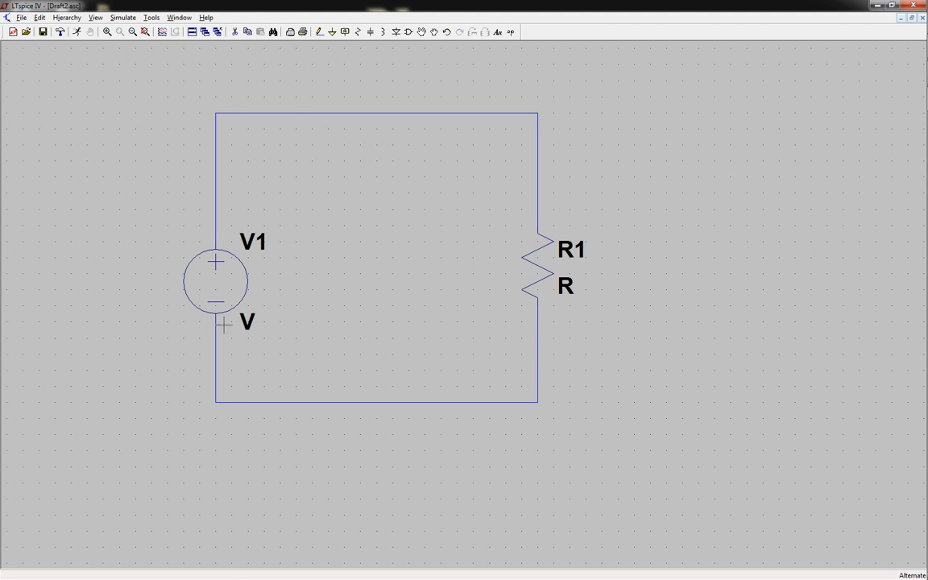
Step: Place a ground below the voltage source and wire it to the lower-left corner of the loop
{"action": "key", "text": "g"}
{"action": "left_click", "coordinate": [215, 435]}
{"action": "key", "text": "F3"}
{"action": "left_click", "coordinate": [215, 434]}
{"action": "left_click", "coordinate": [215, 401]}
{"action": "key", "text": "Escape"}
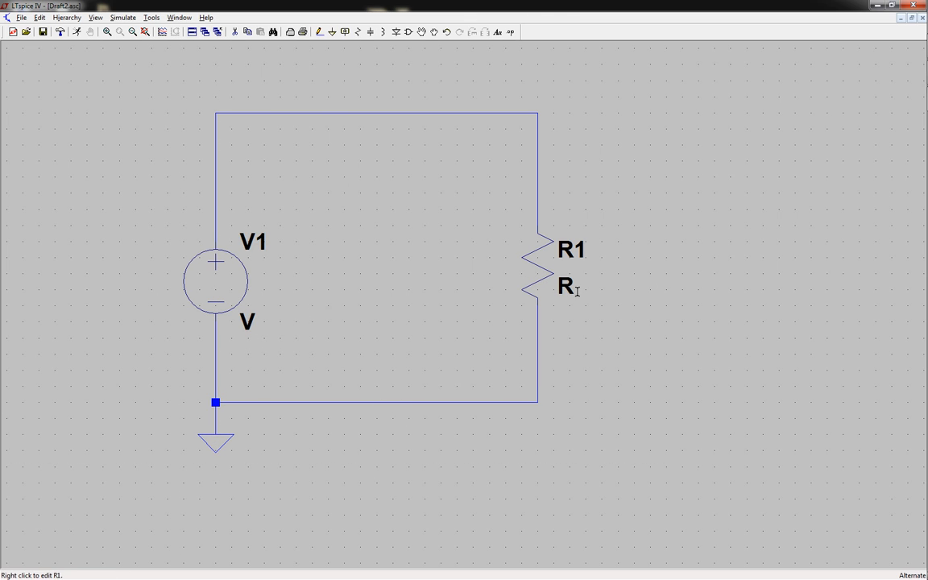
Step: Set the resistance of R1 to 30 ohms
{"action": "scroll", "coordinate": [230, 405], "scroll_direction": "down", "scroll_amount": 1}
{"action": "scroll", "coordinate": [280, 389], "scroll_direction": "down", "scroll_amount": 3}
{"action": "scroll", "coordinate": [280, 352], "scroll_direction": "up", "scroll_amount": 2}
{"action": "scroll", "coordinate": [150, 343], "scroll_direction": "down", "scroll_amount": 2}
{"action": "scroll", "coordinate": [135, 353], "scroll_direction": "up", "scroll_amount": 1}
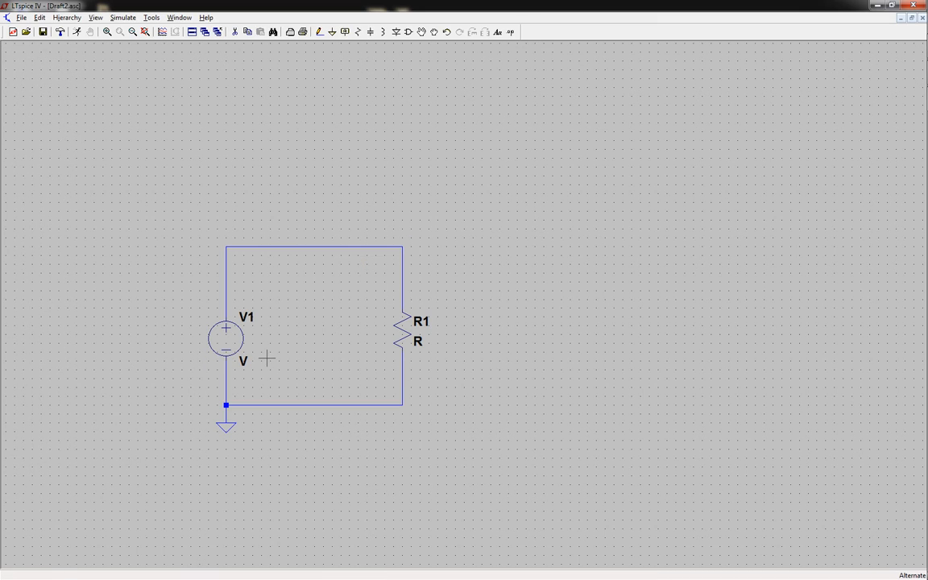
{"action": "right_click", "coordinate": [418, 336]}
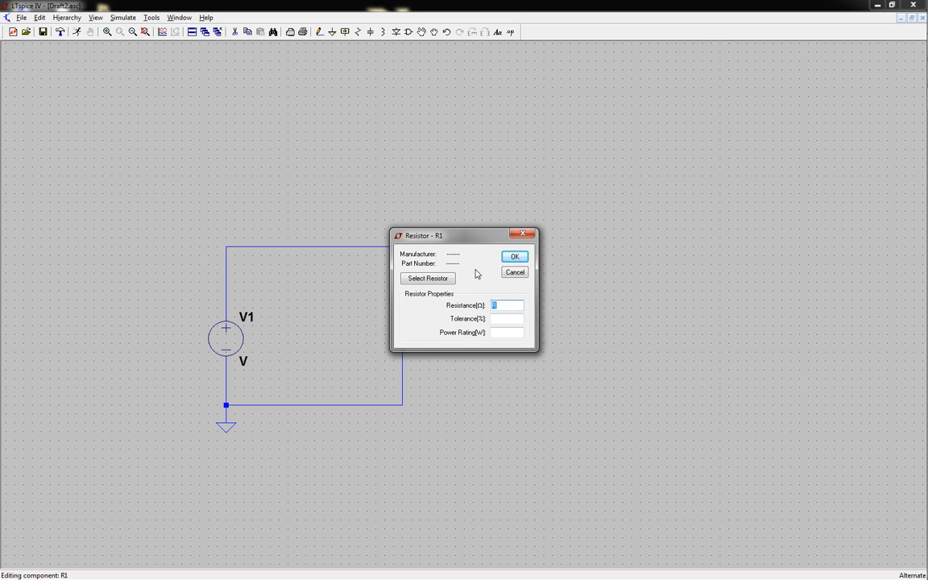
{"action": "type", "text": "30"}
{"action": "key", "text": "Return"}
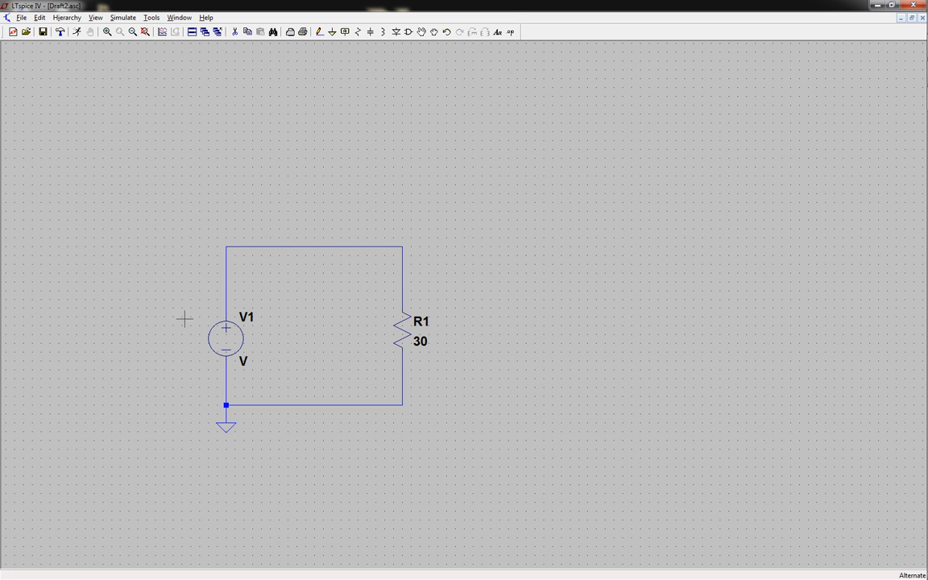
Step: Open the advanced settings of voltage source V1 and choose the SINE function
{"action": "right_click", "coordinate": [229, 322]}
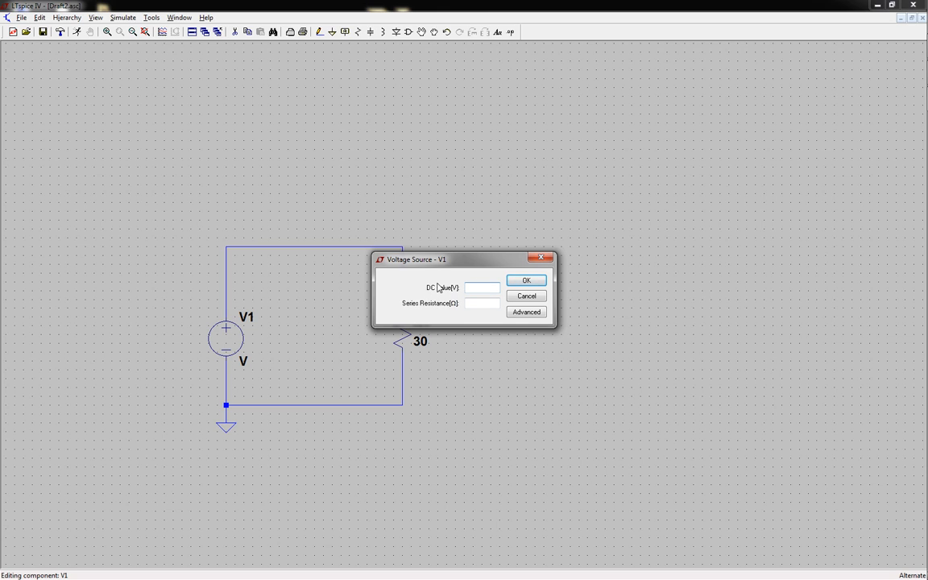
{"action": "left_click", "coordinate": [516, 314]}
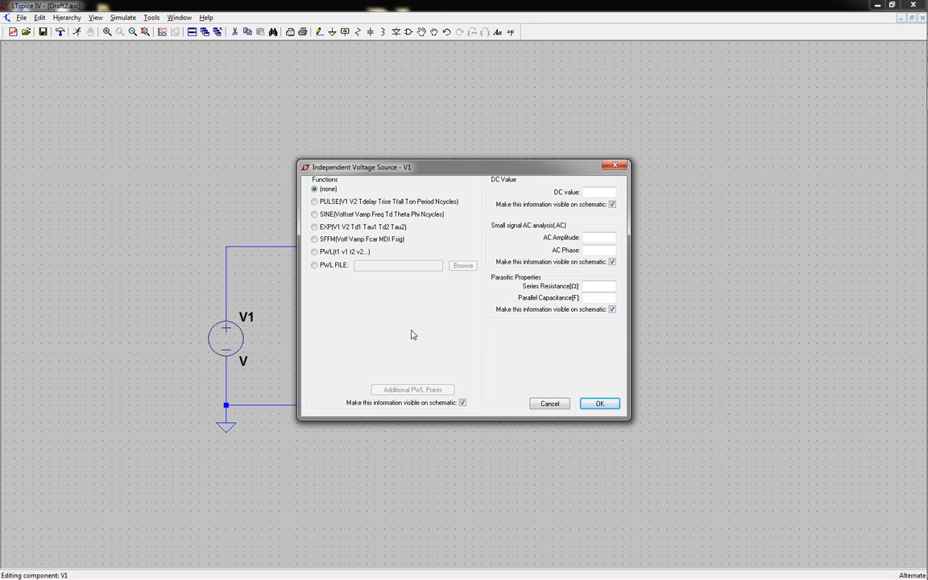
{"action": "left_click", "coordinate": [323, 214]}
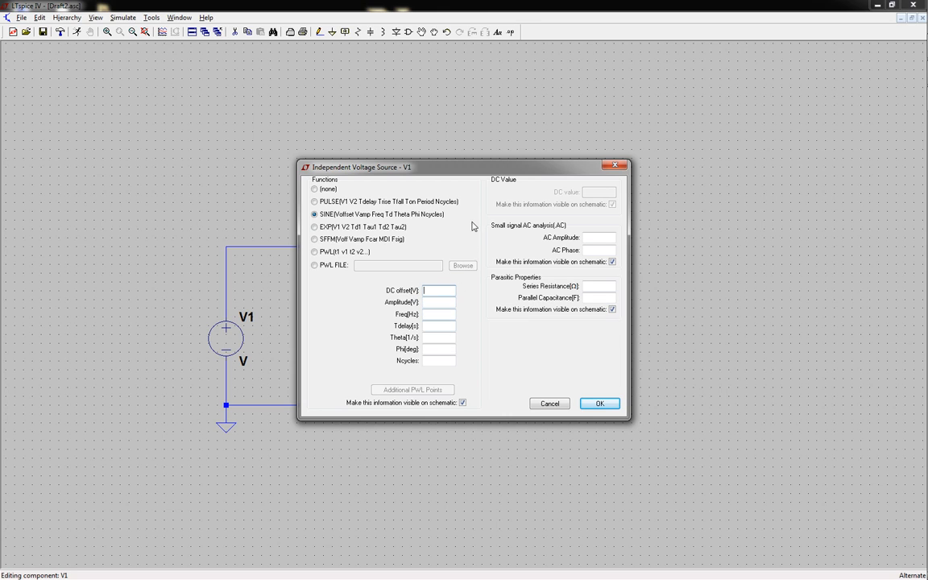
{"action": "left_click", "coordinate": [438, 290]}
{"action": "left_click", "coordinate": [451, 301]}
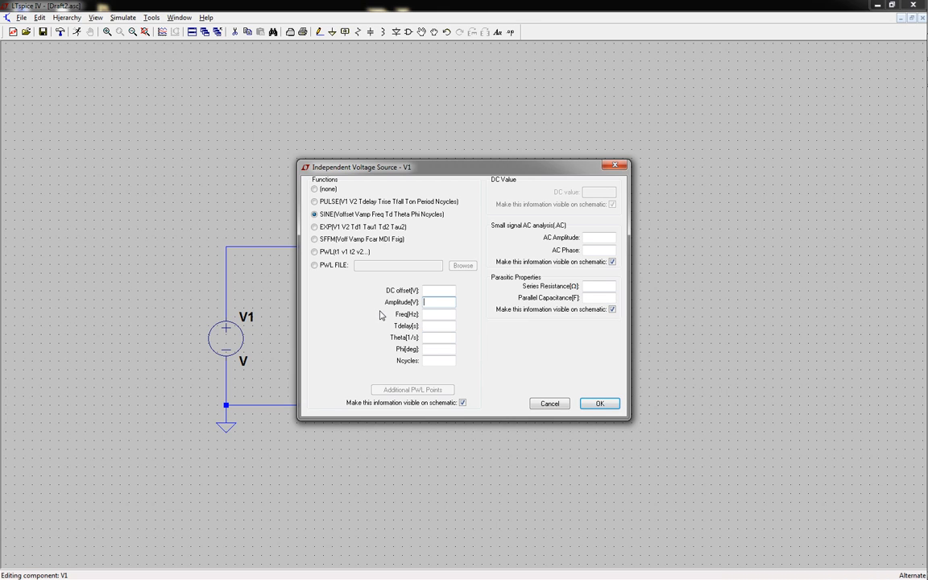
Step: Set V1's sine amplitude to 169.7 V and frequency to 60 Hz, leaving the other parameters blank, and accept the settings
{"action": "left_click", "coordinate": [438, 303]}
{"action": "type", "text": "169.7"}
{"action": "key", "text": "Tab"}
{"action": "type", "text": "60"}
{"action": "key", "text": "Tab"}
{"action": "key", "text": "Tab"}
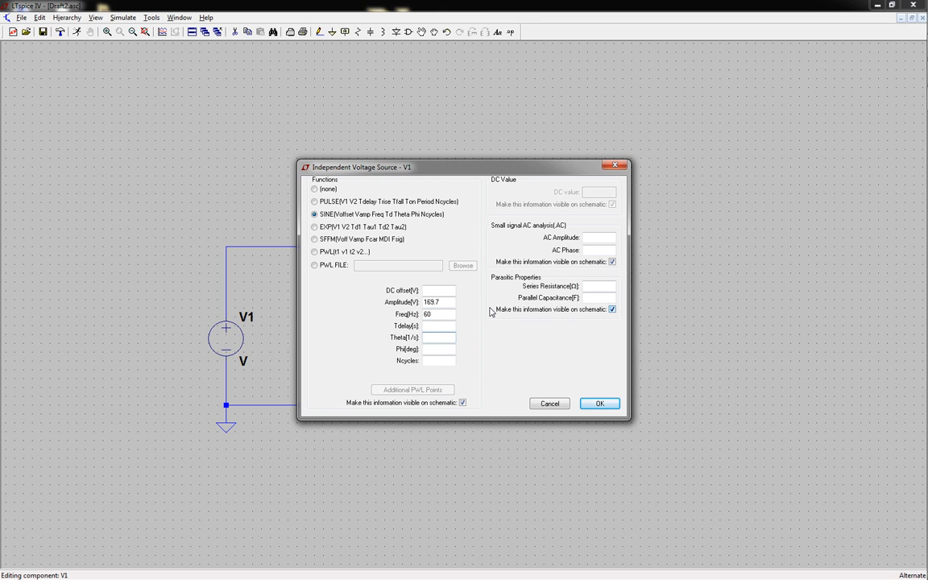
{"action": "key", "text": "Tab"}
{"action": "left_click", "coordinate": [600, 404]}
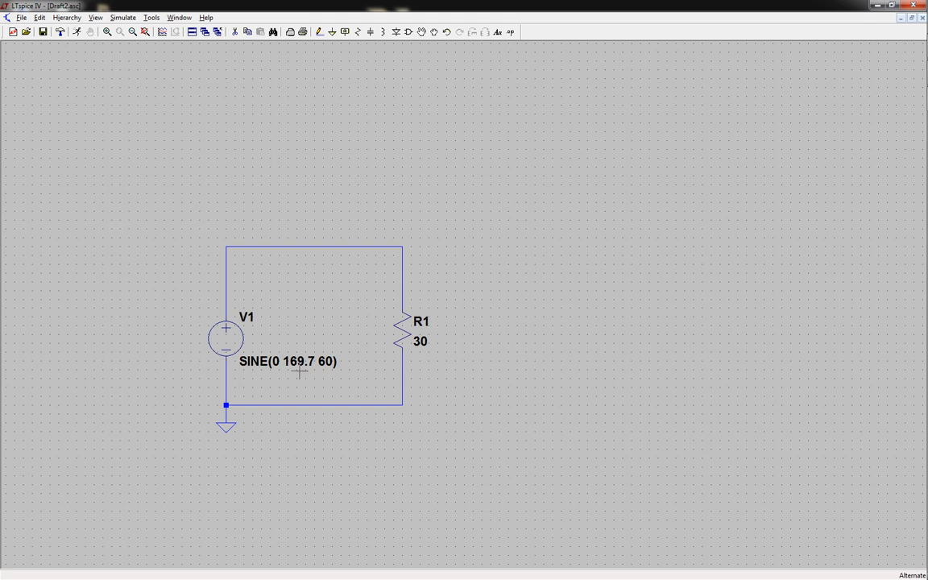
Step: Start a simulation run and enter a transient stop time of 100m
{"action": "left_click", "coordinate": [76, 32]}
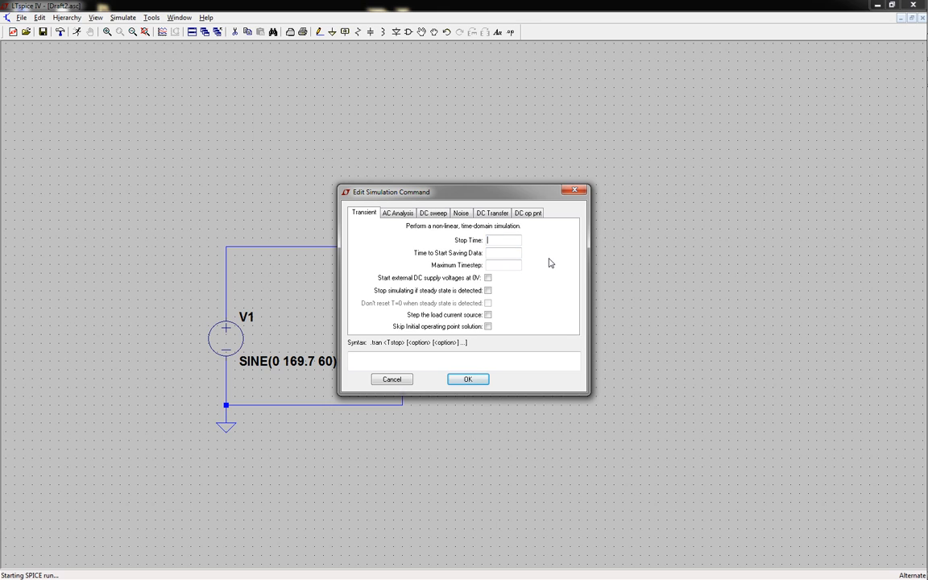
{"action": "type", "text": "100"}
{"action": "type", "text": "m"}
Step: Open Calculator, switch it to scientific mode, compute 1 divided by 60, and minimize it
{"action": "key", "text": "super+r"}
{"action": "type", "text": "calc"}
{"action": "key", "text": "Return"}
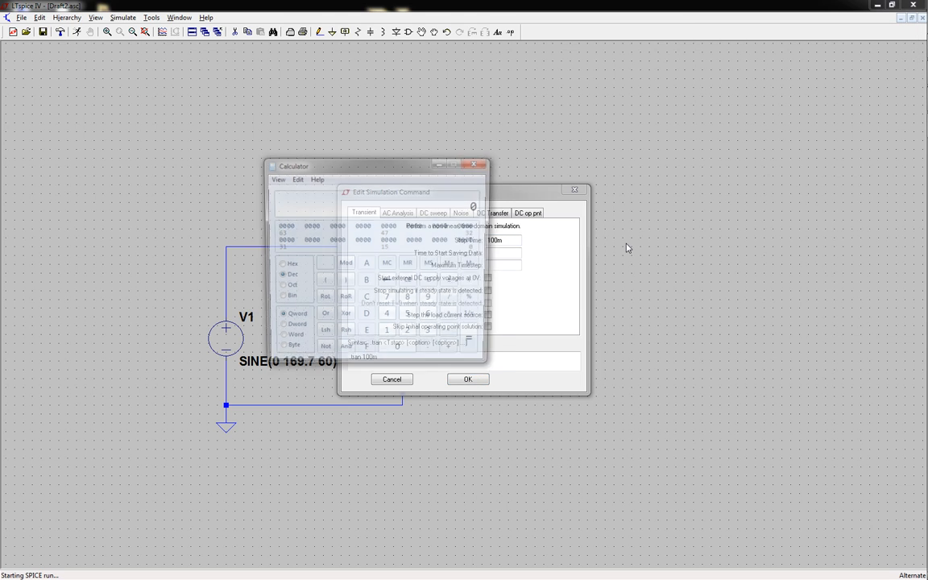
{"action": "left_click", "coordinate": [275, 178]}
{"action": "left_click", "coordinate": [298, 203]}
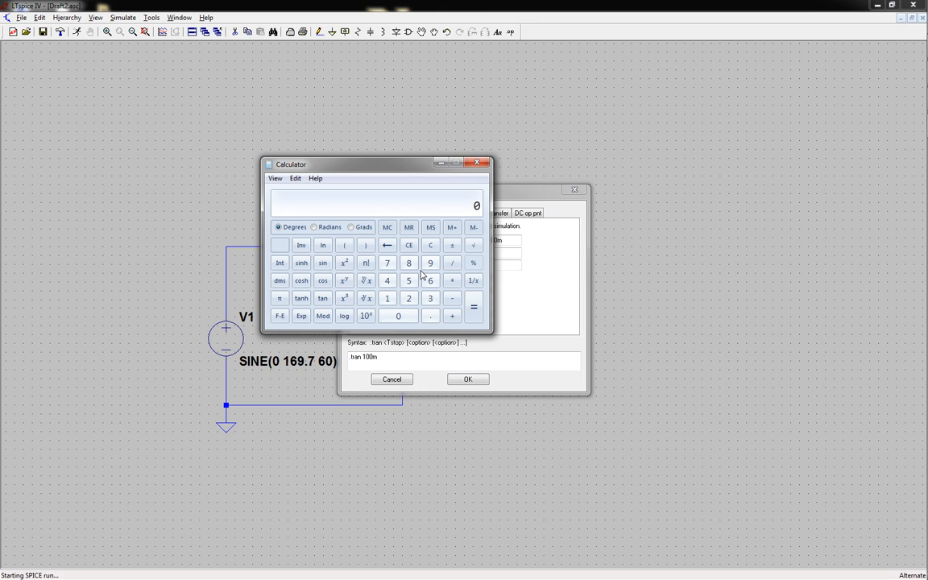
{"action": "type", "text": "1"}
{"action": "type", "text": "60"}
{"action": "key", "text": "Return"}
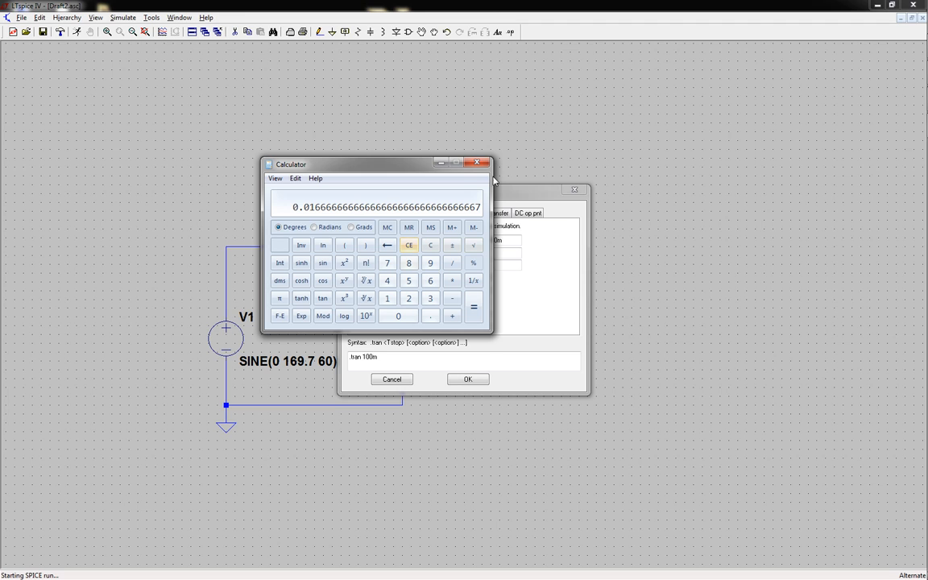
{"action": "left_click", "coordinate": [442, 163]}
Step: Set the transient stop time to 16.67m and run the simulation
{"action": "left_click_drag", "start_coordinate": [512, 241], "coordinate": [456, 240]}
{"action": "type", "text": "16.67"}
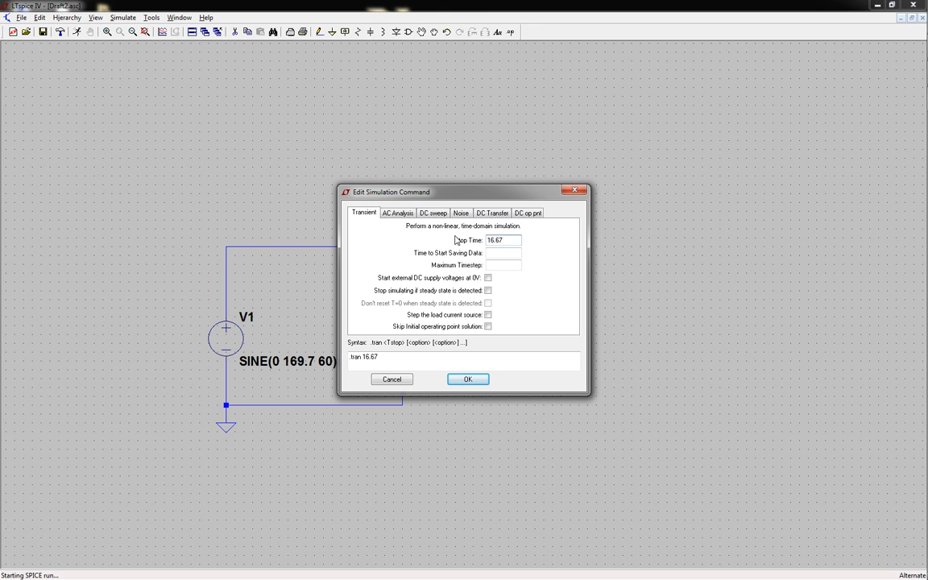
{"action": "type", "text": "m"}
{"action": "key", "text": "BackSpace"}
{"action": "type", "text": "M"}
{"action": "key", "text": "BackSpace"}
{"action": "type", "text": "m"}
{"action": "key", "text": "Return"}
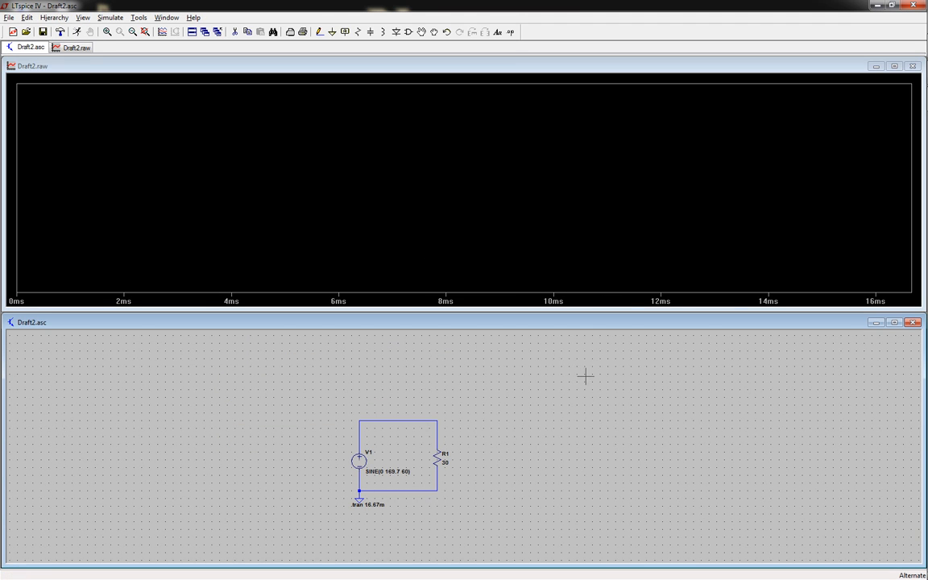
Step: Plot the voltage of the wire above source V1
{"action": "scroll", "coordinate": [356, 429], "scroll_direction": "up", "scroll_amount": 1}
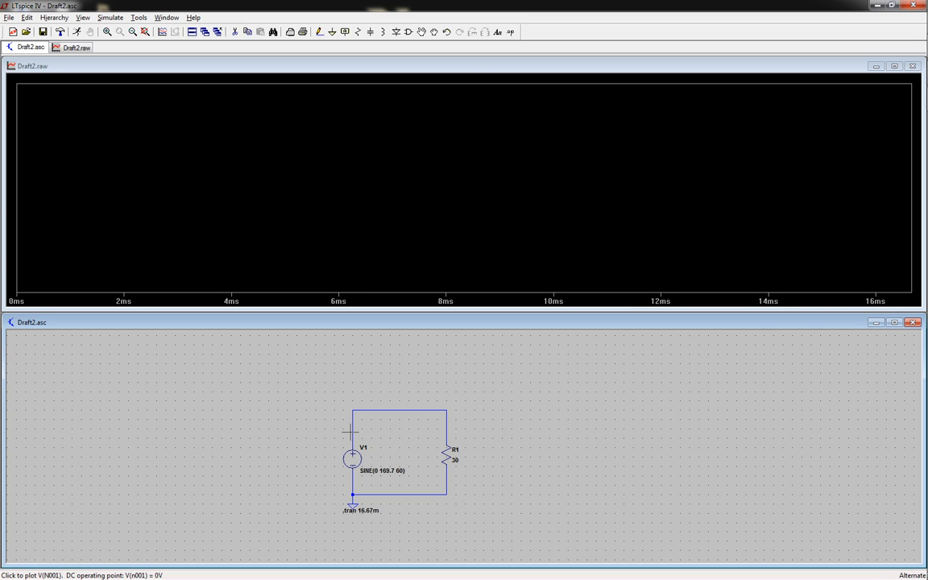
{"action": "left_click", "coordinate": [351, 430]}
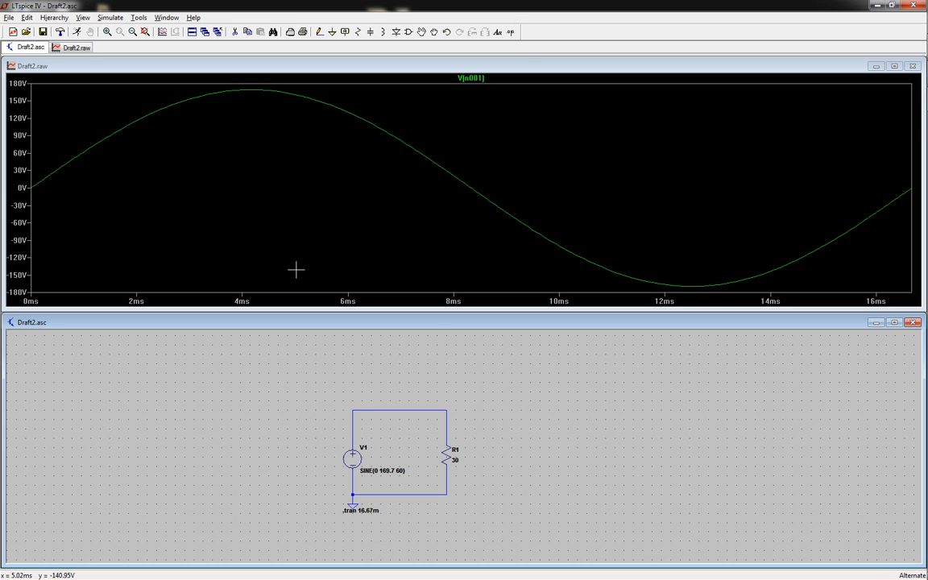
Step: Open Calculator, compute 1 divided by 120, and clear the entry
{"action": "key", "text": "super+r"}
{"action": "type", "text": "calc"}
{"action": "key", "text": "Return"}
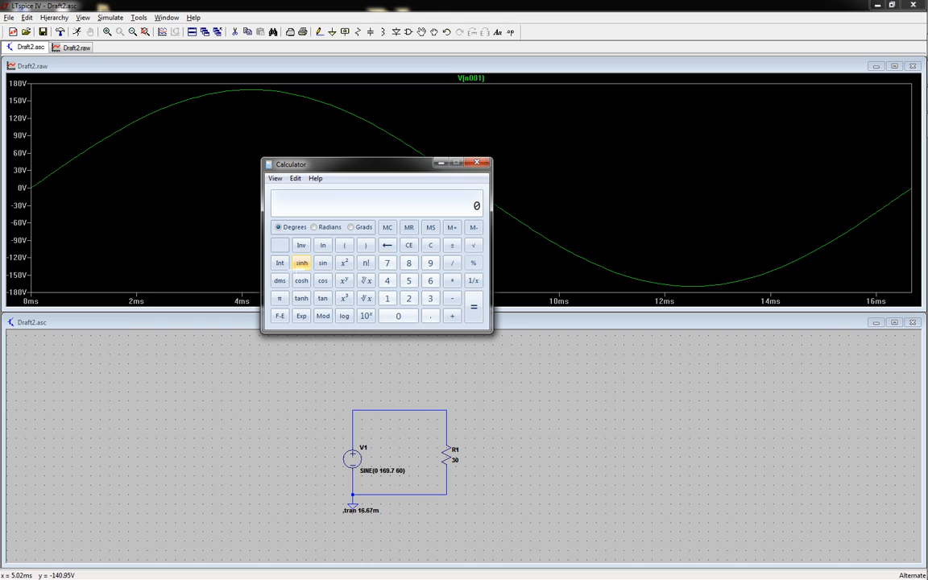
{"action": "type", "text": "1"}
{"action": "type", "text": "120"}
{"action": "key", "text": "Return"}
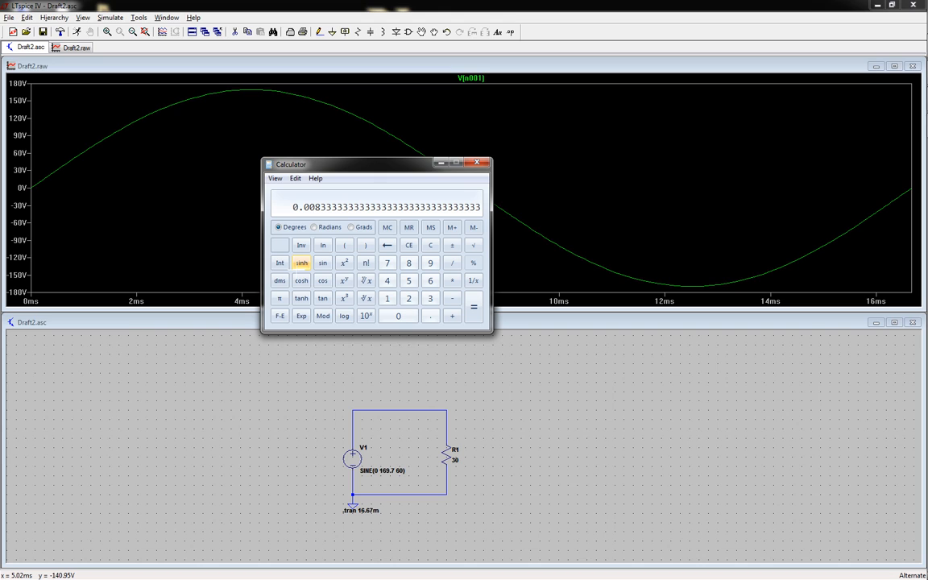
{"action": "key", "text": "Escape"}
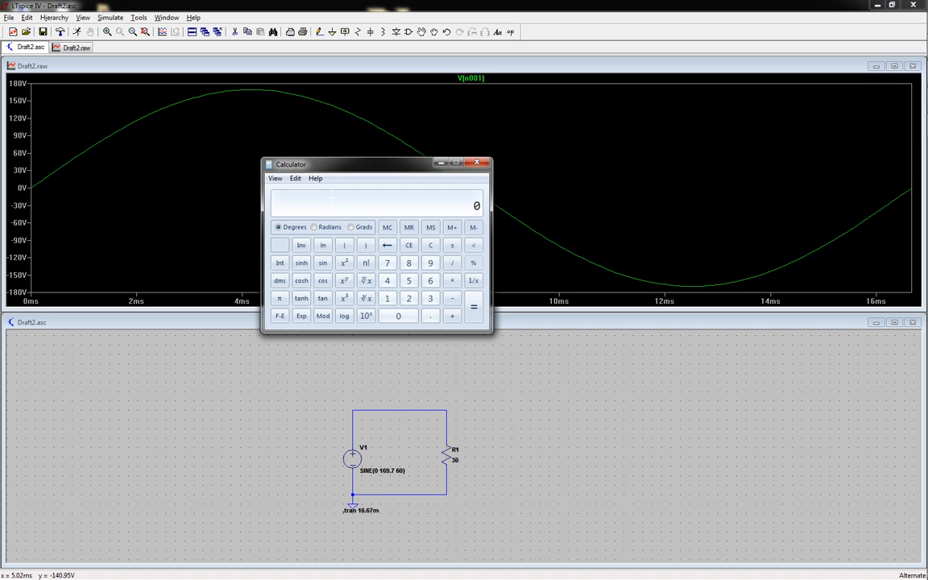
Step: Compute 2 divided by 60 for the duration of two cycles and close Calculator
{"action": "type", "text": "2"}
{"action": "type", "text": "60"}
{"action": "key", "text": "Return"}
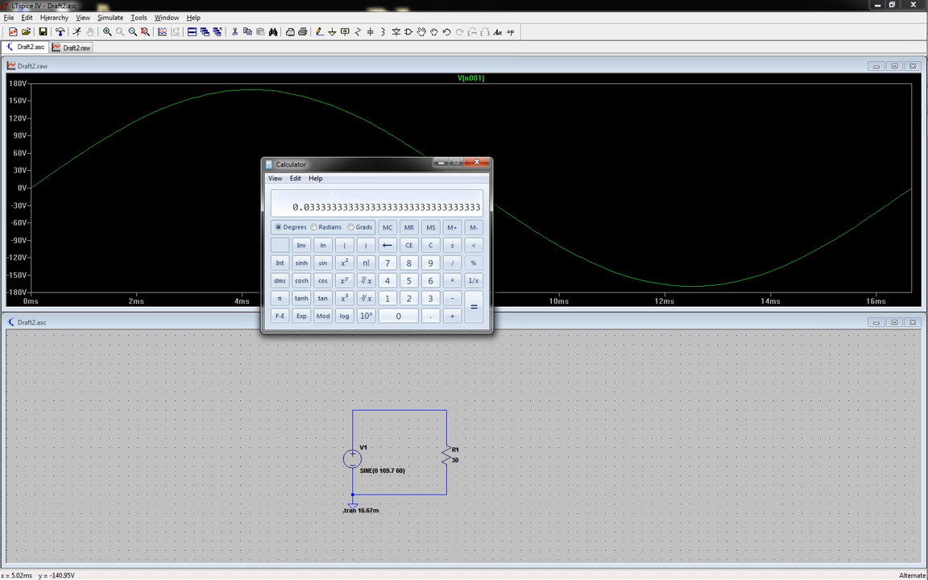
{"action": "left_click", "coordinate": [477, 162]}
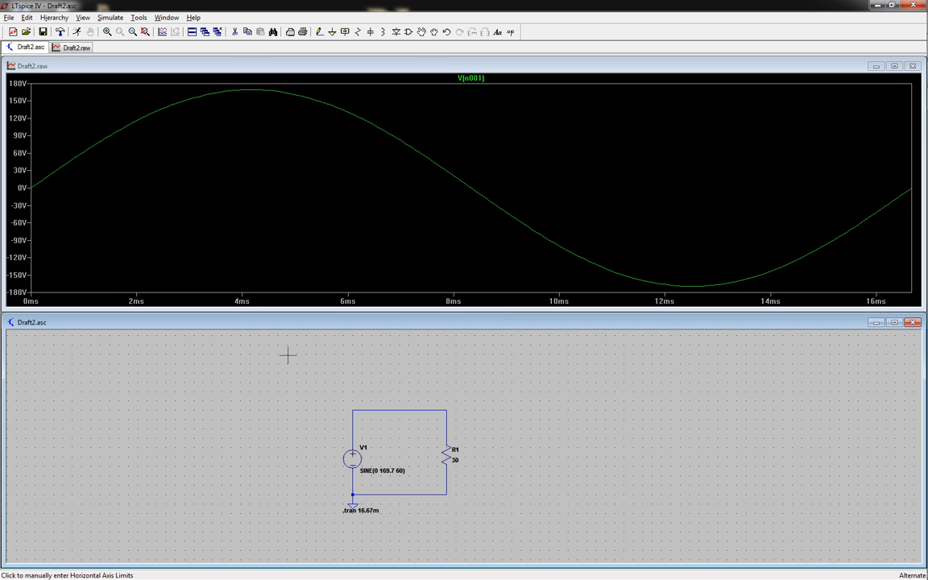
Step: Set the transient simulation's stop time to 33.3m and rerun the simulation
{"action": "left_click", "coordinate": [110, 17]}
{"action": "left_click", "coordinate": [124, 107]}
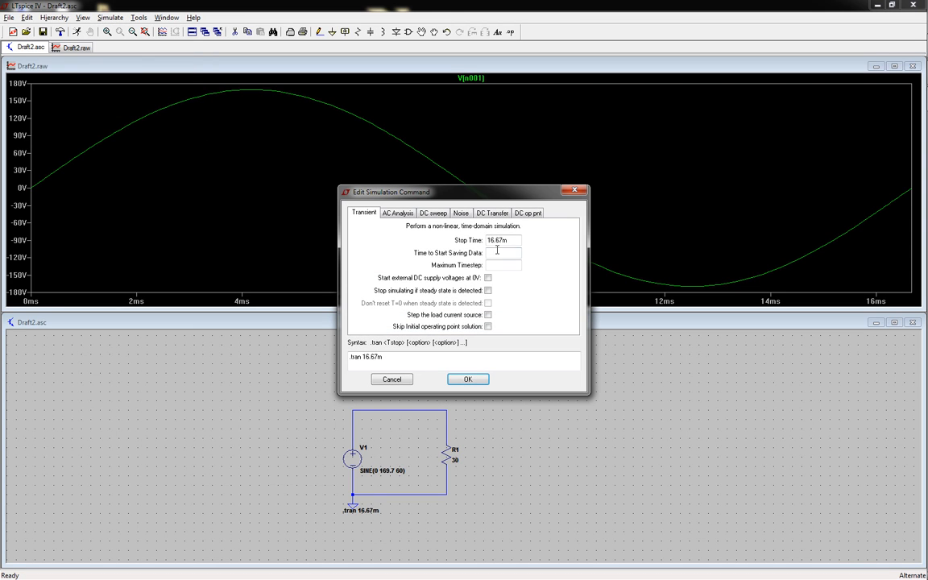
{"action": "type", "text": "33.3m"}
{"action": "key", "text": "Return"}
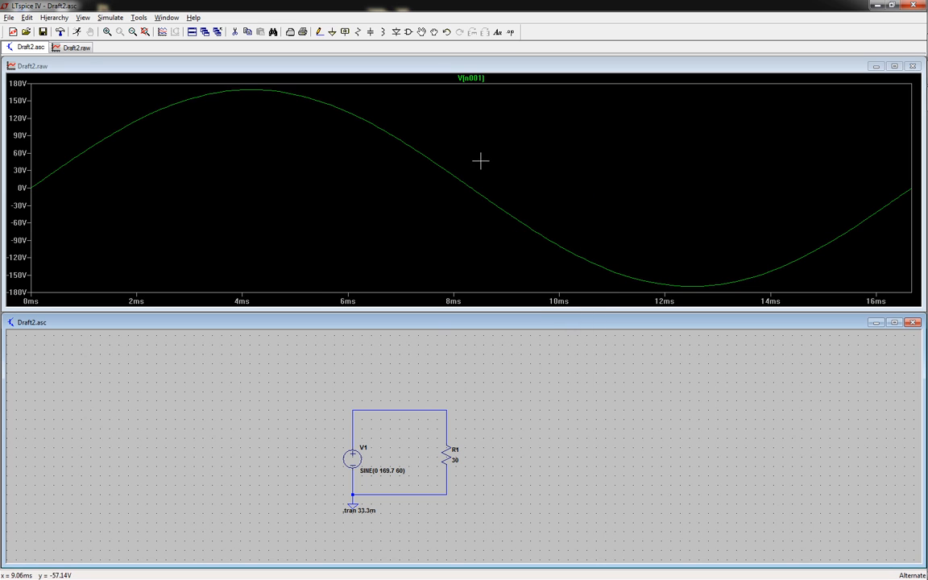
{"action": "left_click", "coordinate": [80, 33]}
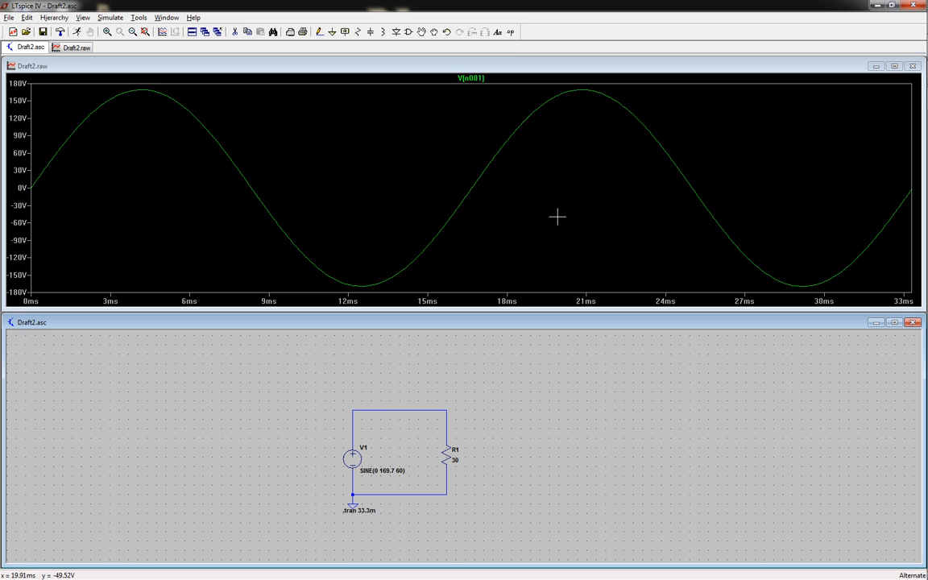
Step: Attach a measurement cursor to the V(n001) trace and move its readout window onto the plot
{"action": "left_click", "coordinate": [480, 79]}
{"action": "left_click_drag", "start_coordinate": [866, 447], "coordinate": [718, 205]}
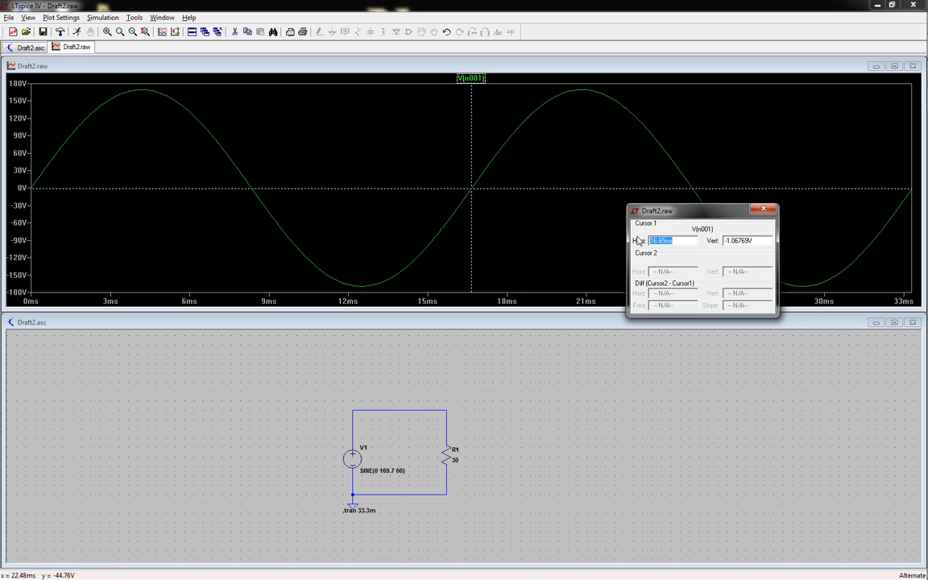
Step: Move cursor 1 to the first positive peak of V(n001) and attach both the 1st and 2nd cursors to the trace
{"action": "left_click_drag", "start_coordinate": [471, 136], "coordinate": [291, 238]}
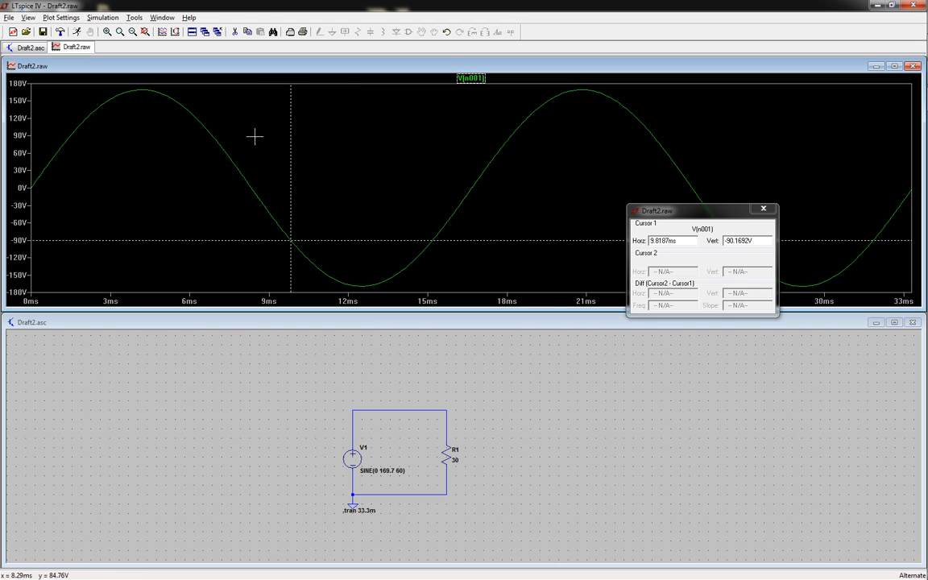
{"action": "left_click_drag", "start_coordinate": [292, 143], "coordinate": [141, 137]}
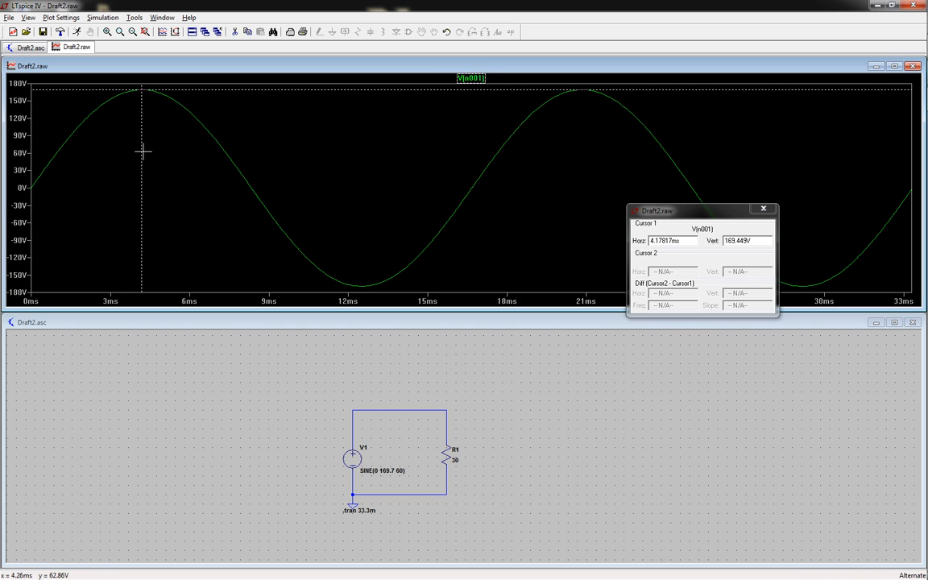
{"action": "left_click", "coordinate": [488, 79]}
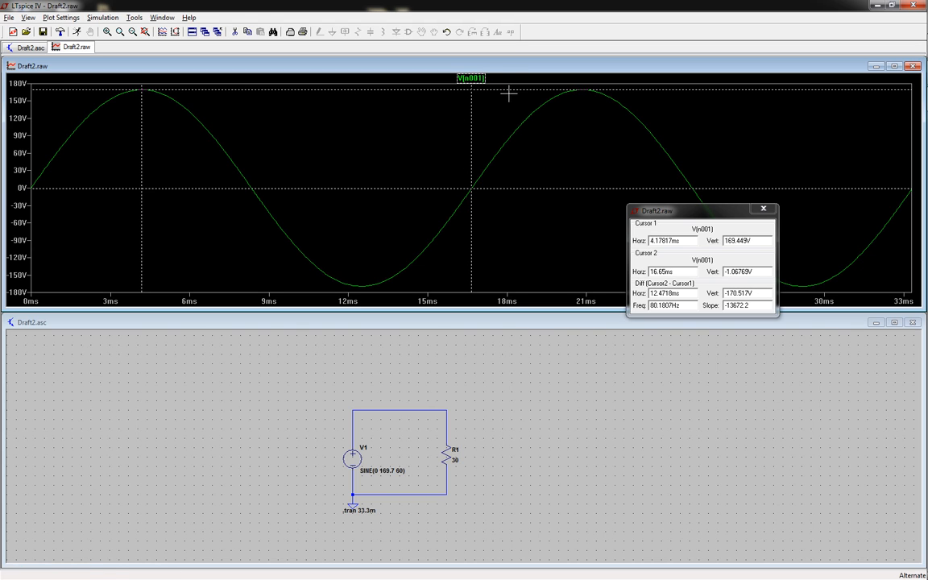
{"action": "right_click", "coordinate": [481, 79]}
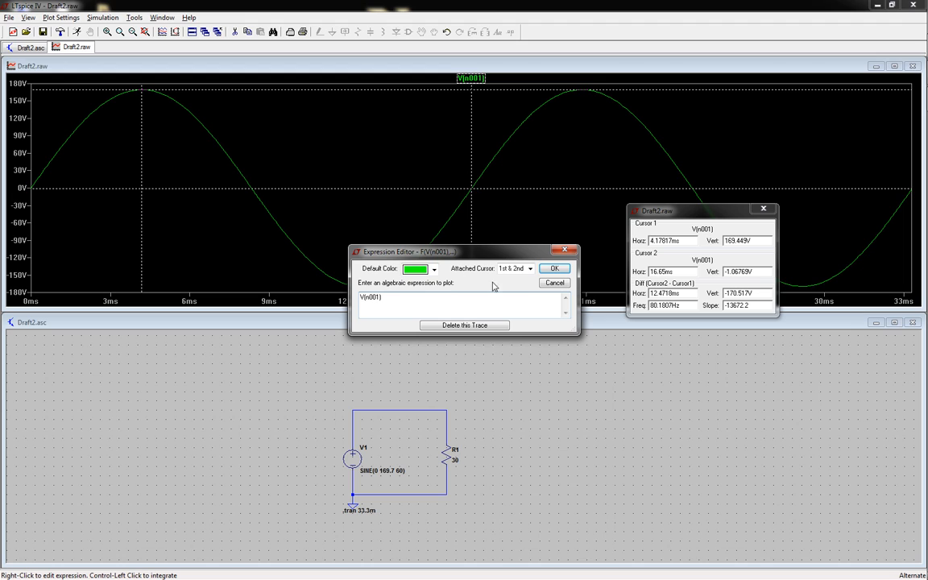
{"action": "left_click", "coordinate": [530, 272]}
{"action": "left_click", "coordinate": [530, 272]}
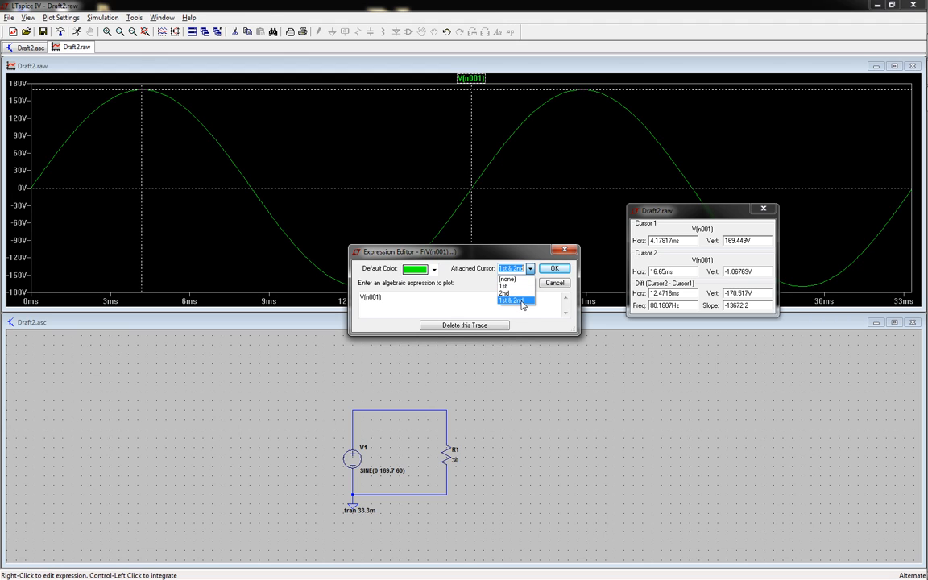
{"action": "left_click", "coordinate": [522, 301]}
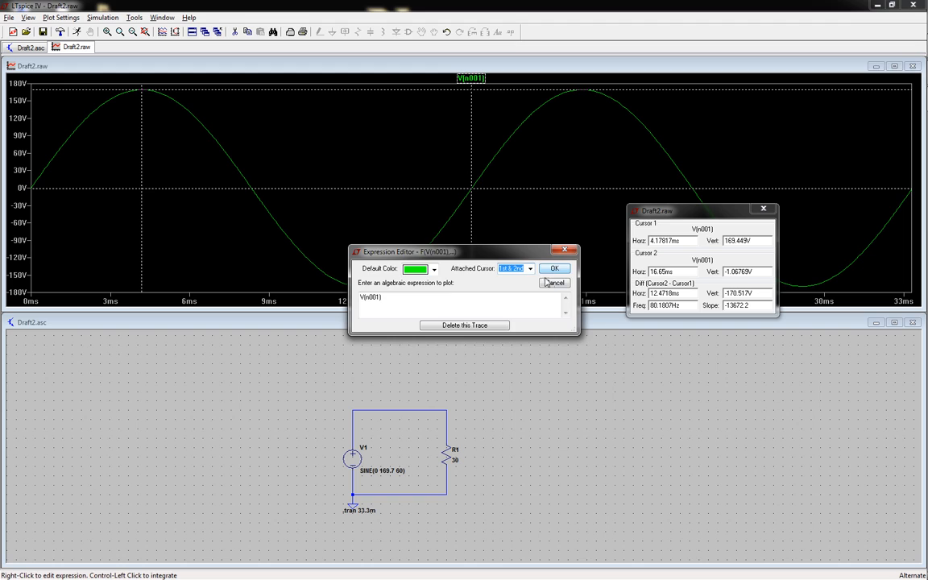
{"action": "key", "text": "Return"}
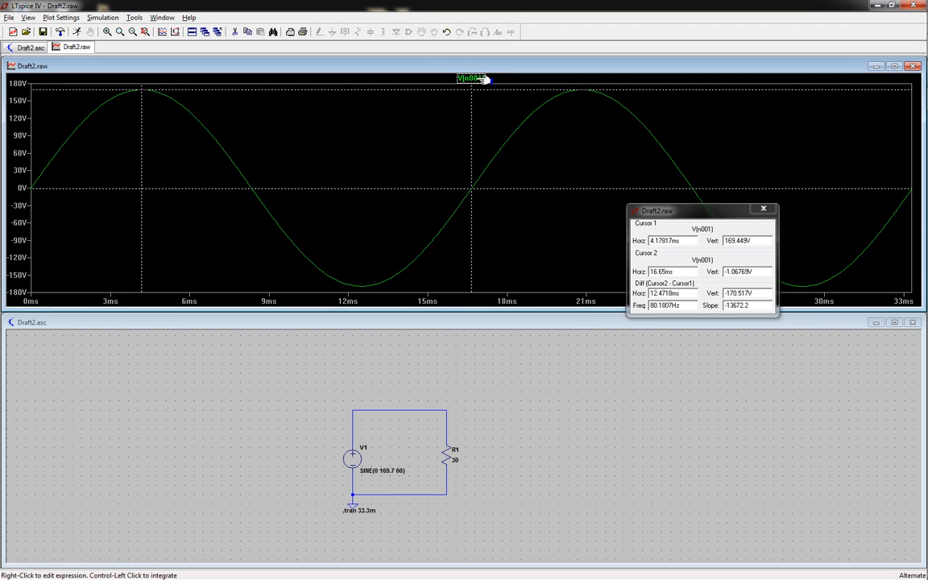
Step: Measure V(n001)'s peak-to-peak voltage and period by moving cursor 2 to the first negative peak and to the second positive peak
{"action": "left_click_drag", "start_coordinate": [470, 167], "coordinate": [453, 182]}
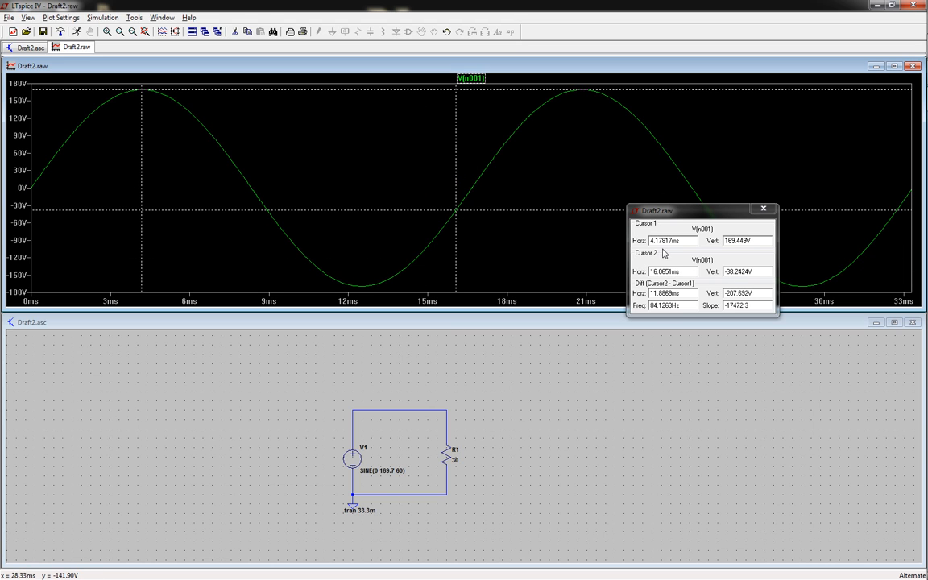
{"action": "left_click_drag", "start_coordinate": [456, 191], "coordinate": [357, 209]}
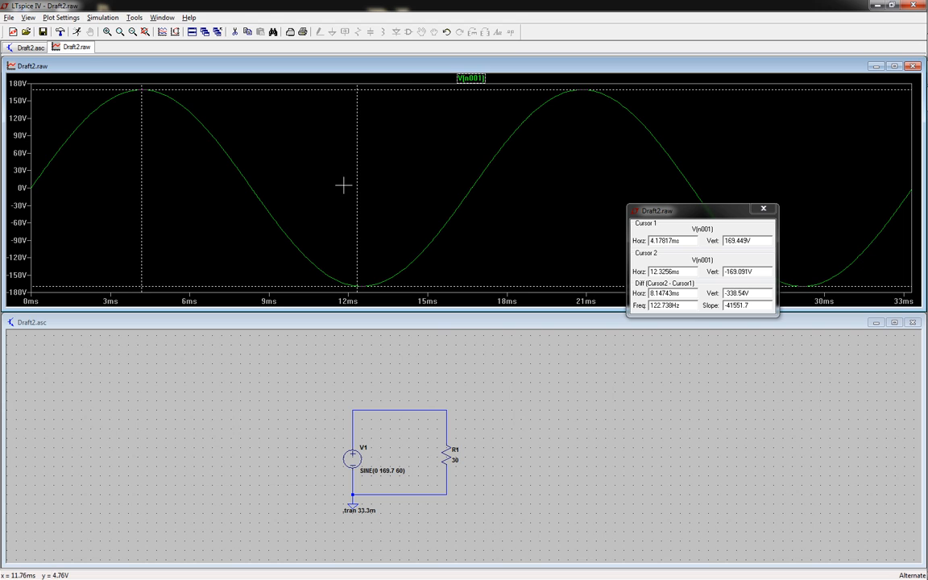
{"action": "left_click_drag", "start_coordinate": [356, 176], "coordinate": [580, 186]}
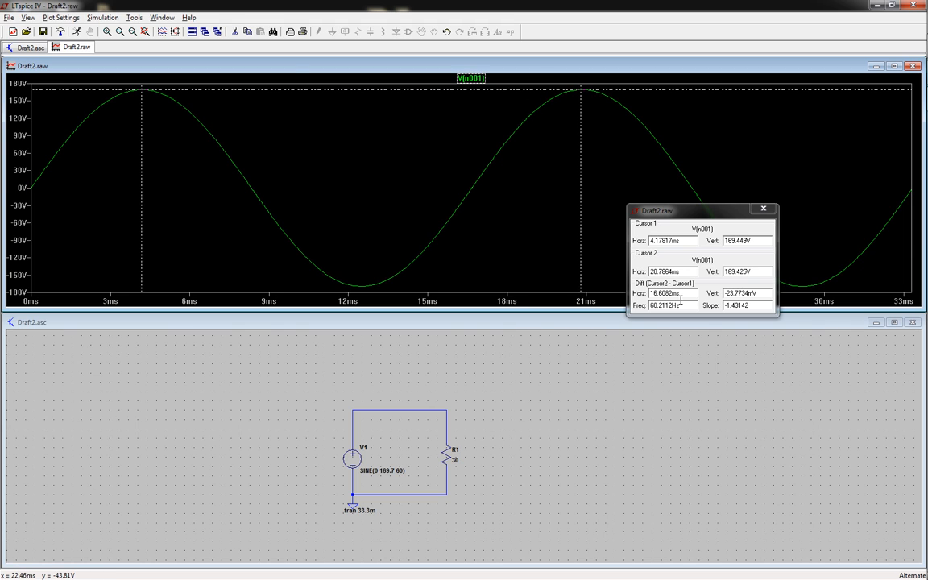
{"action": "double_click", "coordinate": [683, 294]}
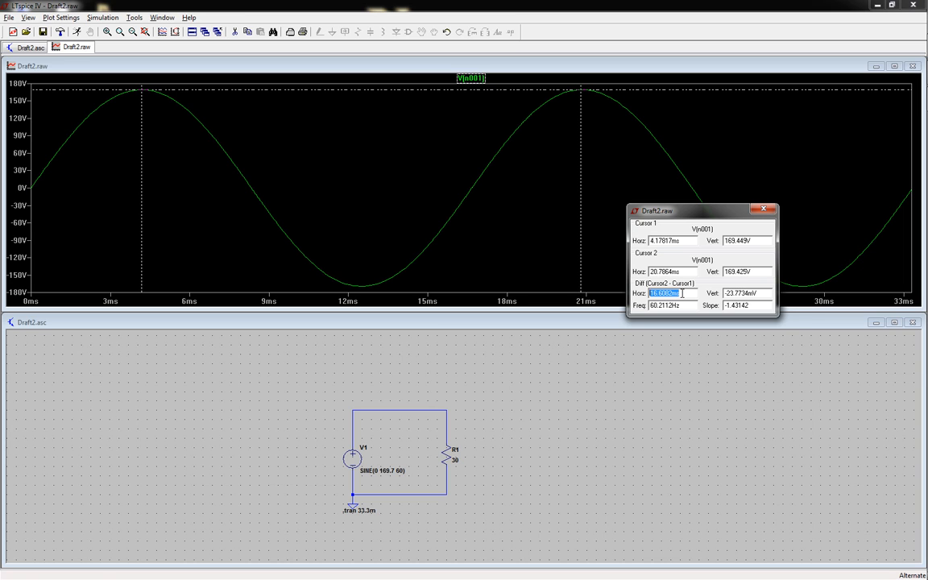
{"action": "left_click_drag", "start_coordinate": [580, 129], "coordinate": [476, 181]}
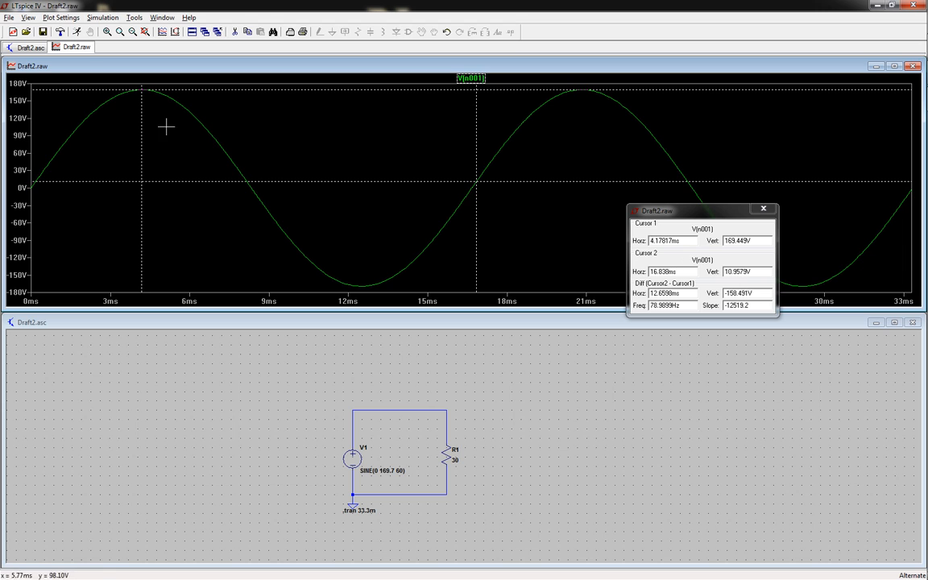
{"action": "mouse_move", "coordinate": [141, 123]}
{"action": "left_mouse_down"}
{"action": "mouse_move", "coordinate": [244, 166]}
{"action": "mouse_move", "coordinate": [139, 139]}
{"action": "left_mouse_up"}
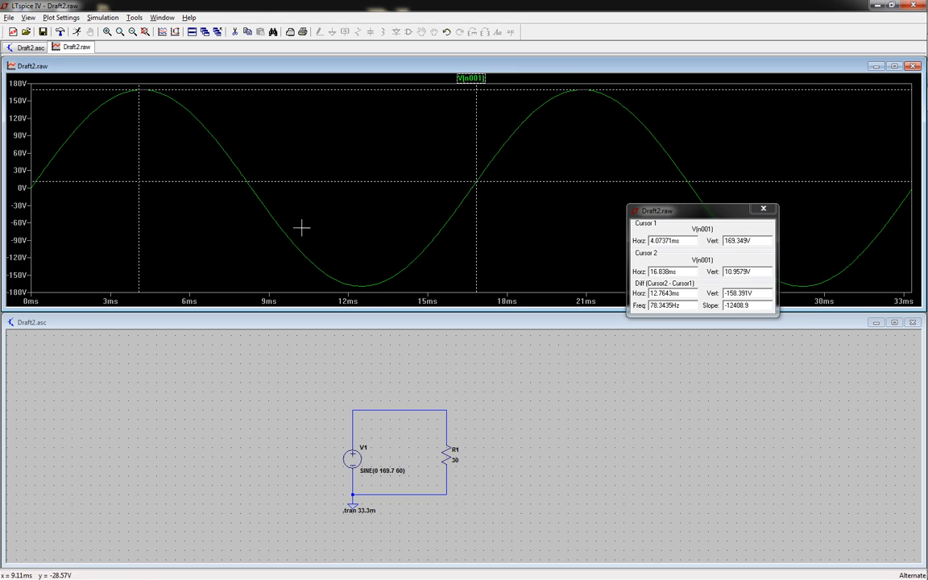
Step: Add the current through resistor R1 to the waveform plot
{"action": "left_click", "coordinate": [371, 325]}
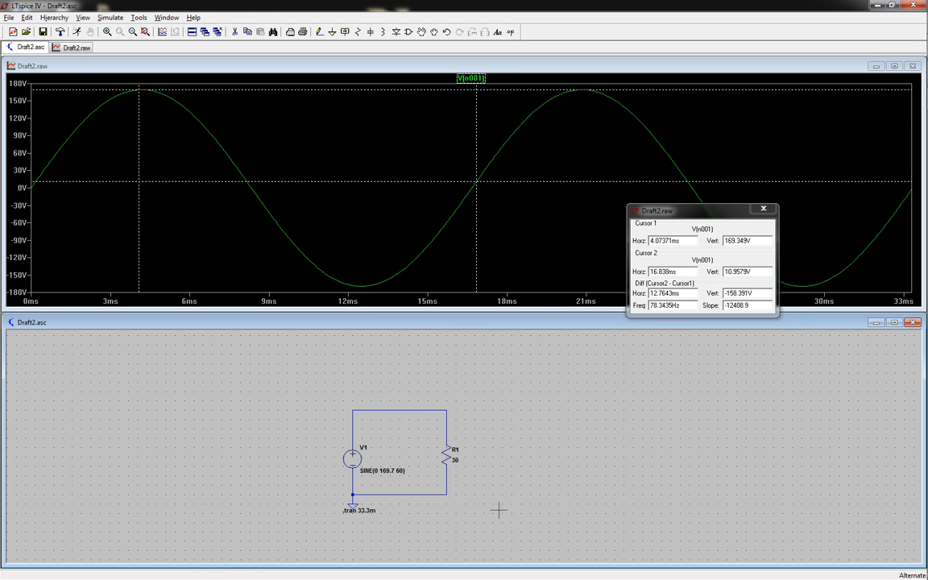
{"action": "left_click", "coordinate": [448, 454]}
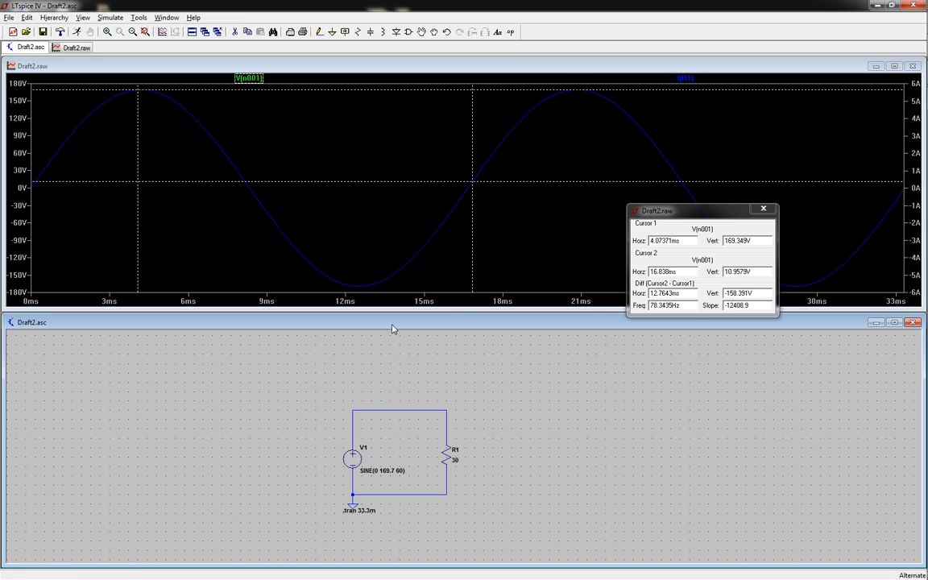
Step: Insert a 1.5µ capacitor in series in the wire between the source V1 and resistor R1, and rerun the simulation
{"action": "scroll", "coordinate": [425, 475], "scroll_direction": "up", "scroll_amount": 4}
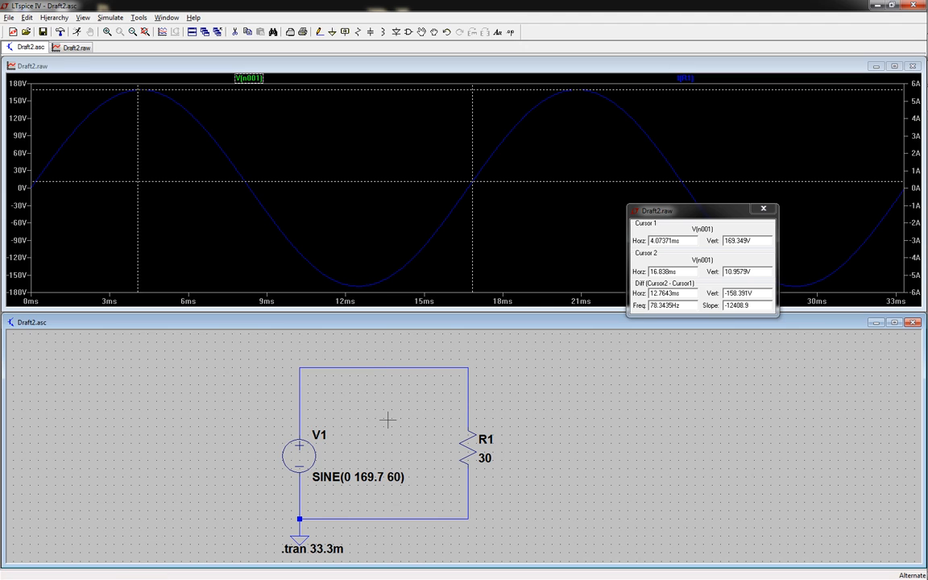
{"action": "key", "text": "c"}
{"action": "key", "text": "ctrl+r"}
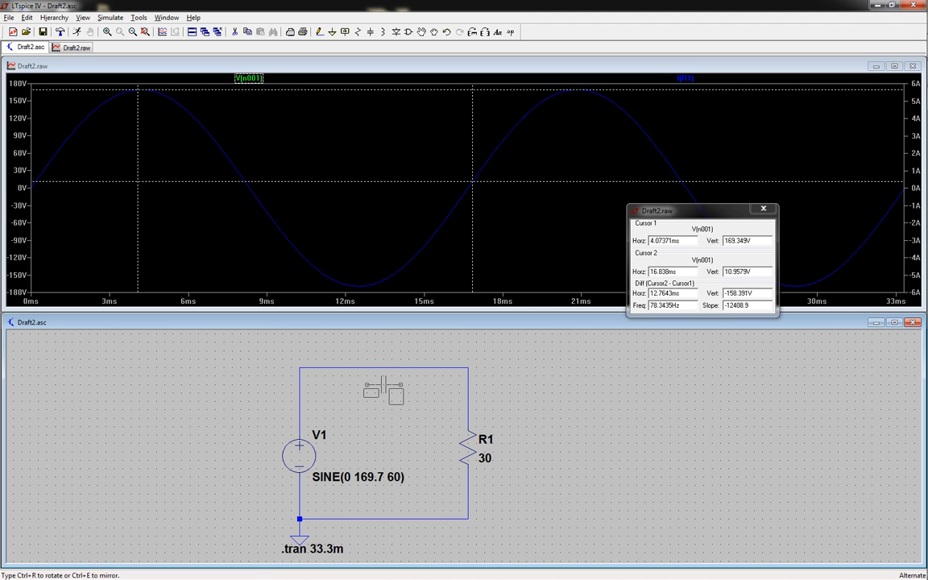
{"action": "left_click", "coordinate": [385, 370]}
{"action": "right_click", "coordinate": [400, 369]}
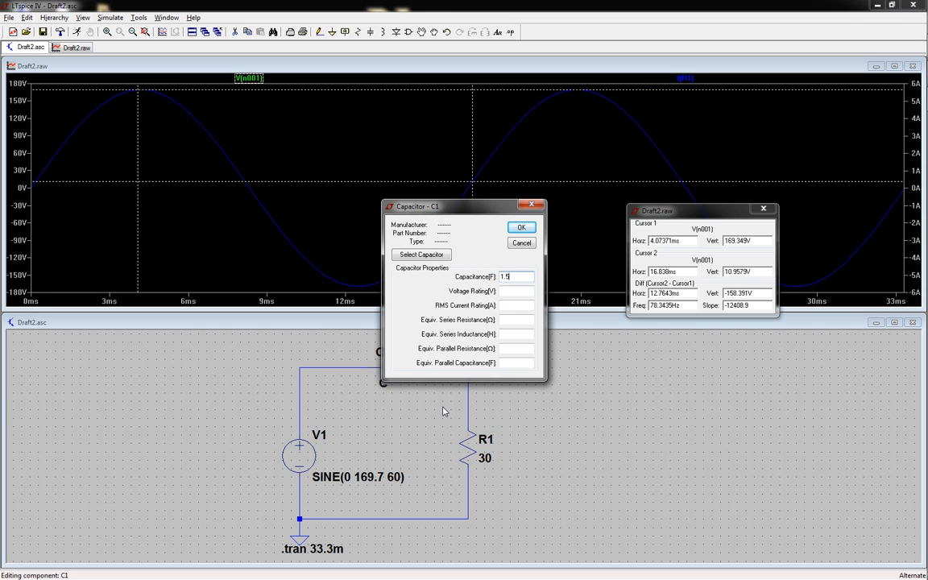
{"action": "key", "text": "Return"}
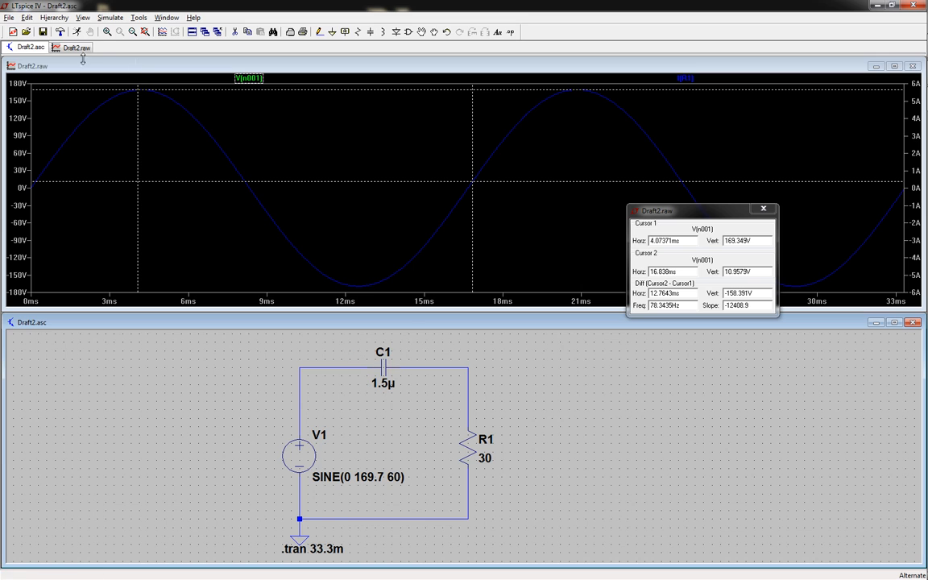
{"action": "left_click", "coordinate": [78, 32]}
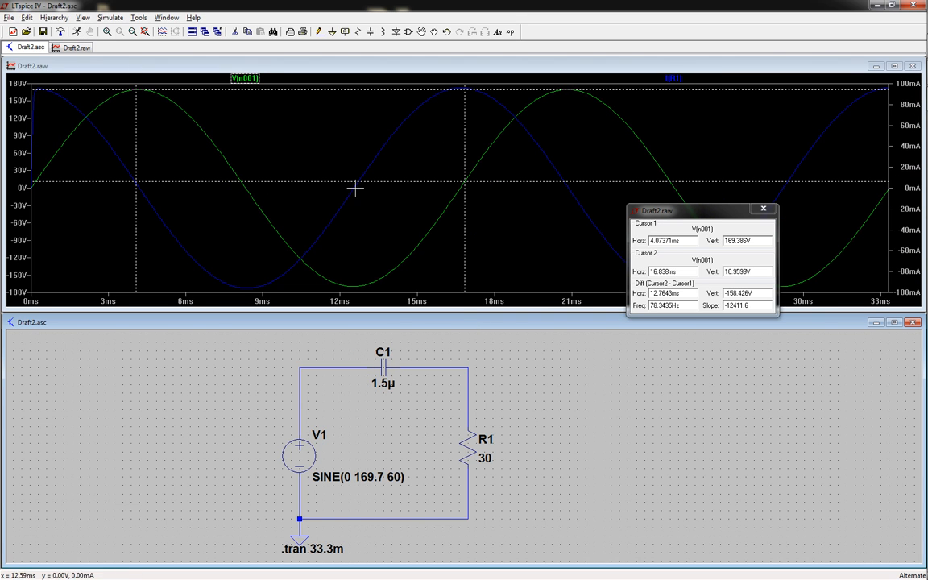
Step: Replace the two cursors on V(n001) with a single cursor at its second positive peak, at about 20.8 ms
{"action": "left_click_drag", "start_coordinate": [728, 216], "coordinate": [772, 299]}
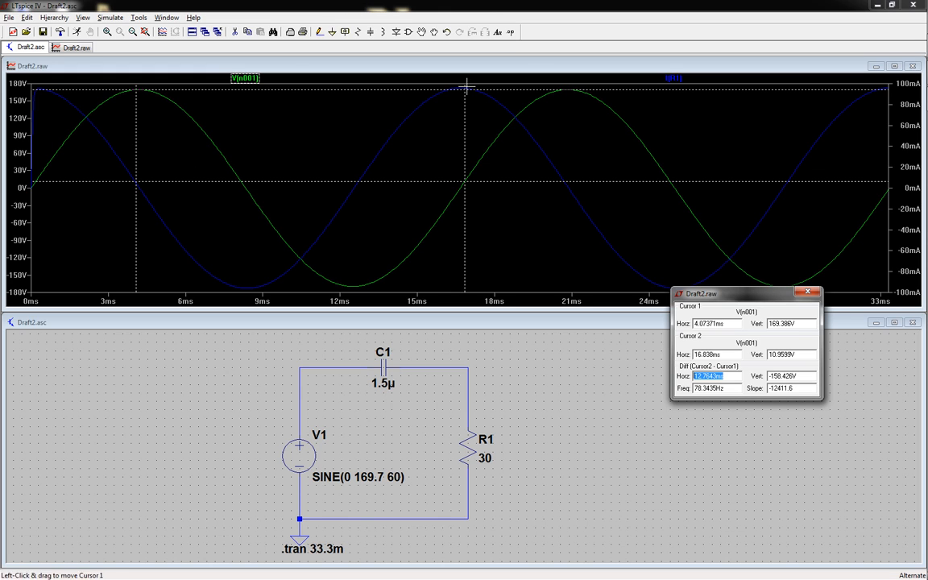
{"action": "right_click", "coordinate": [244, 78]}
{"action": "left_click", "coordinate": [530, 269]}
{"action": "left_click", "coordinate": [516, 279]}
{"action": "left_click", "coordinate": [551, 269]}
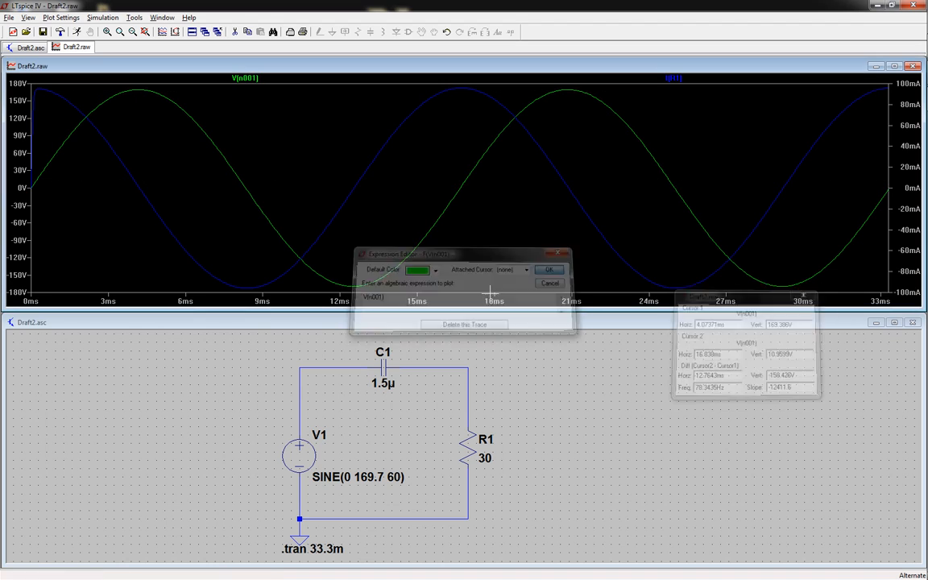
{"action": "left_click", "coordinate": [244, 77]}
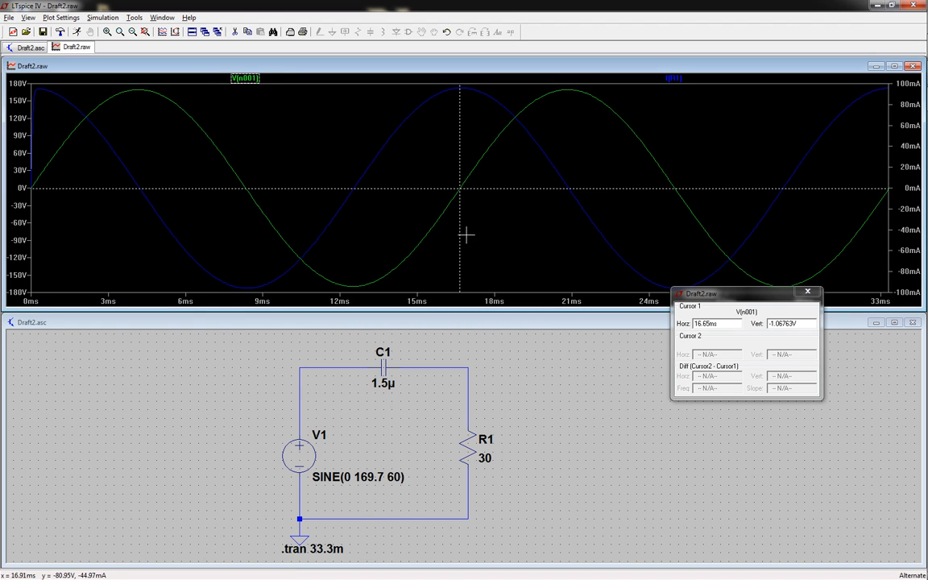
{"action": "mouse_move", "coordinate": [460, 234]}
{"action": "left_mouse_down"}
{"action": "mouse_move", "coordinate": [369, 255]}
{"action": "mouse_move", "coordinate": [232, 246]}
{"action": "mouse_move", "coordinate": [195, 189]}
{"action": "mouse_move", "coordinate": [253, 196]}
{"action": "mouse_move", "coordinate": [197, 244]}
{"action": "mouse_move", "coordinate": [398, 209]}
{"action": "mouse_move", "coordinate": [481, 215]}
{"action": "mouse_move", "coordinate": [453, 220]}
{"action": "mouse_move", "coordinate": [478, 222]}
{"action": "mouse_move", "coordinate": [356, 285]}
{"action": "mouse_move", "coordinate": [510, 257]}
{"action": "mouse_move", "coordinate": [568, 172]}
{"action": "left_mouse_up"}
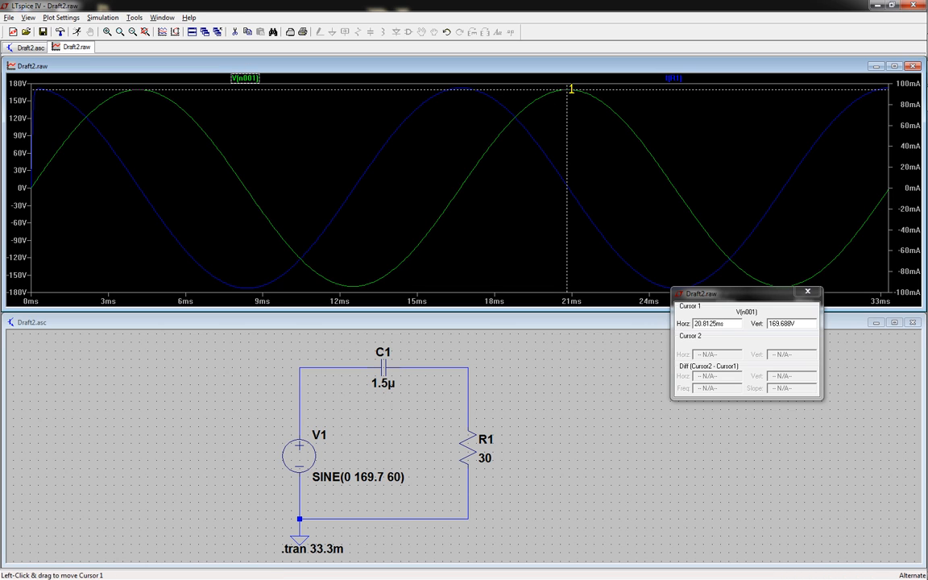
Step: Switch the cursor between I(R1) and V(n001) to compare their values at the same instant, and close the cursor readout
{"action": "left_click", "coordinate": [680, 79]}
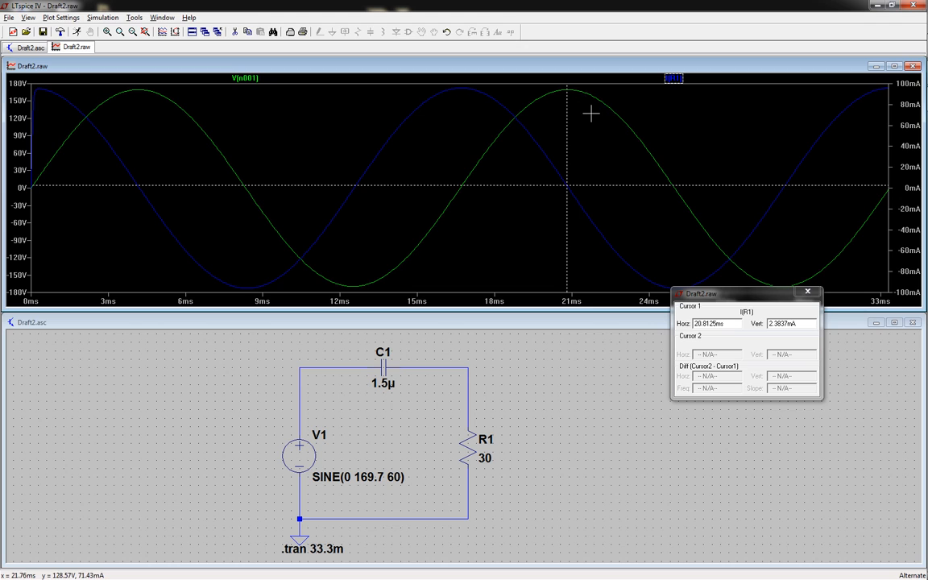
{"action": "left_click", "coordinate": [806, 328]}
{"action": "left_click", "coordinate": [569, 246]}
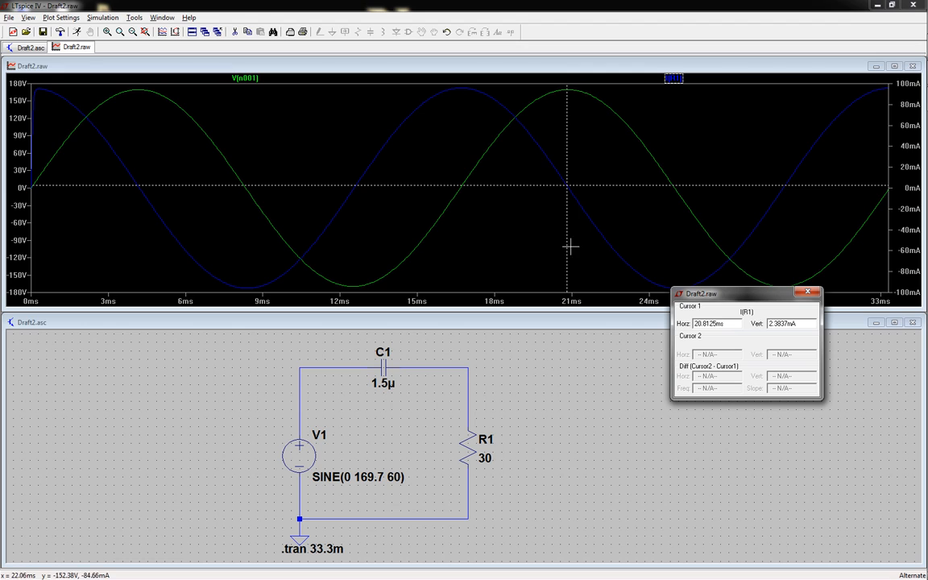
{"action": "left_click", "coordinate": [246, 78]}
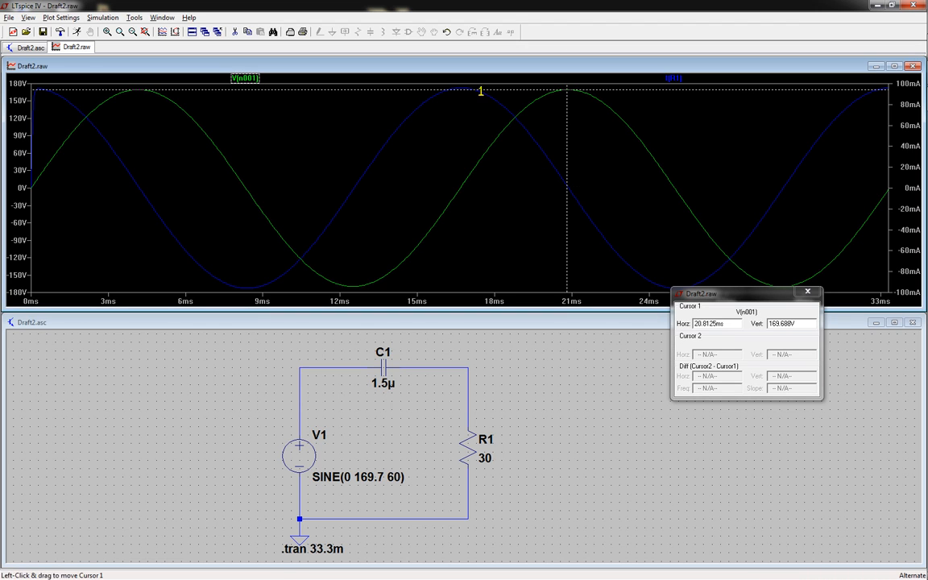
{"action": "left_click", "coordinate": [676, 78]}
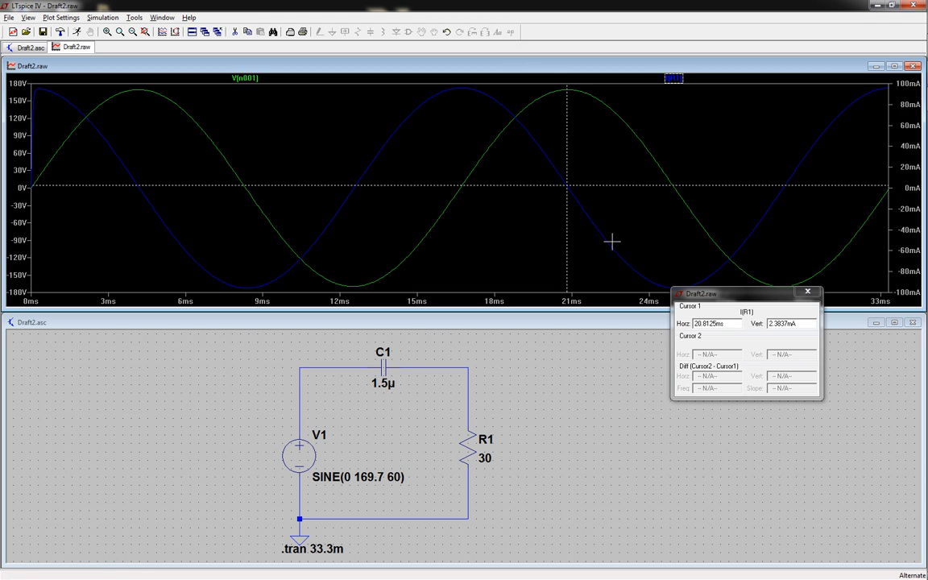
{"action": "left_click", "coordinate": [809, 292]}
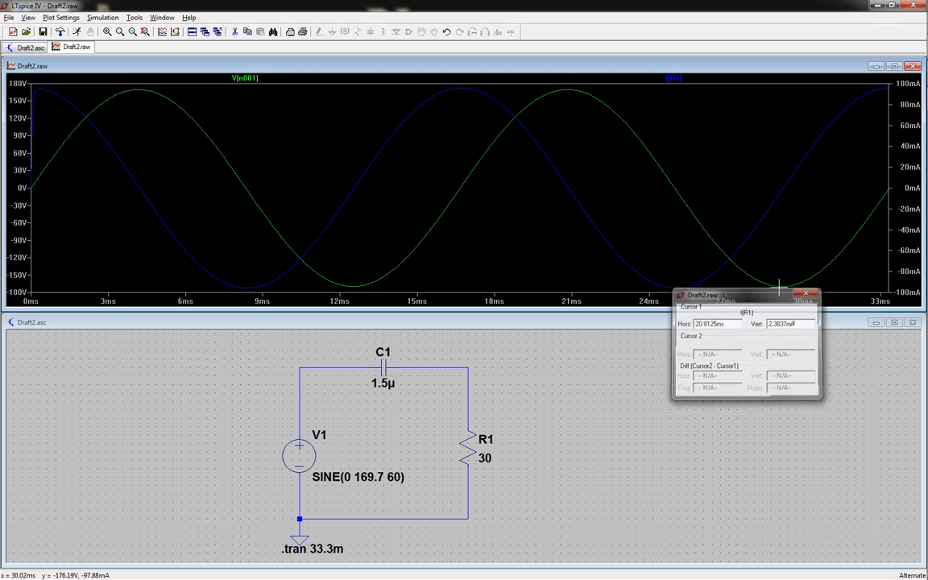
Step: Close the waveform plot and maximize the schematic window
{"action": "left_click", "coordinate": [370, 324]}
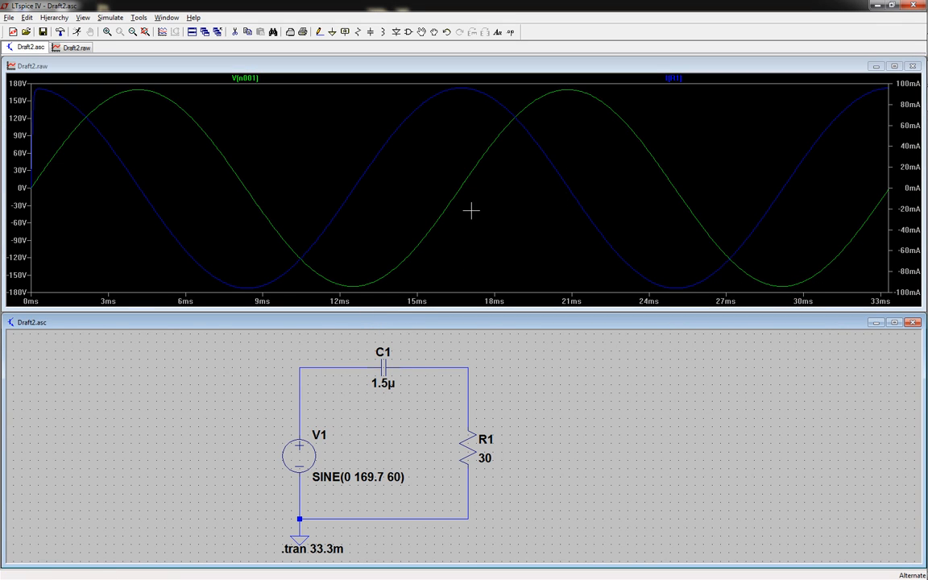
{"action": "scroll", "coordinate": [246, 404], "scroll_direction": "down", "scroll_amount": 1}
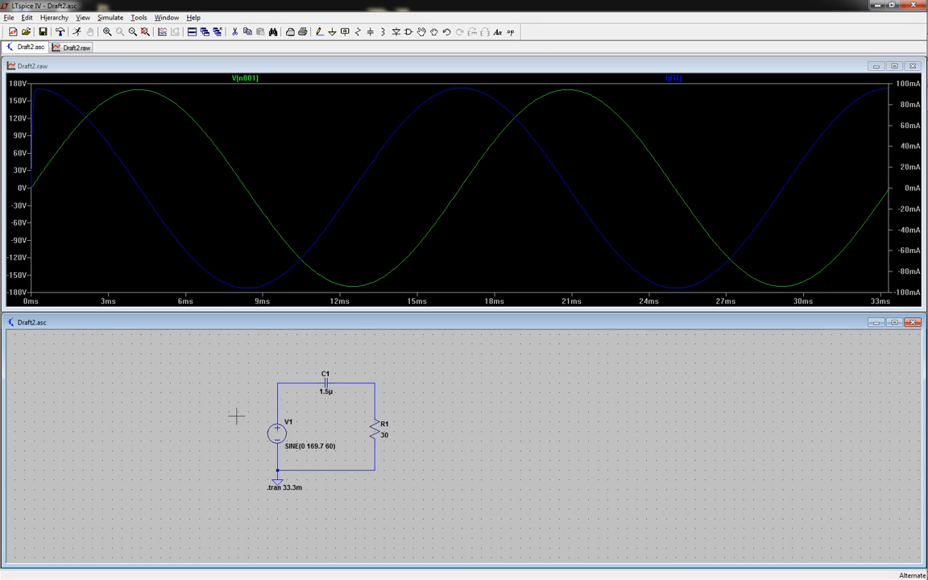
{"action": "scroll", "coordinate": [298, 406], "scroll_direction": "up", "scroll_amount": 1}
{"action": "scroll", "coordinate": [225, 406], "scroll_direction": "down", "scroll_amount": 3}
{"action": "scroll", "coordinate": [132, 407], "scroll_direction": "up", "scroll_amount": 2}
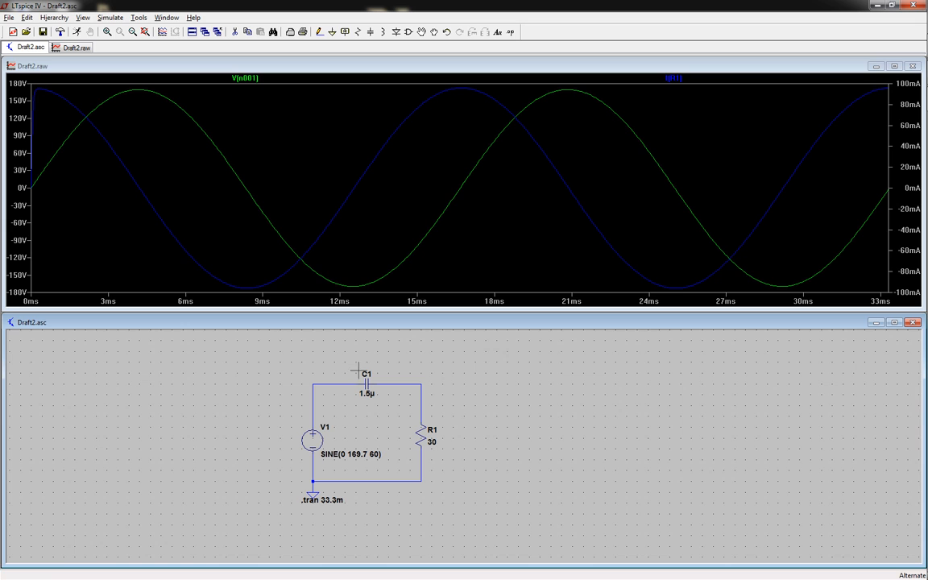
{"action": "left_click", "coordinate": [913, 67]}
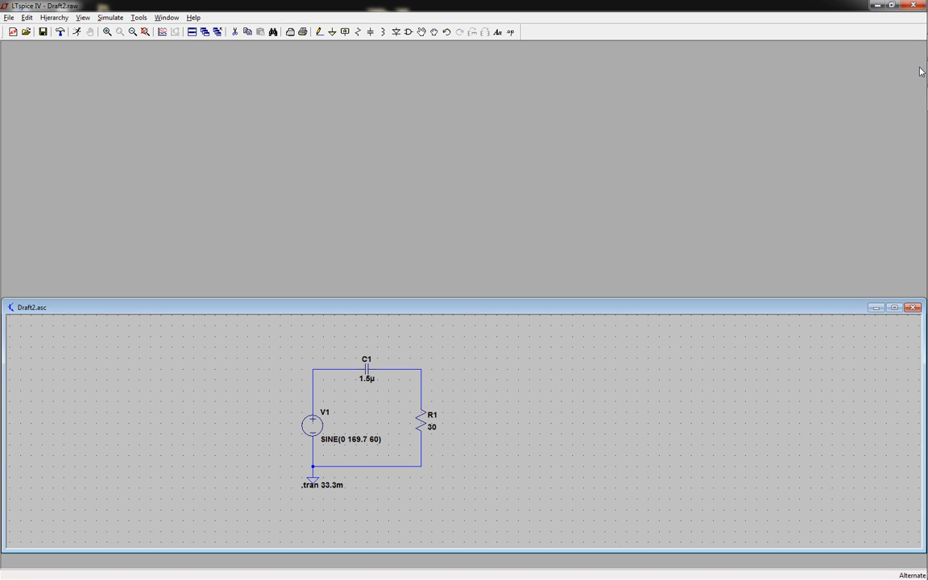
{"action": "double_click", "coordinate": [454, 309]}
{"action": "scroll", "coordinate": [367, 244], "scroll_direction": "up", "scroll_amount": 1}
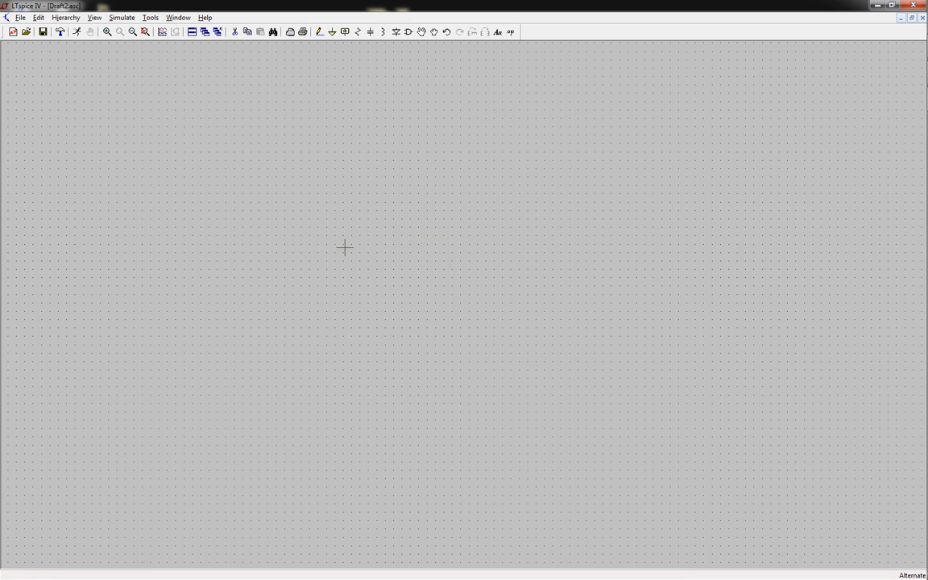
Step: Delete capacitor C1, resistor R1, the ground and all wires, leaving only source V1 and the .tran directive
{"action": "key", "text": "Delete"}
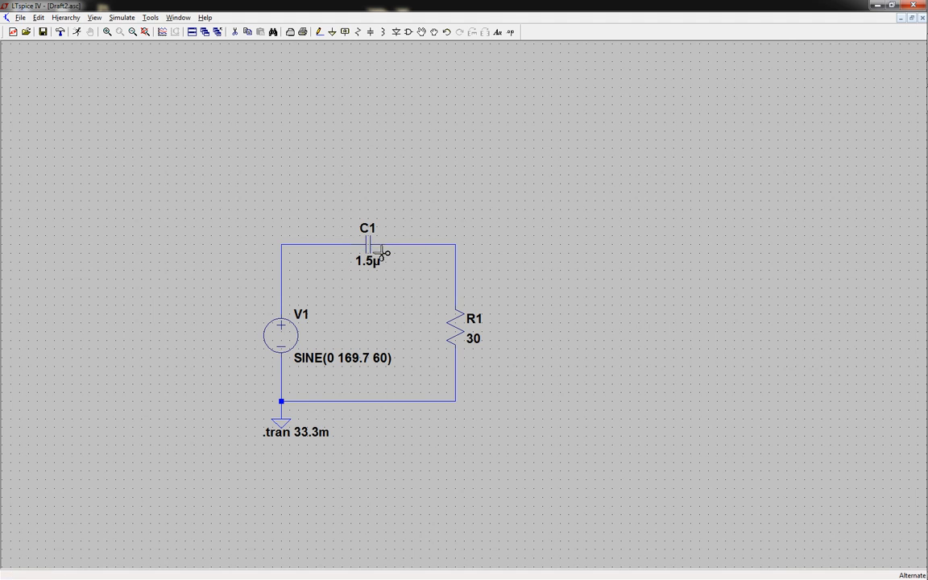
{"action": "left_click", "coordinate": [372, 245]}
{"action": "left_click", "coordinate": [333, 248]}
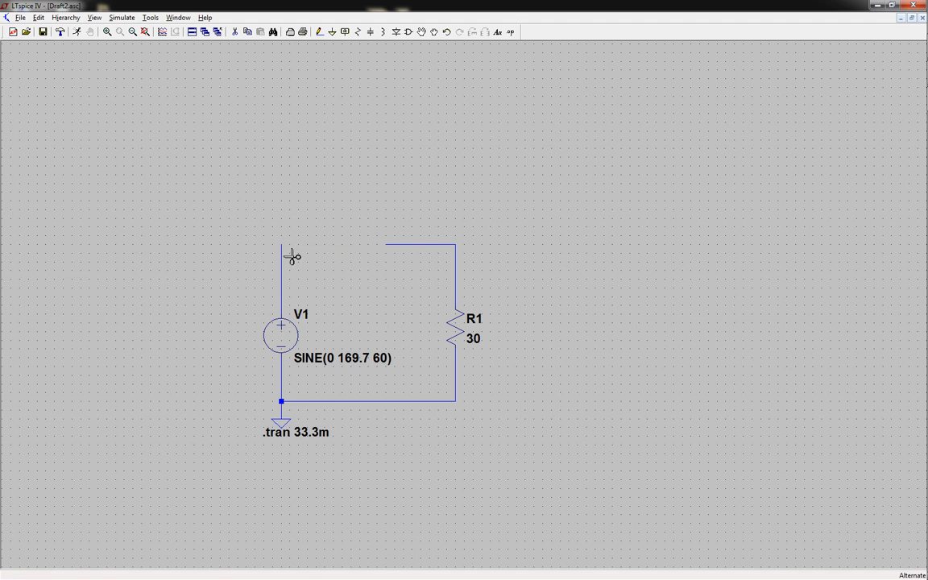
{"action": "left_click", "coordinate": [281, 266]}
{"action": "left_click", "coordinate": [283, 377]}
{"action": "left_click", "coordinate": [428, 244]}
{"action": "left_click", "coordinate": [456, 267]}
{"action": "left_click", "coordinate": [455, 321]}
{"action": "left_click", "coordinate": [455, 372]}
{"action": "left_click_drag", "start_coordinate": [240, 389], "coordinate": [474, 424]}
{"action": "key", "text": "Escape"}
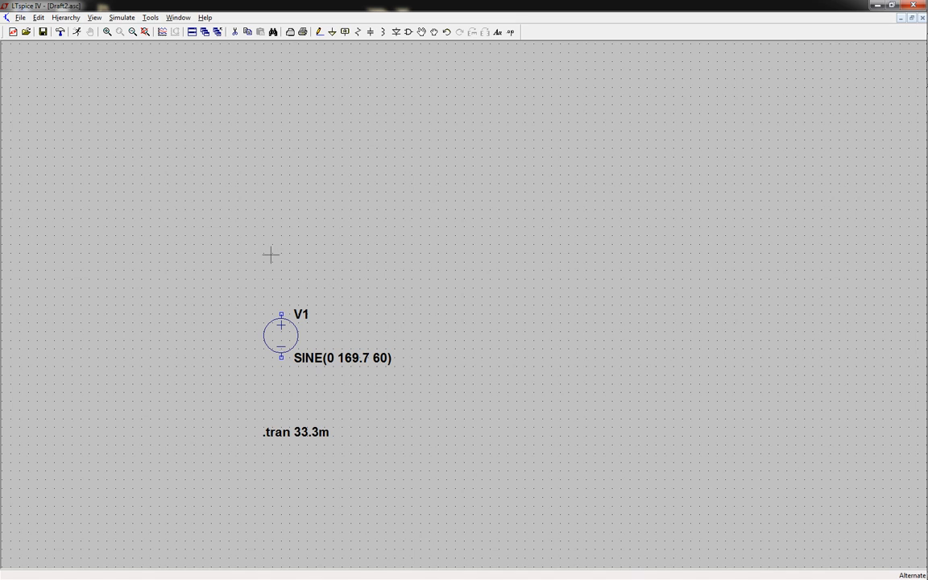
Step: Undo all the deletions of C1, R1, the ground and the wires
{"action": "left_click", "coordinate": [40, 18]}
{"action": "left_click", "coordinate": [204, 5]}
{"action": "key", "text": "F9"}
{"action": "key", "text": "F9"}
{"action": "key", "text": "F9"}
{"action": "key", "text": "F9"}
{"action": "key", "text": "F9"}
{"action": "key", "text": "F9"}
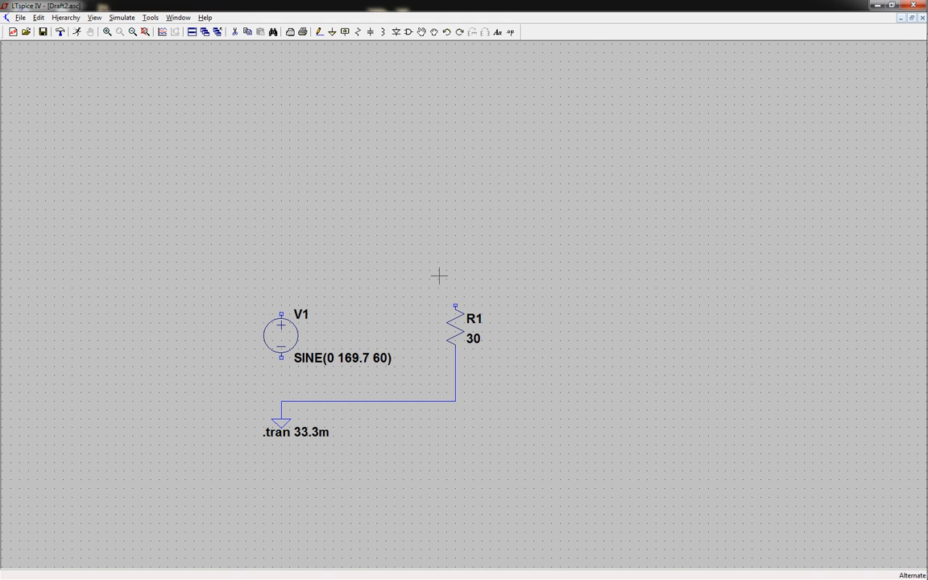
{"action": "key", "text": "F9"}
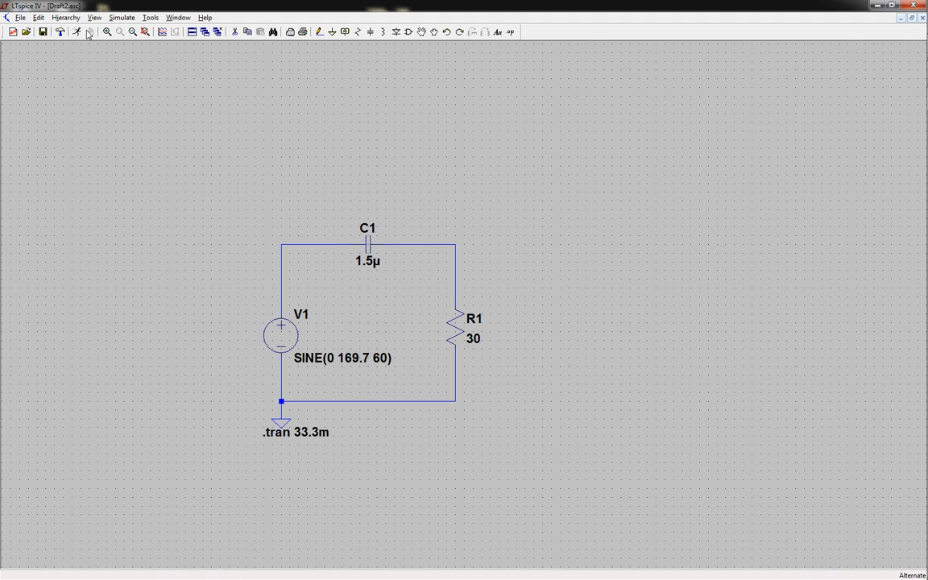
Step: Pick up C1 and then R1 with the Move tool, detached from their wires, and put each back in its place
{"action": "left_click", "coordinate": [36, 17]}
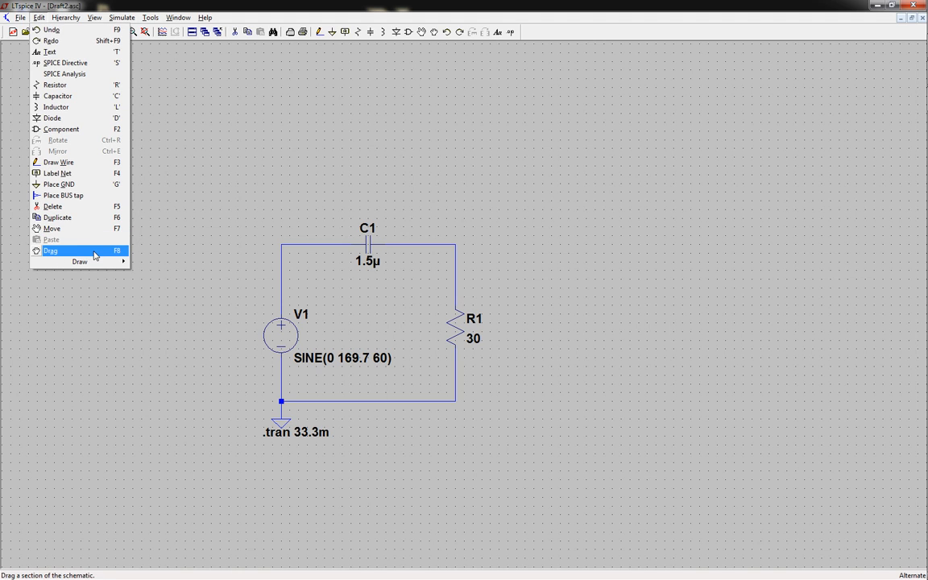
{"action": "left_click", "coordinate": [52, 227]}
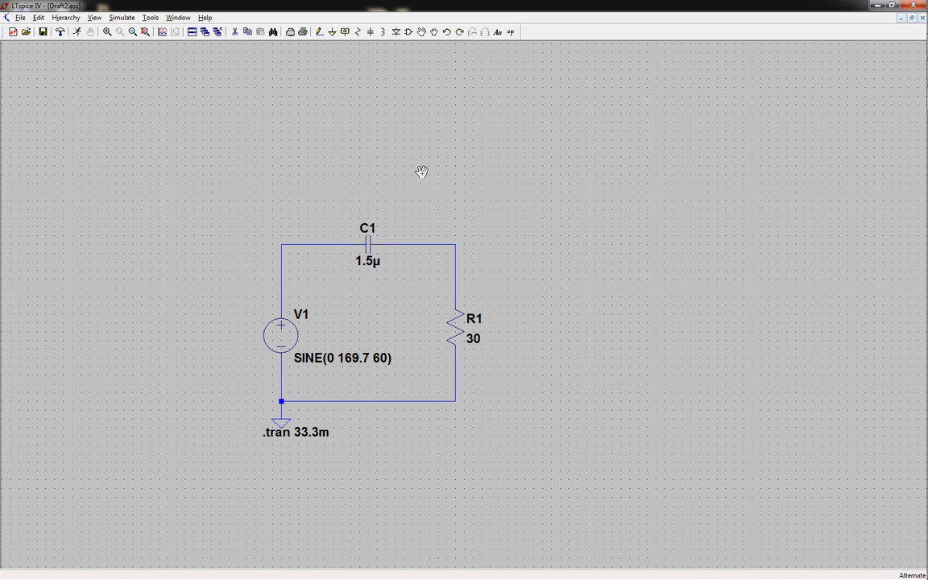
{"action": "left_click", "coordinate": [364, 245]}
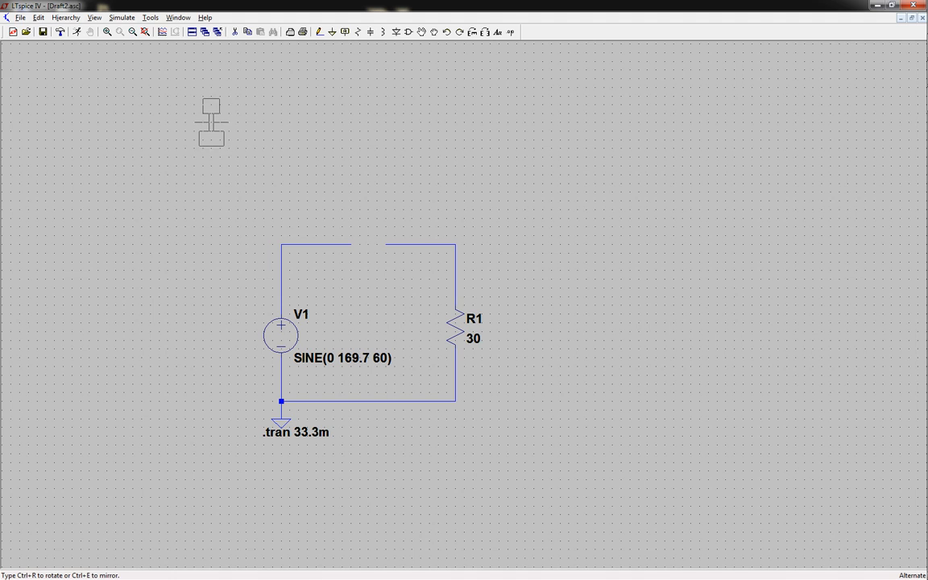
{"action": "left_click", "coordinate": [368, 245]}
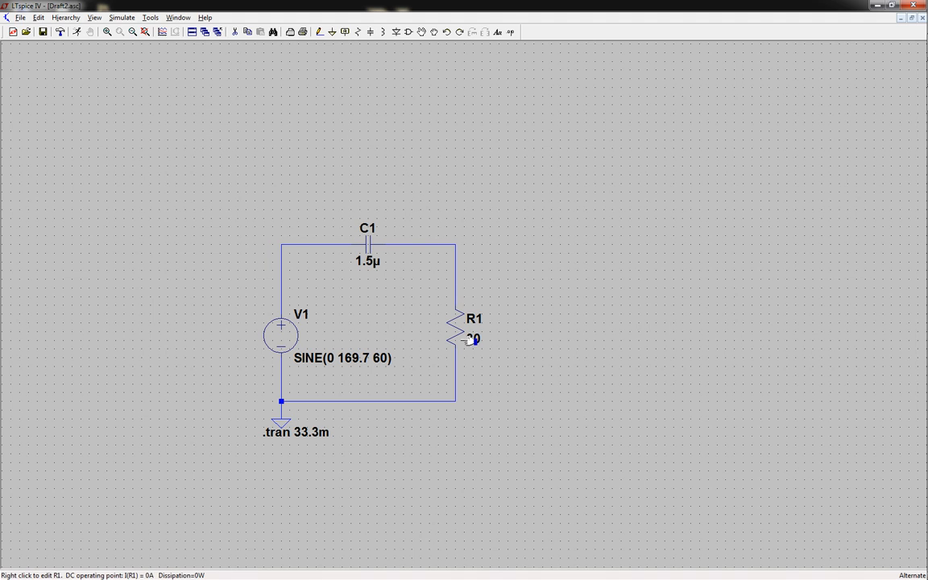
{"action": "left_click", "coordinate": [455, 321]}
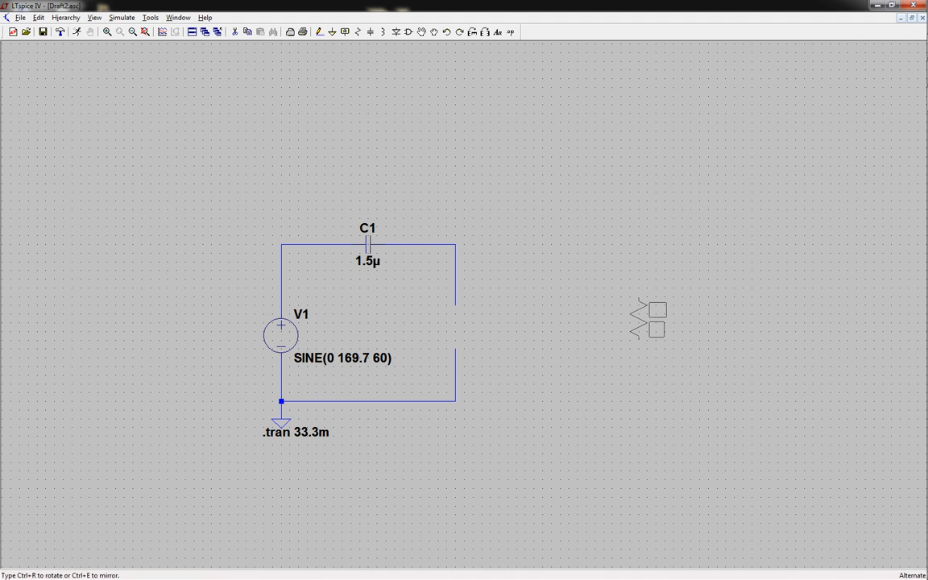
{"action": "left_click", "coordinate": [465, 319]}
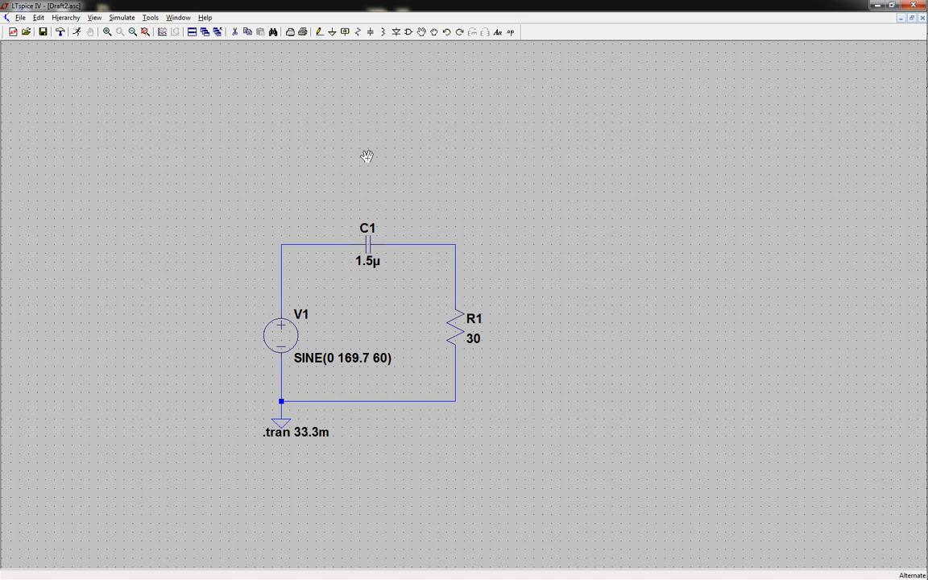
Step: Try shifting C1 with its wires attached using the Drag tool, and cancel the change
{"action": "left_click", "coordinate": [379, 245]}
{"action": "key", "text": "ctrl+r"}
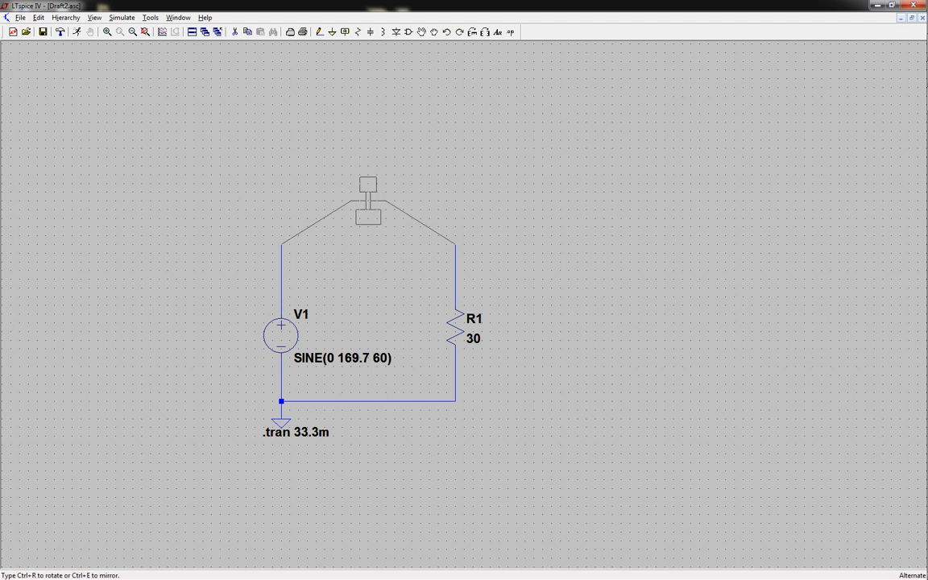
{"action": "left_click", "coordinate": [368, 244]}
{"action": "left_click", "coordinate": [330, 213]}
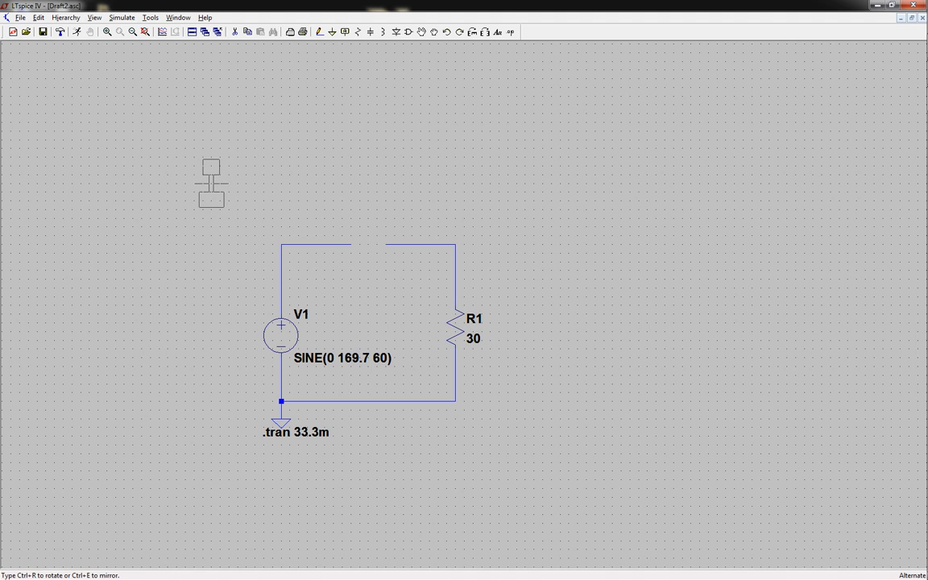
{"action": "key", "text": "Escape"}
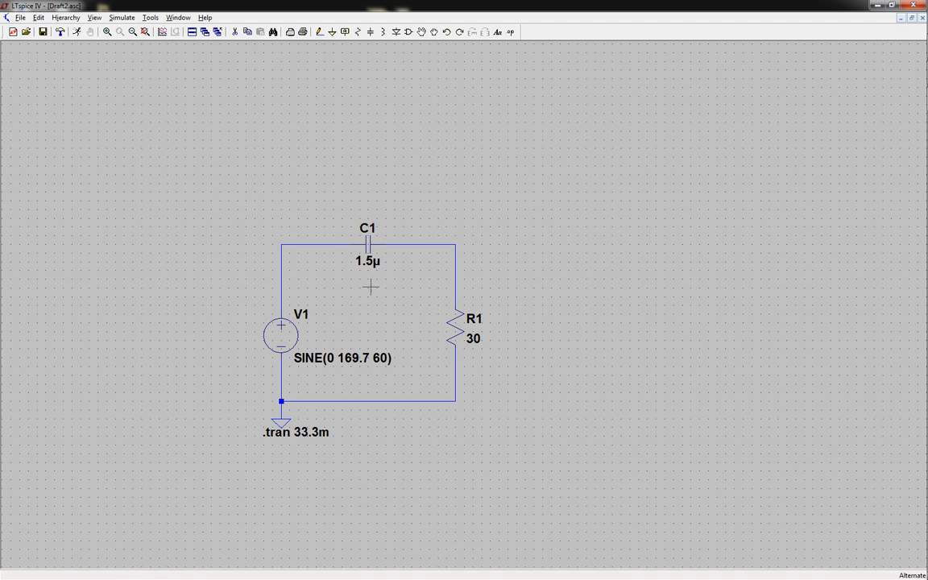
{"action": "left_click", "coordinate": [368, 244]}
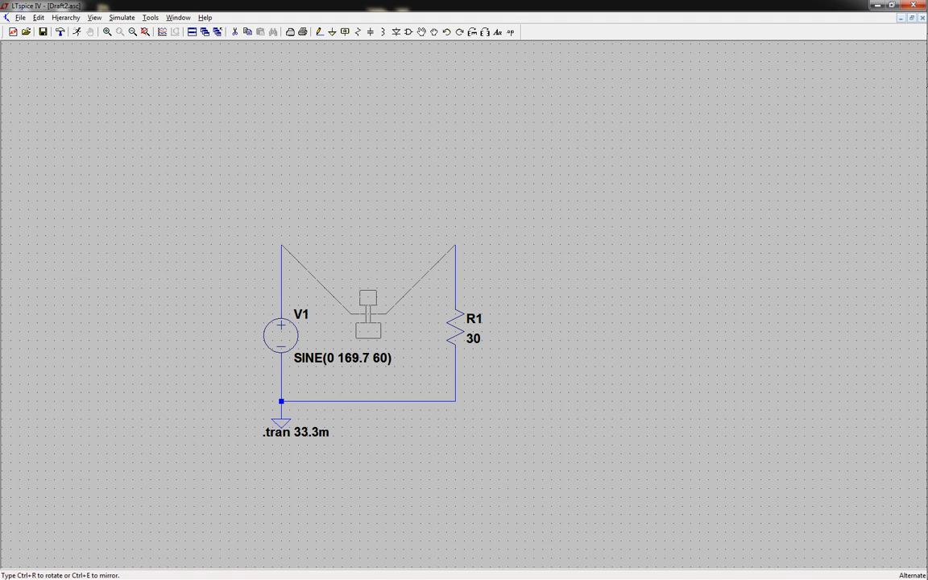
{"action": "key", "text": "Escape"}
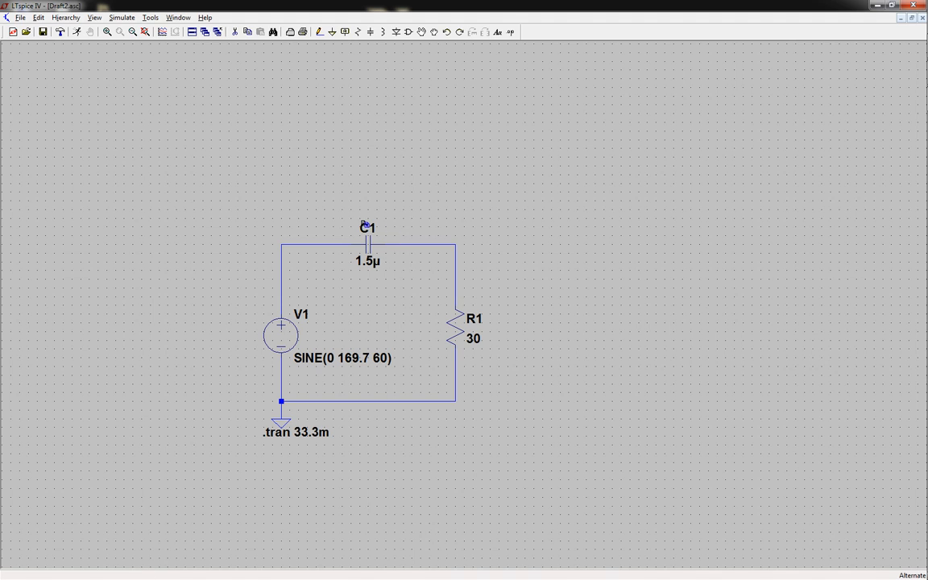
Step: Delete C1, R1, all wires and the ground symbol, keeping only source V1 and the .tran directive
{"action": "left_click_drag", "start_coordinate": [323, 185], "coordinate": [566, 439]}
{"action": "left_click", "coordinate": [324, 244]}
{"action": "left_click", "coordinate": [281, 253]}
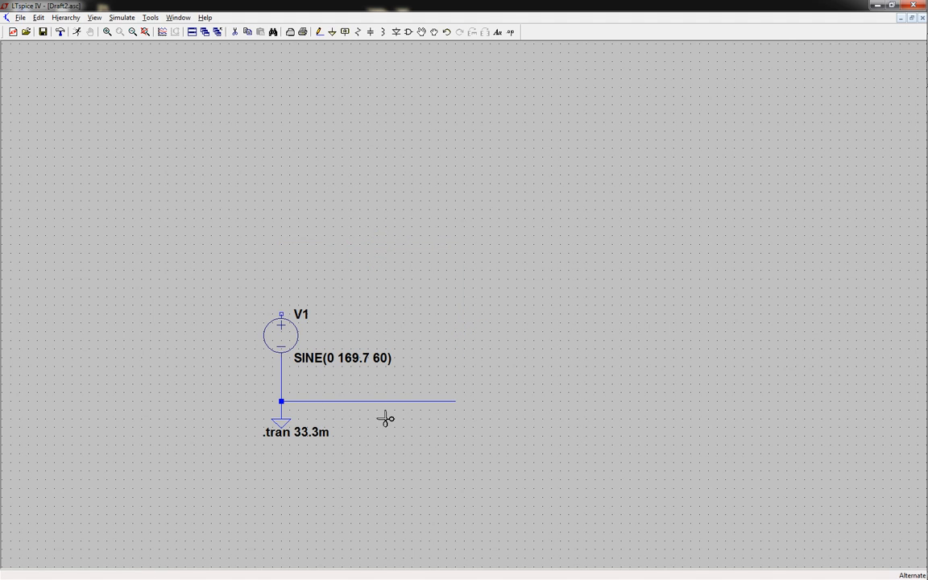
{"action": "left_click", "coordinate": [382, 403]}
{"action": "left_click", "coordinate": [282, 385]}
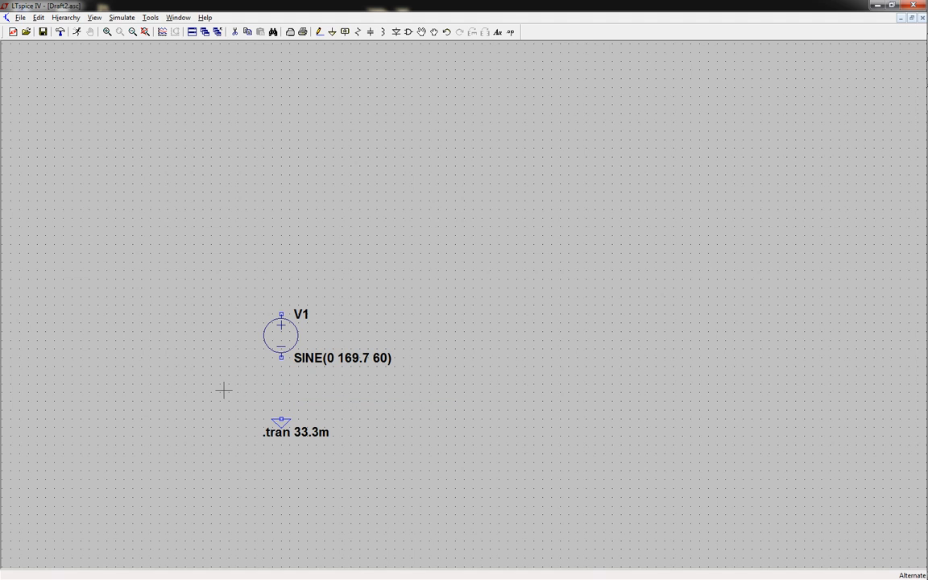
{"action": "left_click", "coordinate": [283, 417]}
Step: Rotate source V1 so it lies horizontally with its positive terminal facing right, and move it well above its former place
{"action": "key", "text": "F7"}
{"action": "left_click", "coordinate": [270, 332]}
{"action": "key", "text": "ctrl+r"}
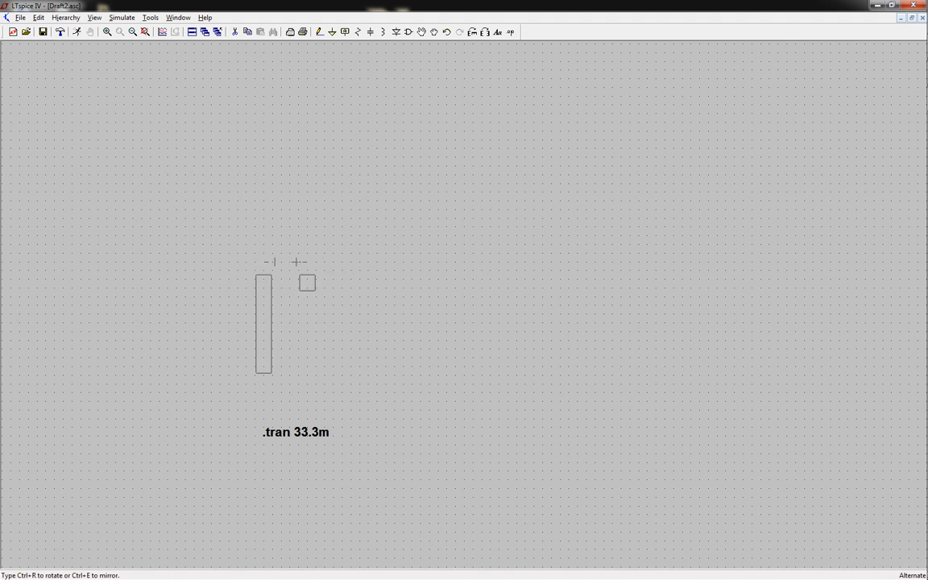
{"action": "left_click", "coordinate": [277, 148]}
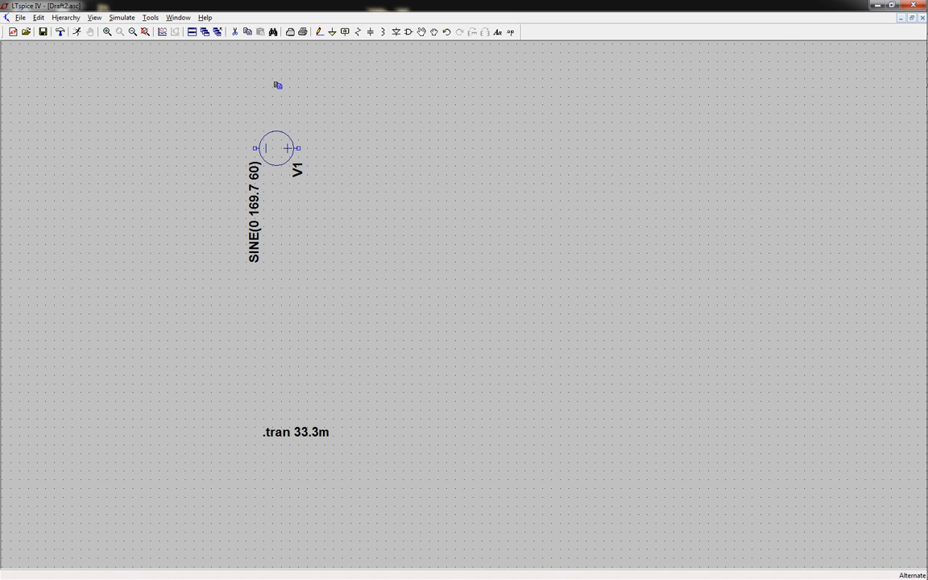
Step: Duplicate source V1 twice, stacking the two copies directly below it
{"action": "left_click", "coordinate": [280, 156]}
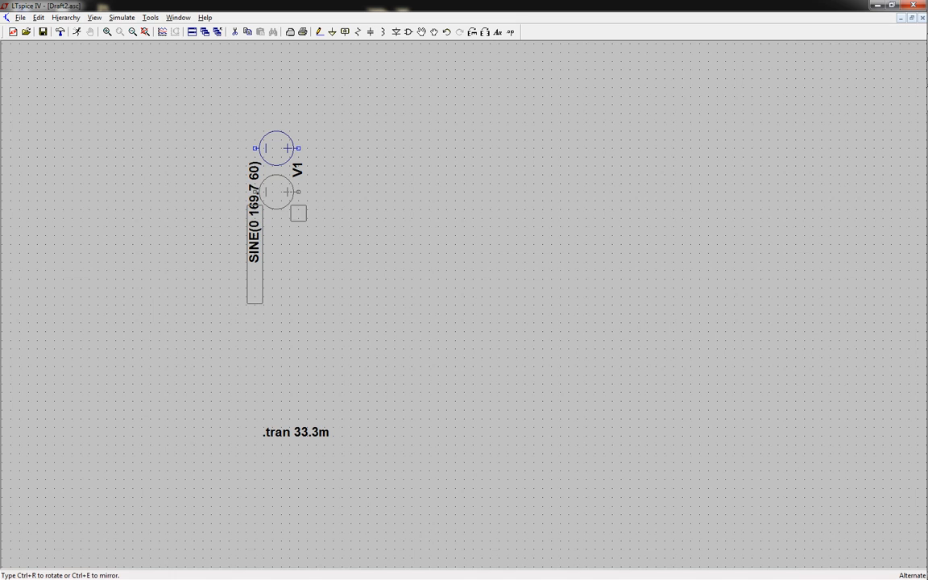
{"action": "left_click", "coordinate": [280, 209]}
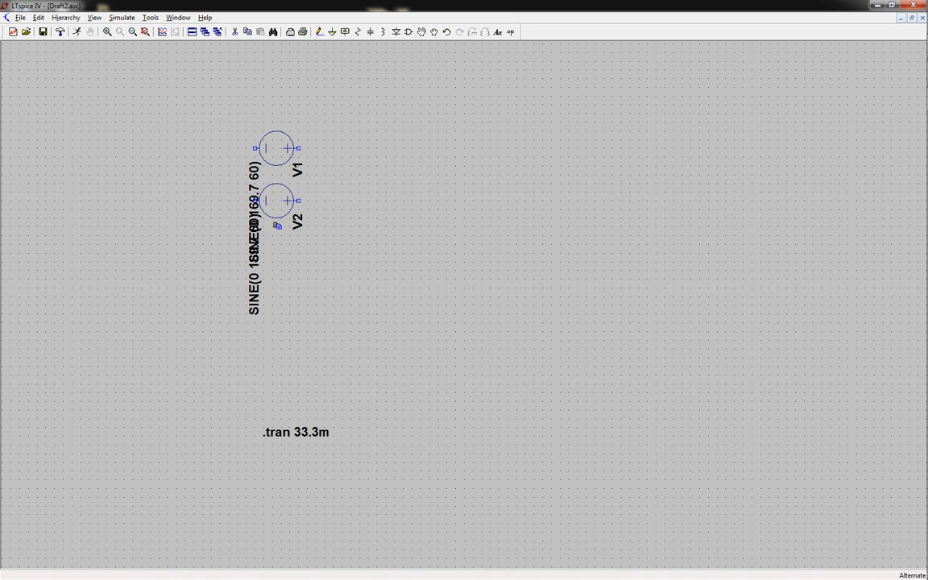
{"action": "left_click", "coordinate": [283, 213]}
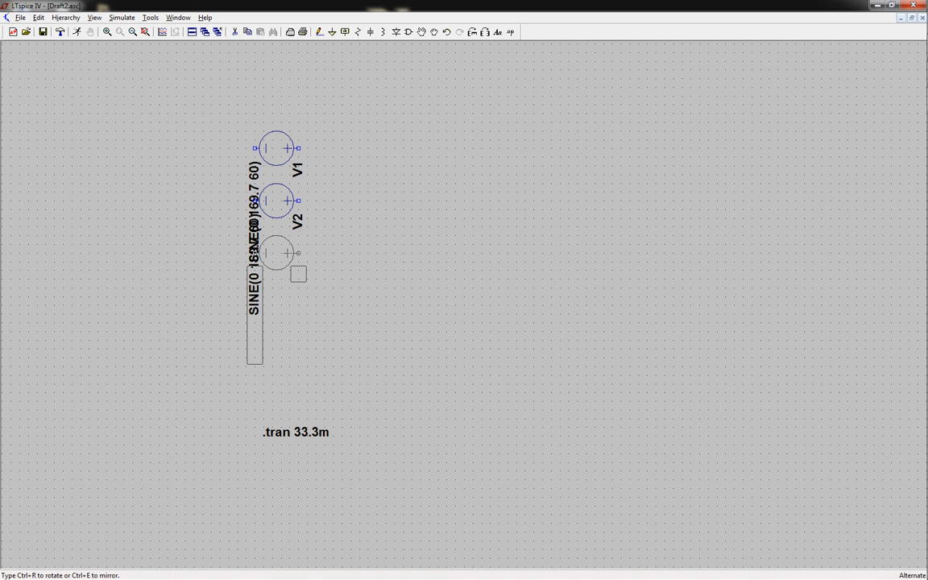
{"action": "left_click", "coordinate": [283, 266]}
{"action": "key", "text": "F7"}
{"action": "left_click", "coordinate": [253, 177]}
{"action": "key", "text": "Escape"}
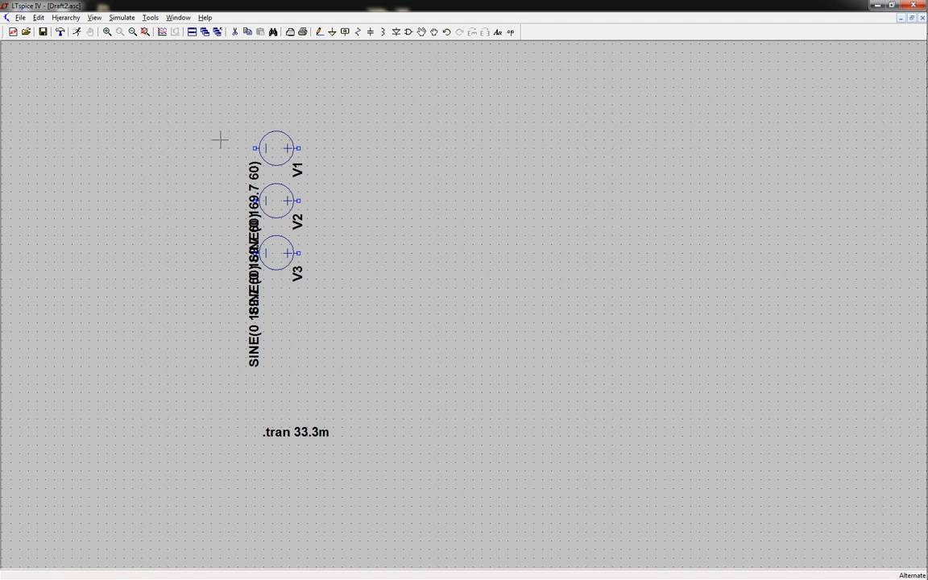
Step: Rotate the three SINE(0 169.7 60) labels to horizontal, placing V1's above its source and those of V2 and V3 to the left
{"action": "key", "text": "F7"}
{"action": "left_click", "coordinate": [255, 172]}
{"action": "key", "text": "ctrl+r"}
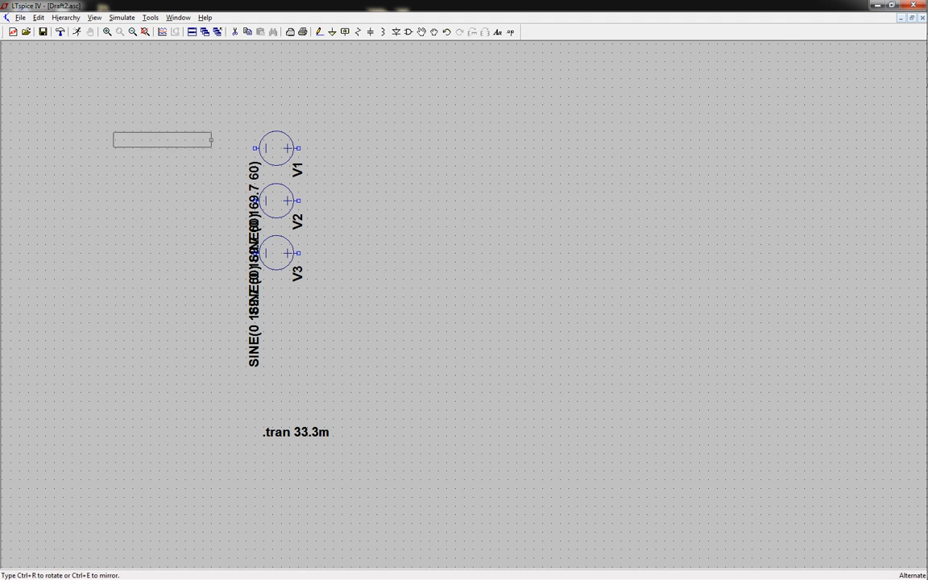
{"action": "left_click", "coordinate": [321, 114]}
{"action": "left_click", "coordinate": [251, 230]}
{"action": "key", "text": "ctrl+r"}
{"action": "left_click", "coordinate": [221, 205]}
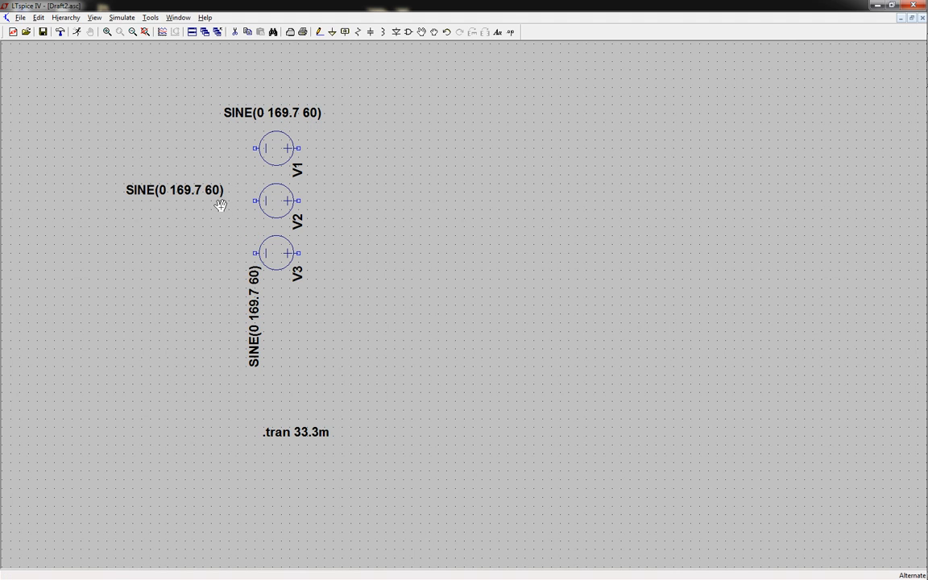
{"action": "left_click", "coordinate": [251, 301]}
{"action": "key", "text": "ctrl+r"}
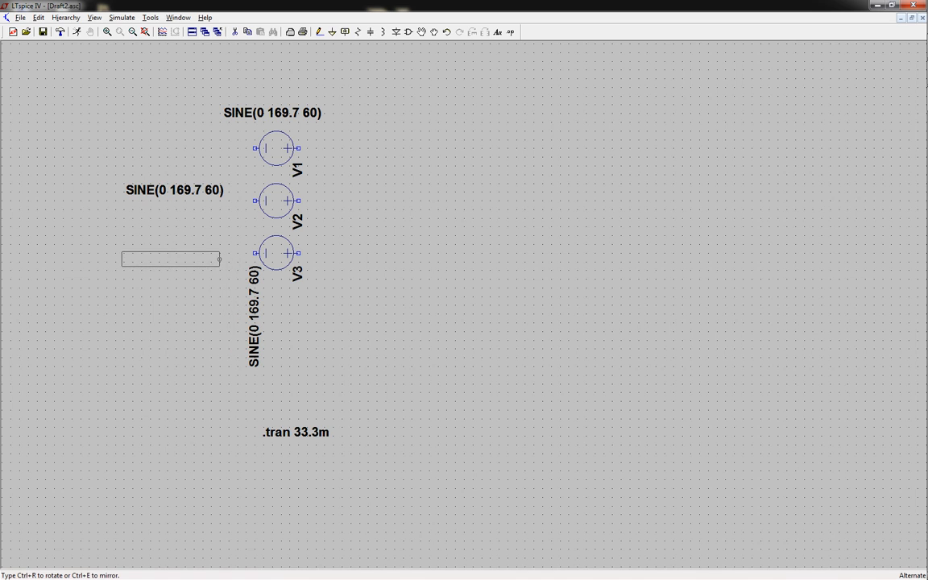
{"action": "left_click", "coordinate": [219, 259]}
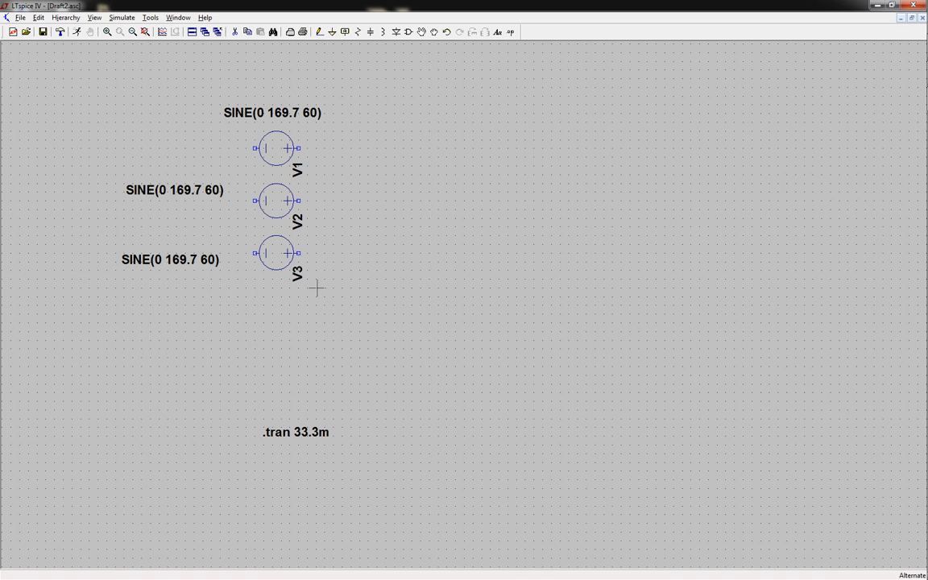
Step: Wire the negative terminals of V1, V2 and V3 together on a common vertical line to their left
{"action": "key", "text": "F2"}
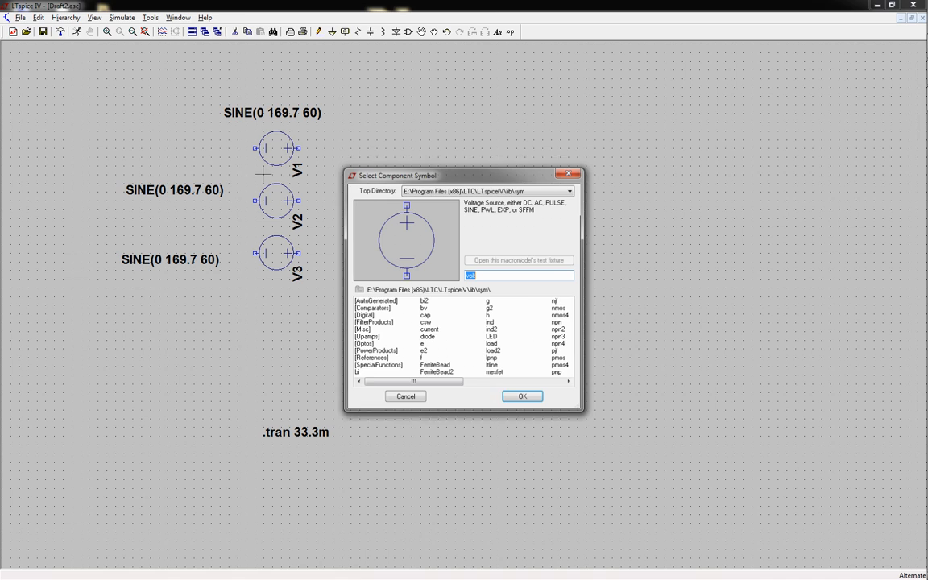
{"action": "left_click", "coordinate": [401, 397]}
{"action": "key", "text": "F3"}
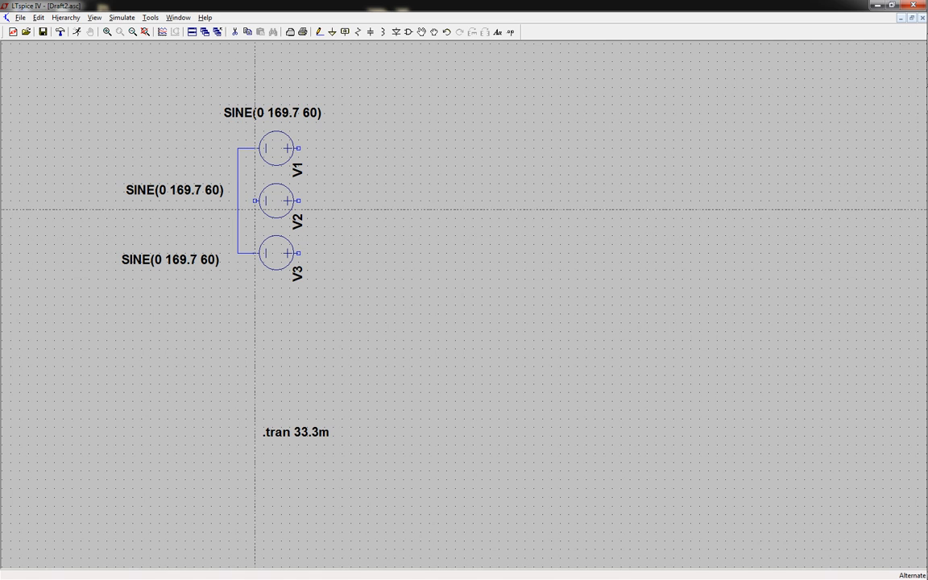
{"action": "left_click", "coordinate": [238, 200]}
{"action": "key", "text": "Escape"}
Step: Place a ground symbol below the sources' common line and wire it to that line
{"action": "key", "text": "g"}
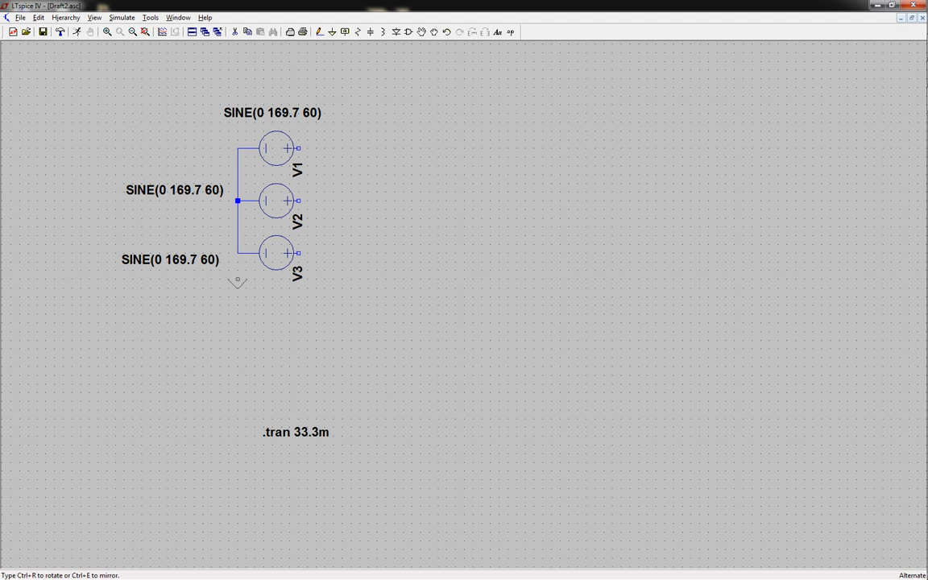
{"action": "left_click", "coordinate": [238, 290]}
{"action": "key", "text": "F3"}
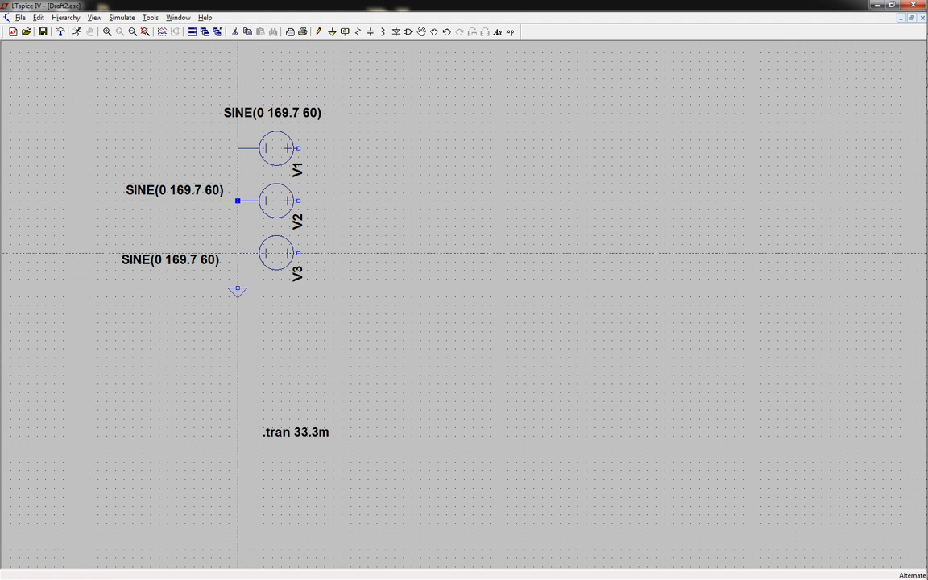
{"action": "left_click", "coordinate": [238, 290]}
{"action": "key", "text": "Escape"}
Step: Open the settings of source V1, then switch to Calculator and work out 2 to the power 0.5 times 208
{"action": "right_click", "coordinate": [289, 150]}
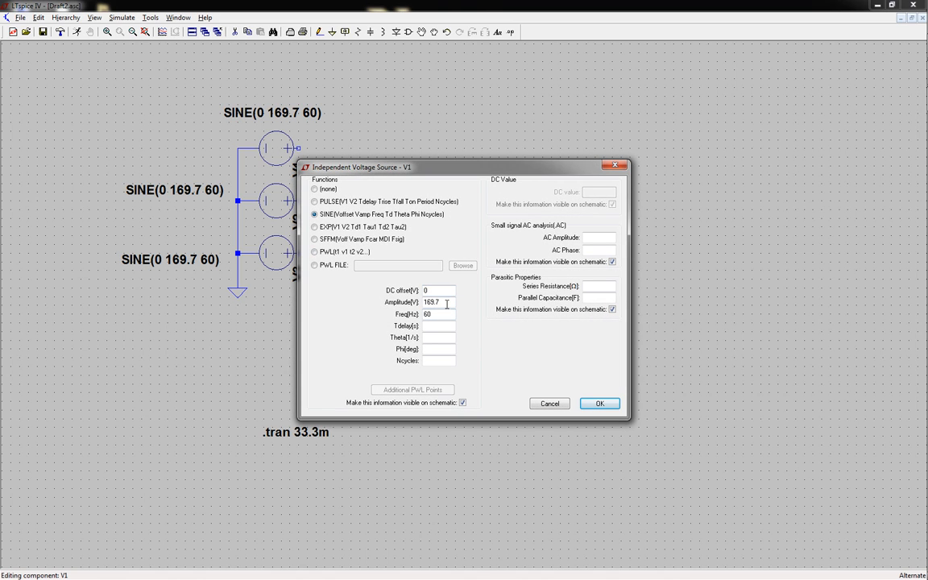
{"action": "double_click", "coordinate": [447, 303]}
{"action": "key", "text": "super+r"}
{"action": "type", "text": "calc"}
{"action": "key", "text": "Return"}
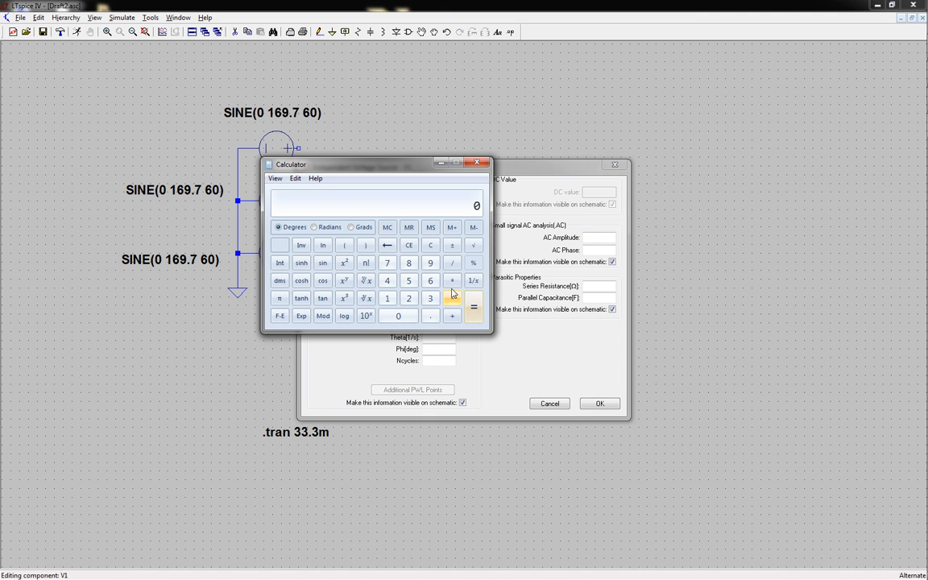
{"action": "left_click", "coordinate": [403, 300]}
{"action": "left_click", "coordinate": [344, 281]}
{"action": "left_click", "coordinate": [430, 316]}
{"action": "left_click", "coordinate": [408, 281]}
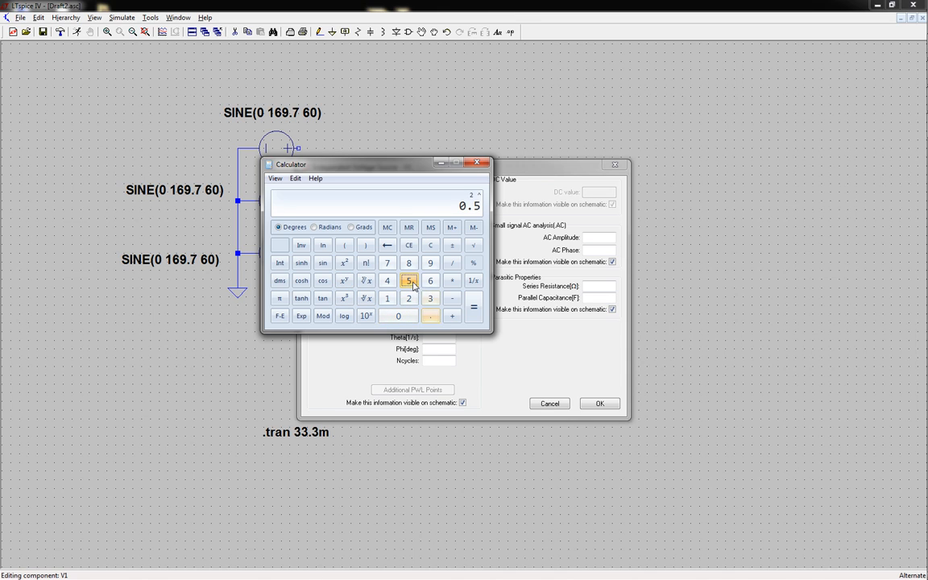
{"action": "left_click", "coordinate": [473, 312]}
{"action": "left_click", "coordinate": [452, 282]}
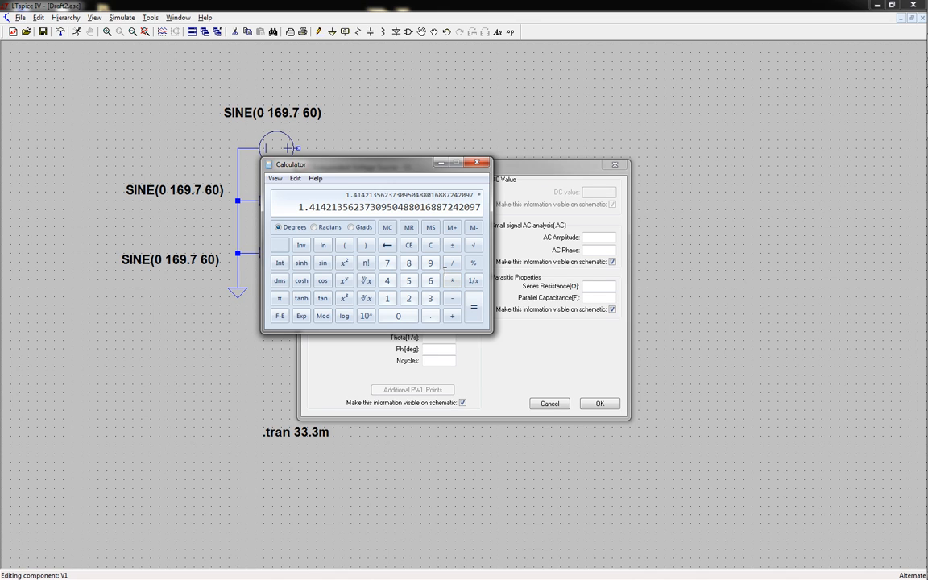
{"action": "type", "text": "208"}
{"action": "key", "text": "Return"}
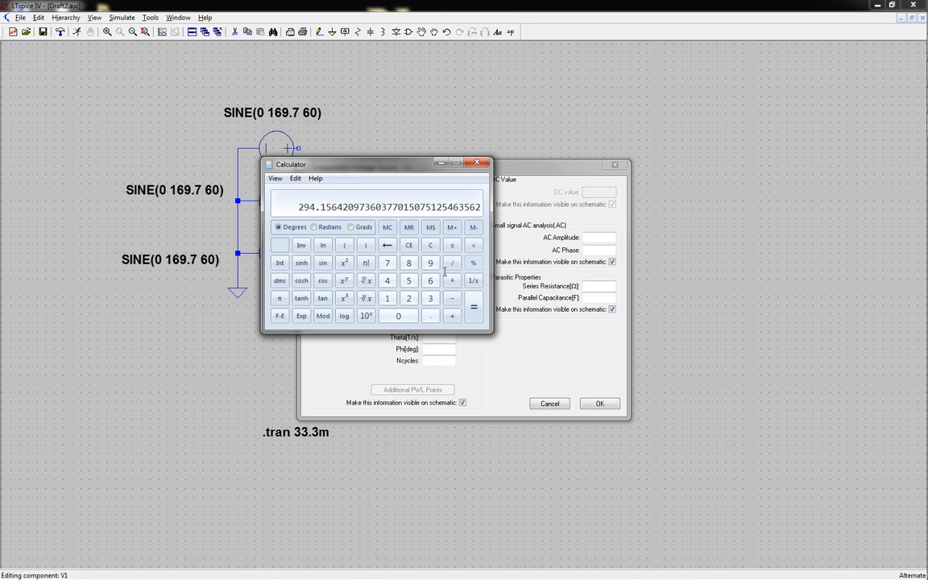
{"action": "left_click", "coordinate": [452, 280]}
{"action": "left_click", "coordinate": [441, 163]}
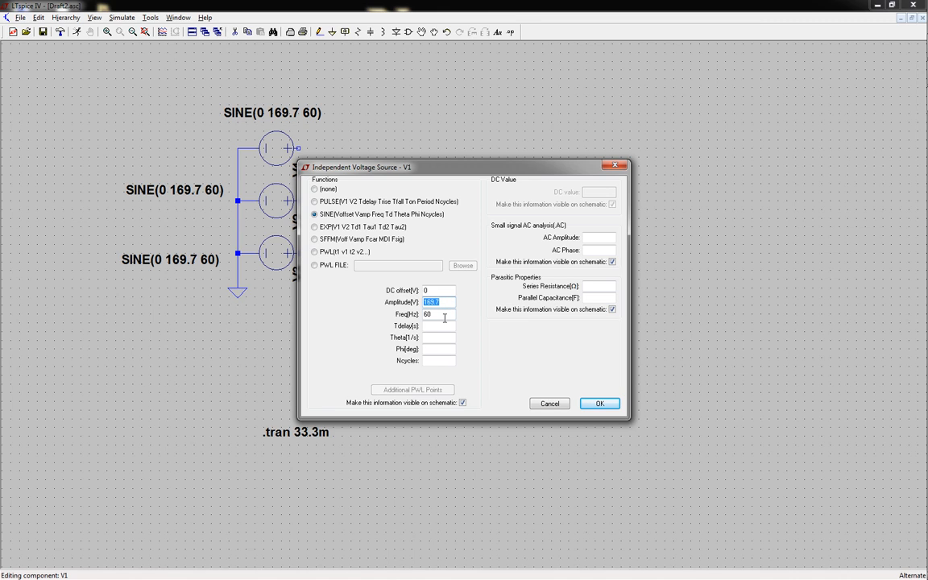
Step: Accept V1's sine settings with an amplitude of 169.7 V
{"action": "left_click_drag", "start_coordinate": [445, 316], "coordinate": [383, 310]}
{"action": "left_click", "coordinate": [442, 304]}
{"action": "left_click", "coordinate": [599, 403]}
Step: Set the phase angle of source V2 to 120 degrees and that of V3 to -120 degrees
{"action": "right_click", "coordinate": [288, 200]}
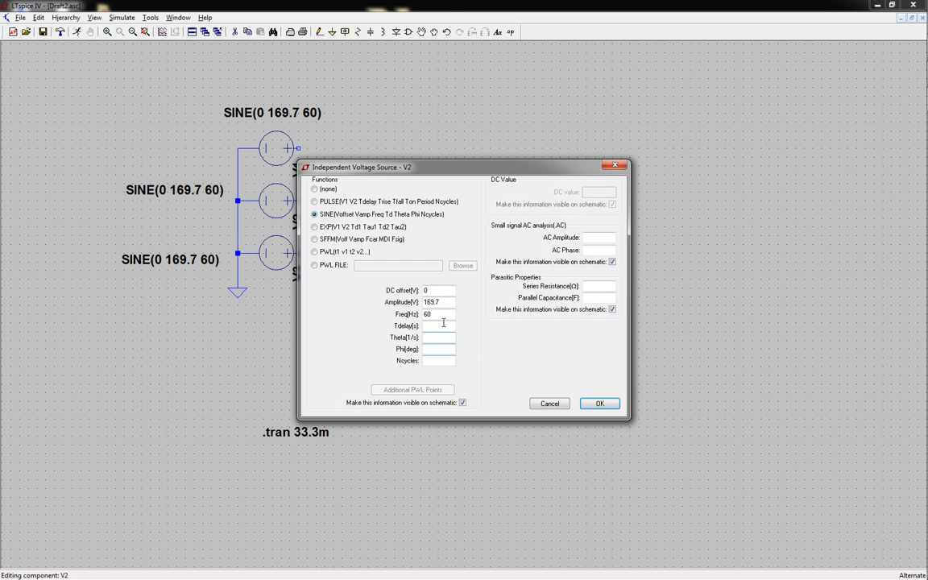
{"action": "left_click", "coordinate": [435, 348]}
{"action": "key", "text": "Return"}
{"action": "right_click", "coordinate": [300, 247]}
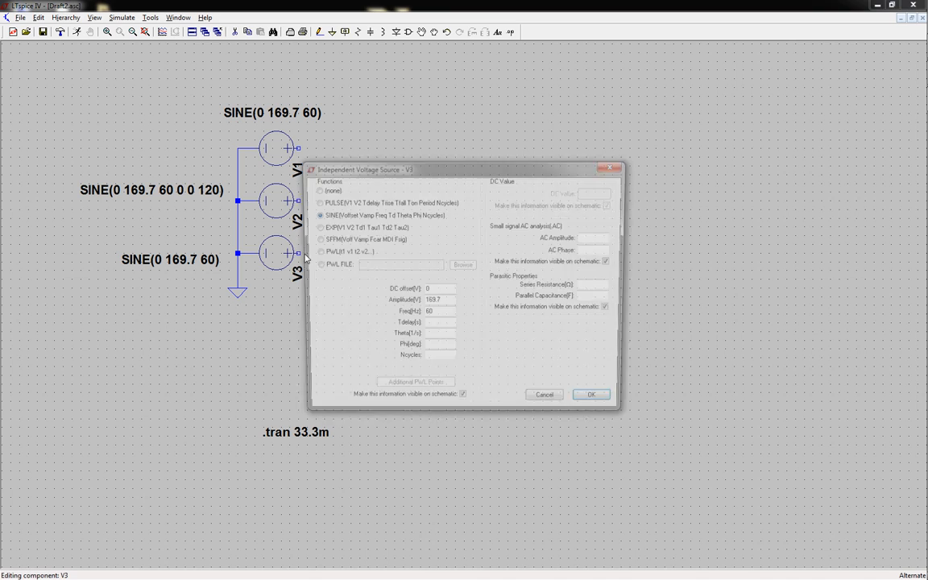
{"action": "left_click", "coordinate": [442, 349]}
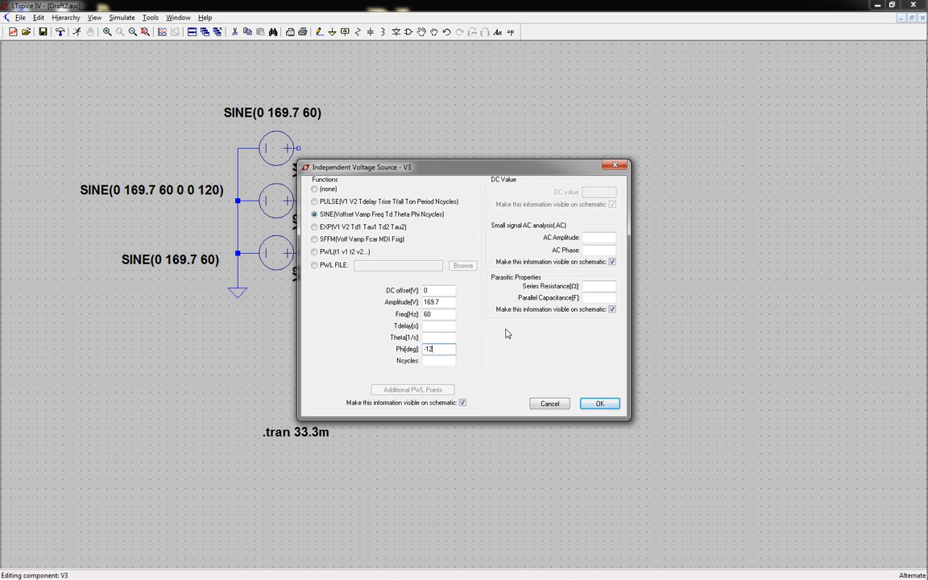
{"action": "key", "text": "Return"}
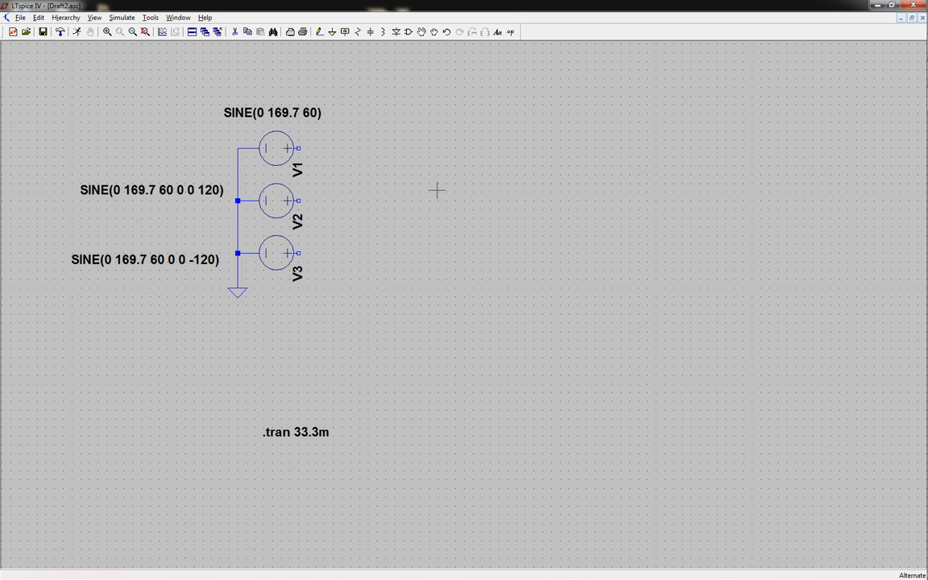
Step: Place three horizontal resistors in a column well to the right of the sources, with R1 level with V1 and R3 level with V3
{"action": "key", "text": "r"}
{"action": "key", "text": "ctrl+r"}
{"action": "left_click", "coordinate": [480, 149]}
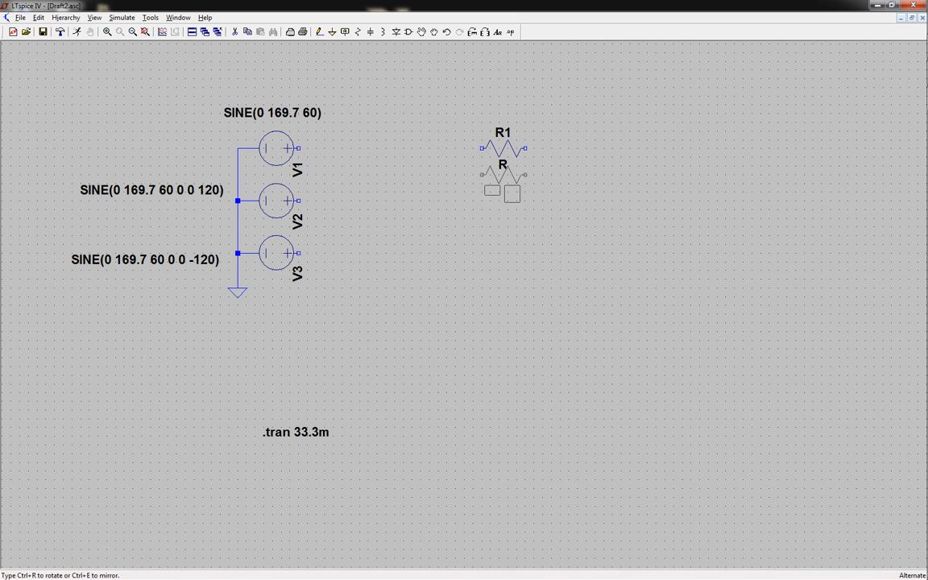
{"action": "left_click", "coordinate": [481, 192]}
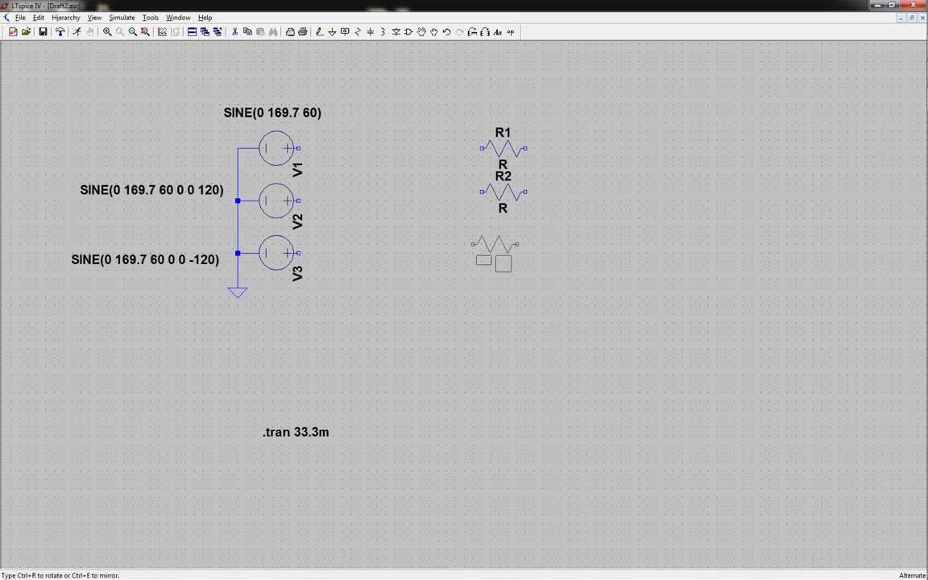
{"action": "left_click", "coordinate": [480, 253]}
{"action": "key", "text": "Escape"}
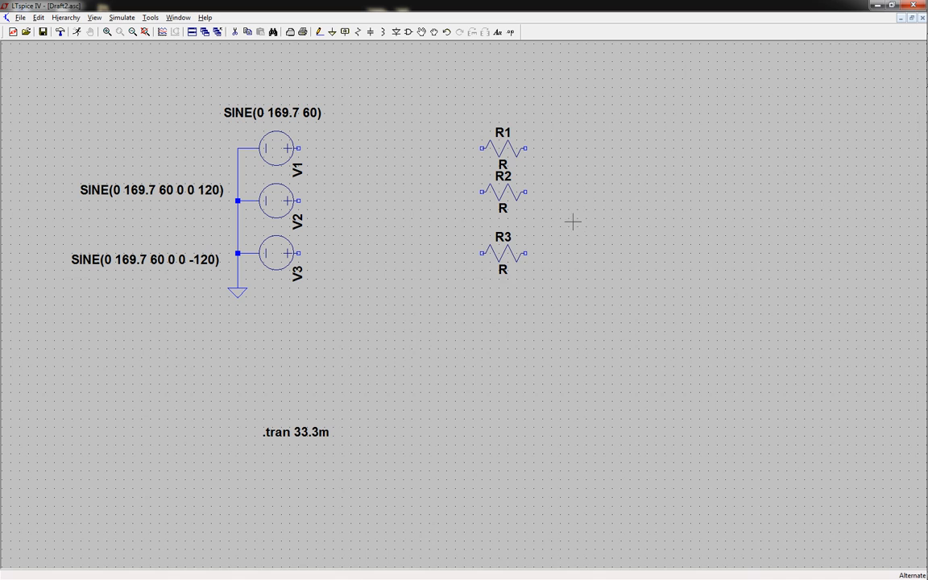
Step: Wire the right ends of R1, R2 and R3 together on a common vertical line to their right
{"action": "key", "text": "F4"}
{"action": "left_click", "coordinate": [449, 336]}
{"action": "key", "text": "F3"}
{"action": "left_click", "coordinate": [526, 148]}
{"action": "left_click", "coordinate": [577, 148]}
{"action": "left_click", "coordinate": [525, 253]}
{"action": "left_click", "coordinate": [525, 191]}
{"action": "left_click", "coordinate": [577, 191]}
Step: Wire the left ends of R1, R2 and R3 to the positive terminals of V1, V2 and V3 respectively
{"action": "left_click", "coordinate": [482, 148]}
{"action": "left_click", "coordinate": [299, 148]}
{"action": "left_click", "coordinate": [299, 200]}
{"action": "left_click", "coordinate": [464, 200]}
{"action": "left_click", "coordinate": [481, 191]}
{"action": "left_click", "coordinate": [481, 253]}
{"action": "left_click", "coordinate": [307, 255]}
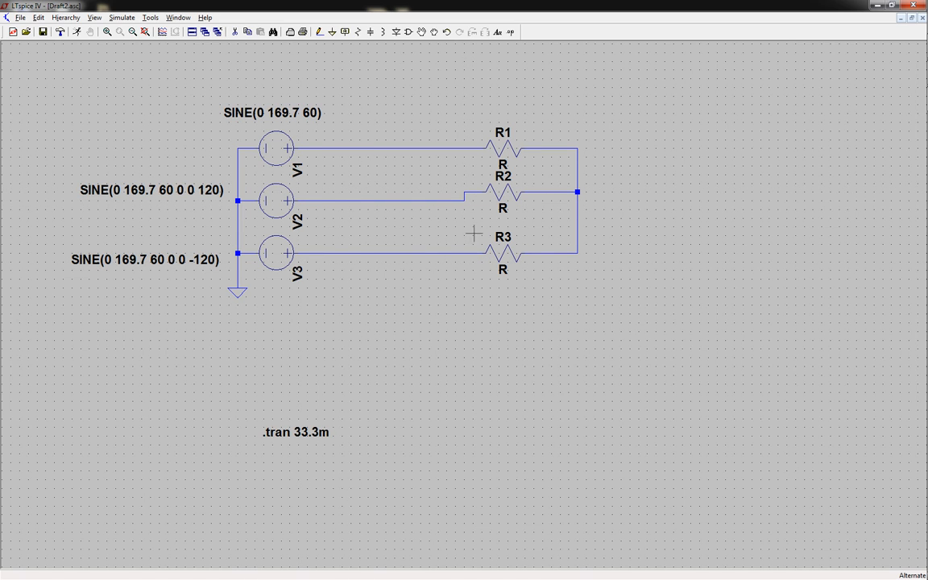
Step: Place a ground symbol below the resistors' common line and wire it to that line
{"action": "key", "text": "g"}
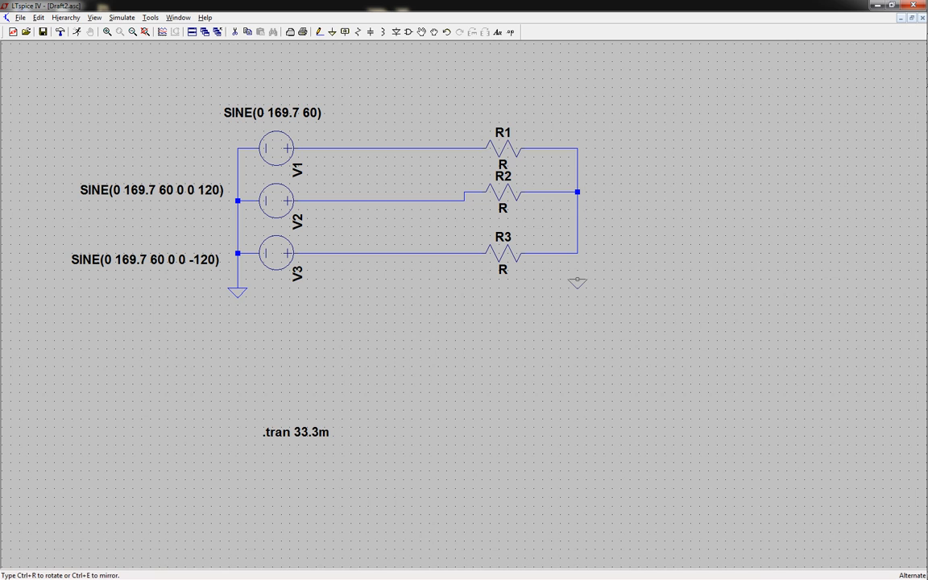
{"action": "left_click", "coordinate": [578, 279]}
{"action": "key", "text": "F3"}
{"action": "left_click", "coordinate": [577, 278]}
{"action": "left_click", "coordinate": [577, 253]}
{"action": "key", "text": "Escape"}
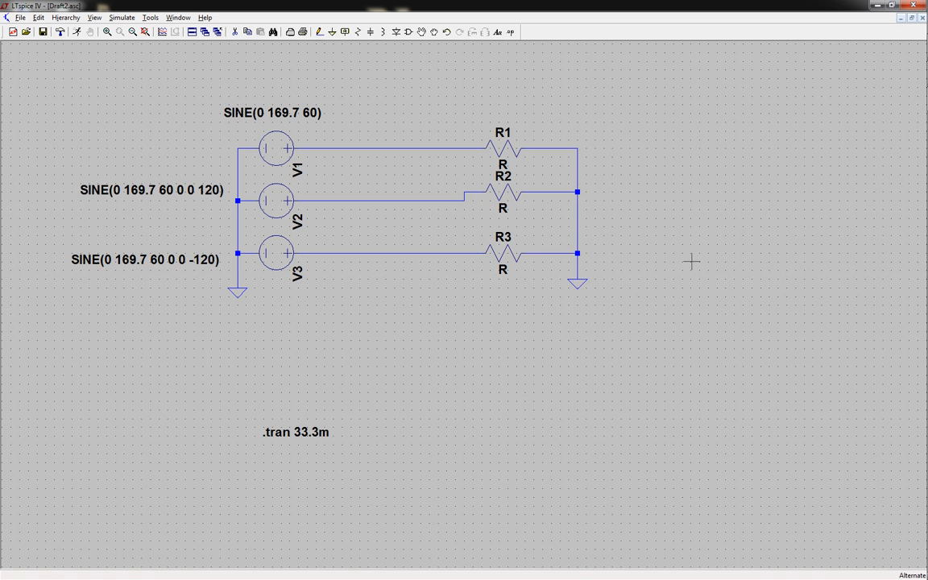
Step: Set the resistance of R1, R2 and R3 to 10 ohms each
{"action": "right_click", "coordinate": [524, 149]}
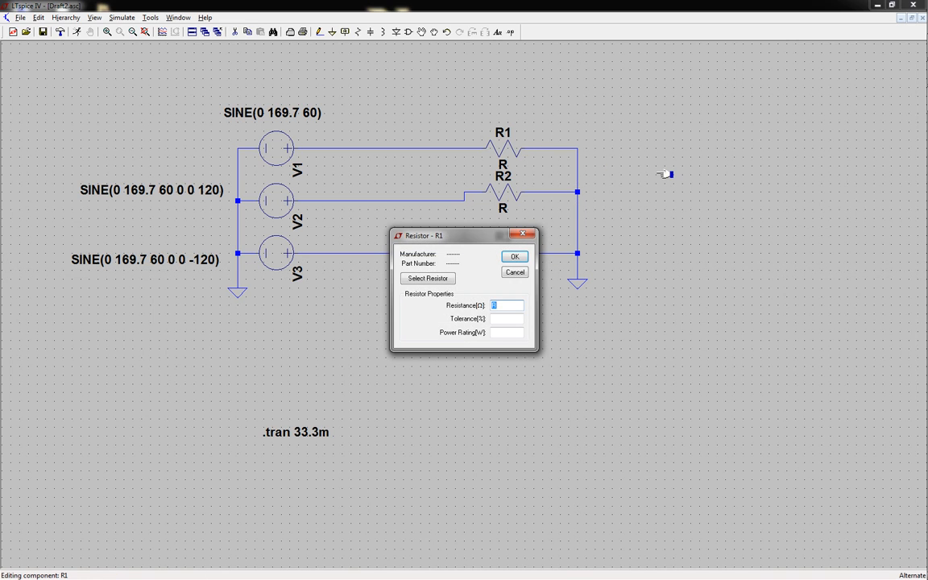
{"action": "type", "text": "10"}
{"action": "key", "text": "Return"}
{"action": "right_click", "coordinate": [518, 192]}
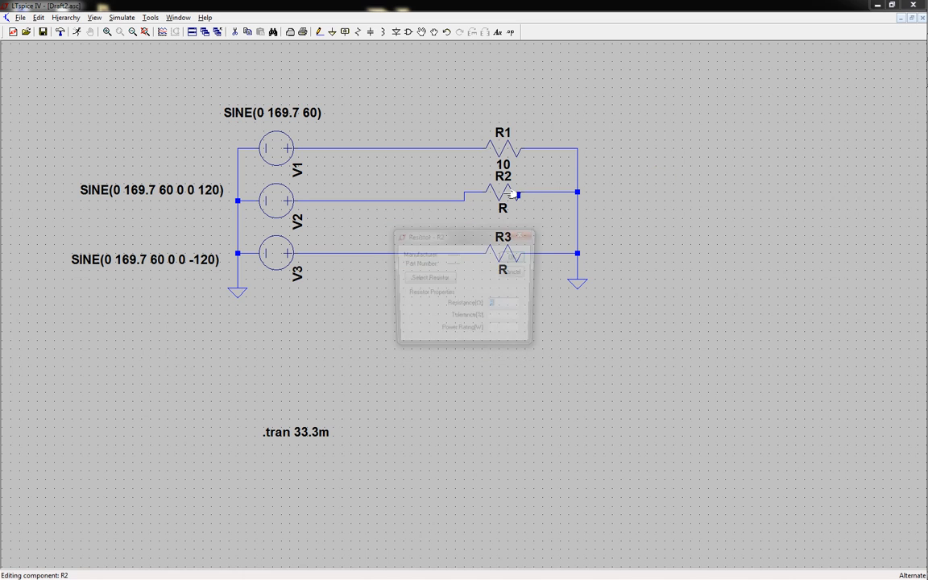
{"action": "type", "text": "10"}
{"action": "key", "text": "Return"}
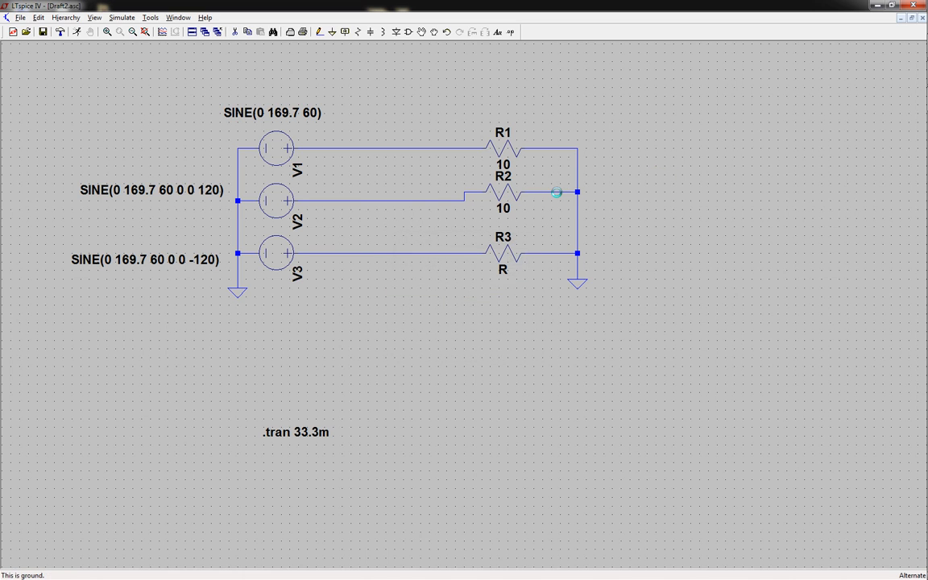
{"action": "right_click", "coordinate": [504, 251]}
{"action": "type", "text": "10"}
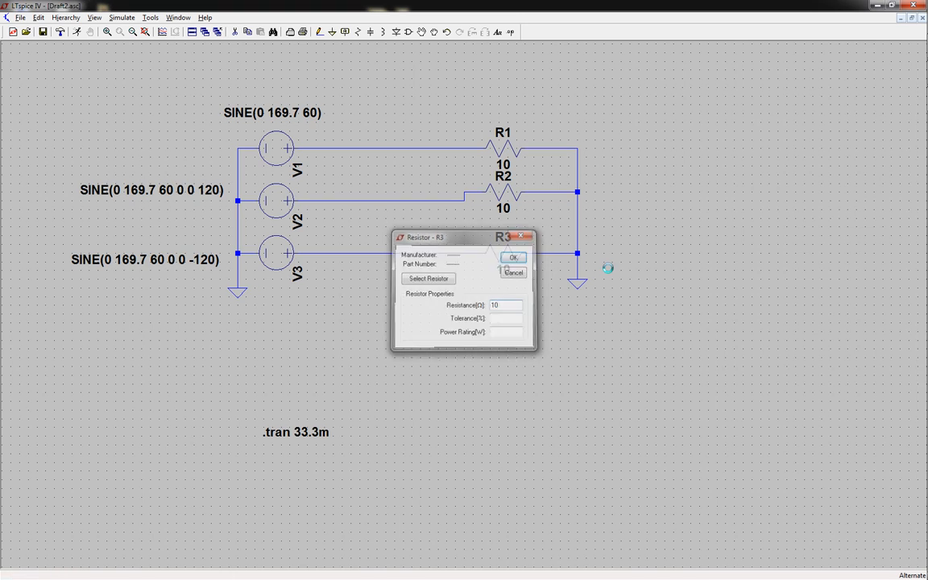
{"action": "key", "text": "Return"}
Step: Run the 33.3 ms transient simulation and plot the voltage at V1's positive terminal
{"action": "scroll", "coordinate": [230, 319], "scroll_direction": "down", "scroll_amount": 2}
{"action": "scroll", "coordinate": [256, 229], "scroll_direction": "up", "scroll_amount": 1}
{"action": "left_click", "coordinate": [77, 33]}
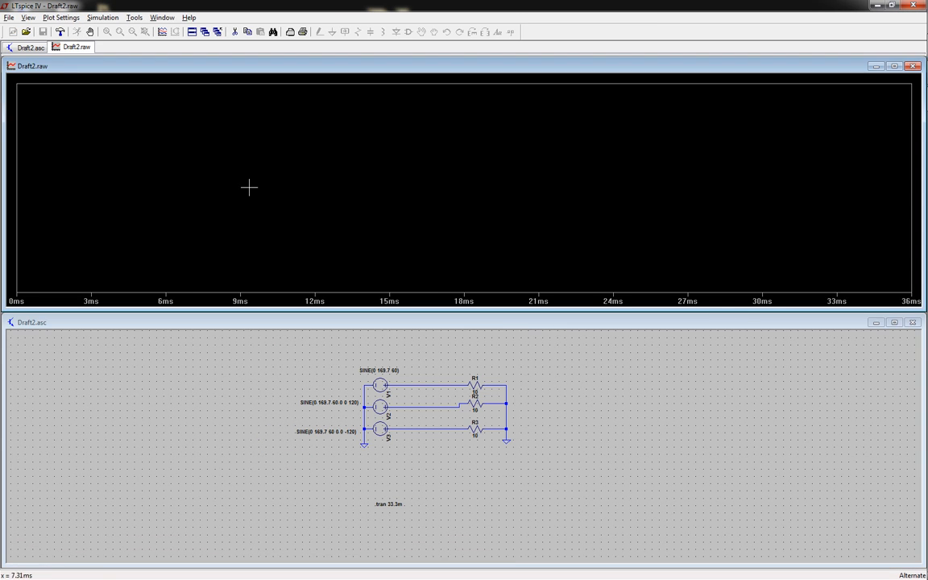
{"action": "scroll", "coordinate": [419, 437], "scroll_direction": "up", "scroll_amount": 4}
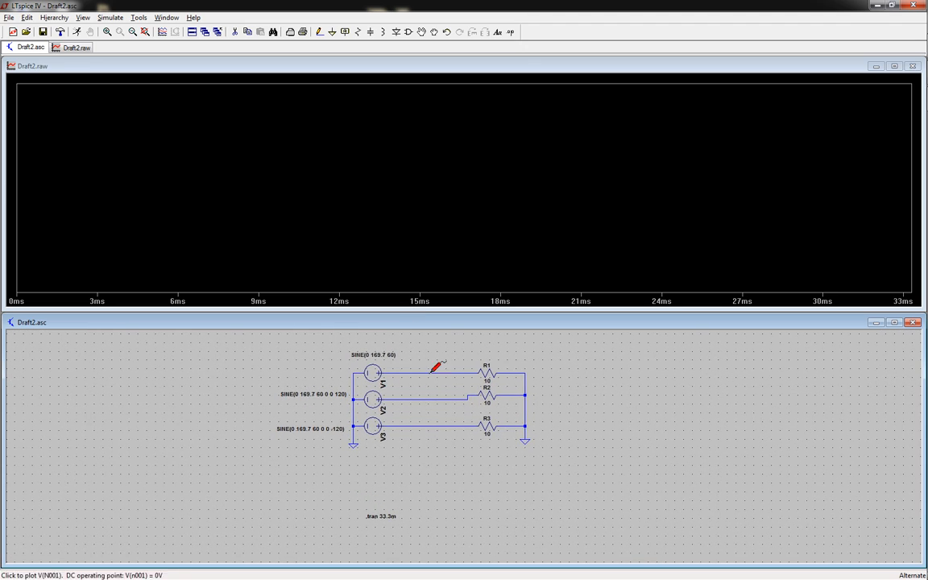
{"action": "scroll", "coordinate": [379, 427], "scroll_direction": "down", "scroll_amount": 1}
{"action": "scroll", "coordinate": [366, 386], "scroll_direction": "up", "scroll_amount": 1}
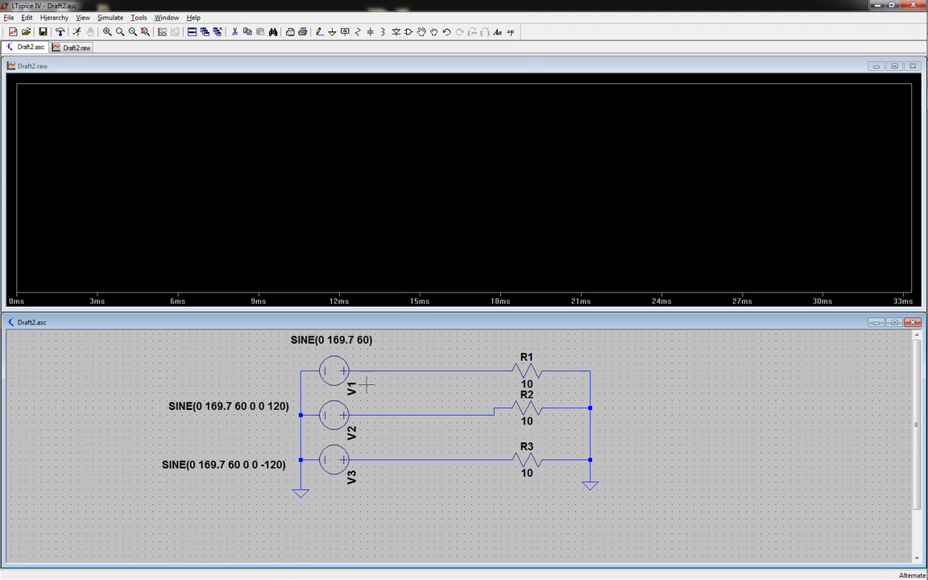
{"action": "scroll", "coordinate": [455, 395], "scroll_direction": "up", "scroll_amount": 1}
{"action": "scroll", "coordinate": [447, 379], "scroll_direction": "up", "scroll_amount": 1}
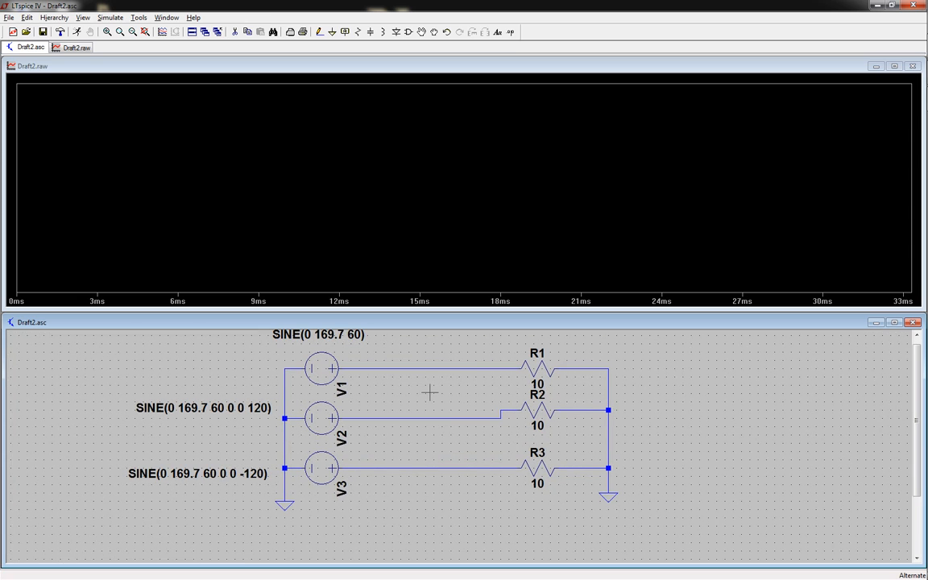
{"action": "left_click", "coordinate": [387, 362]}
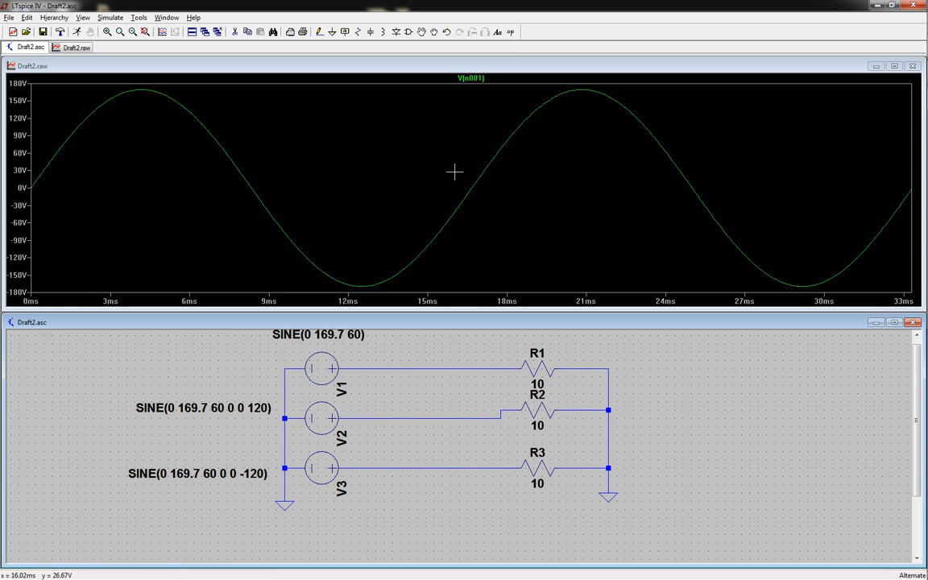
Step: Attach a cursor to the V(n001) trace and place it on the peak near 21 ms, moving the cursor readout aside
{"action": "left_click", "coordinate": [467, 78]}
{"action": "left_click_drag", "start_coordinate": [472, 233], "coordinate": [580, 203]}
{"action": "left_click_drag", "start_coordinate": [864, 460], "coordinate": [778, 386]}
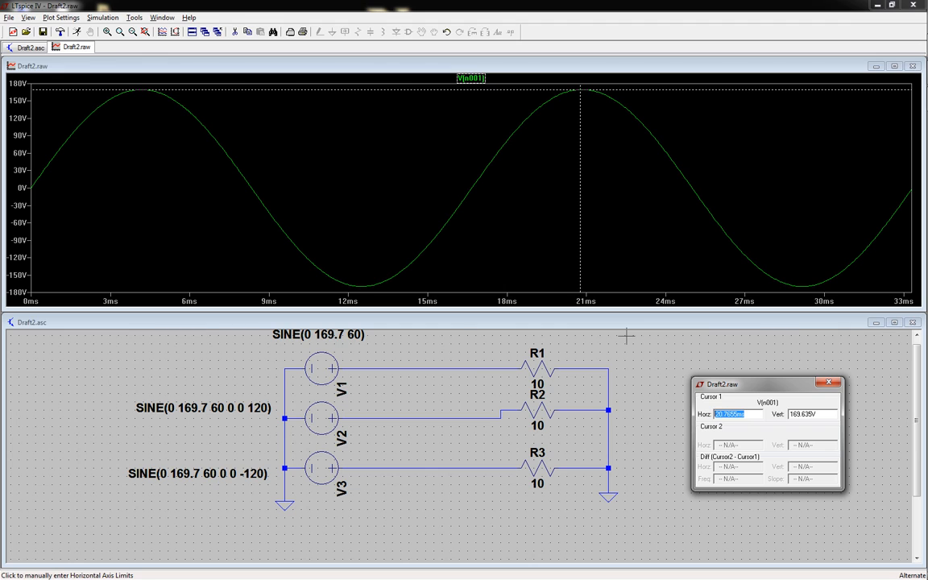
Step: Add the voltages at the positive terminals of V2 and V3 to the plot
{"action": "left_click", "coordinate": [359, 326]}
{"action": "left_click", "coordinate": [363, 418]}
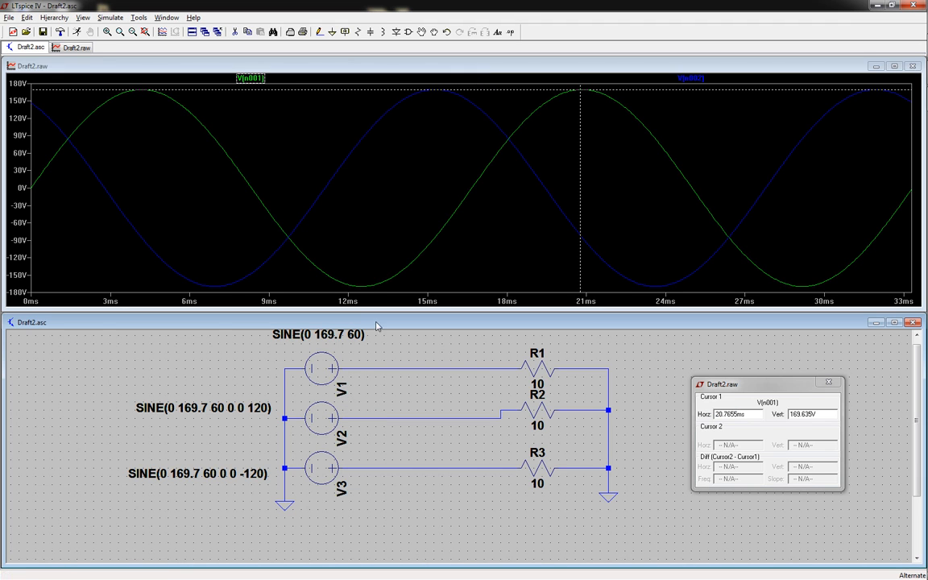
{"action": "left_click", "coordinate": [371, 479]}
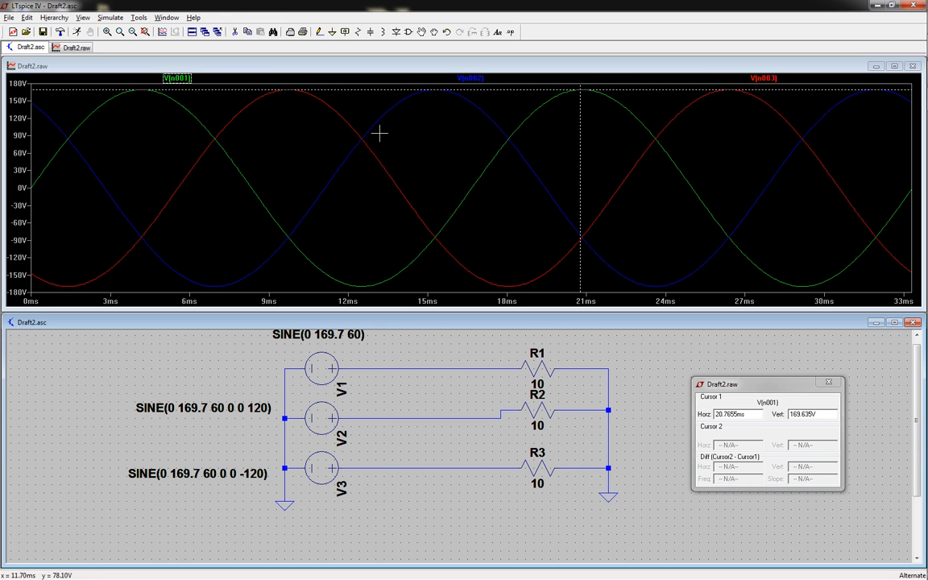
Step: Attach the cursor to the V(n003) trace and move it to that trace's first peak, at about 9.7 ms
{"action": "left_click", "coordinate": [762, 78]}
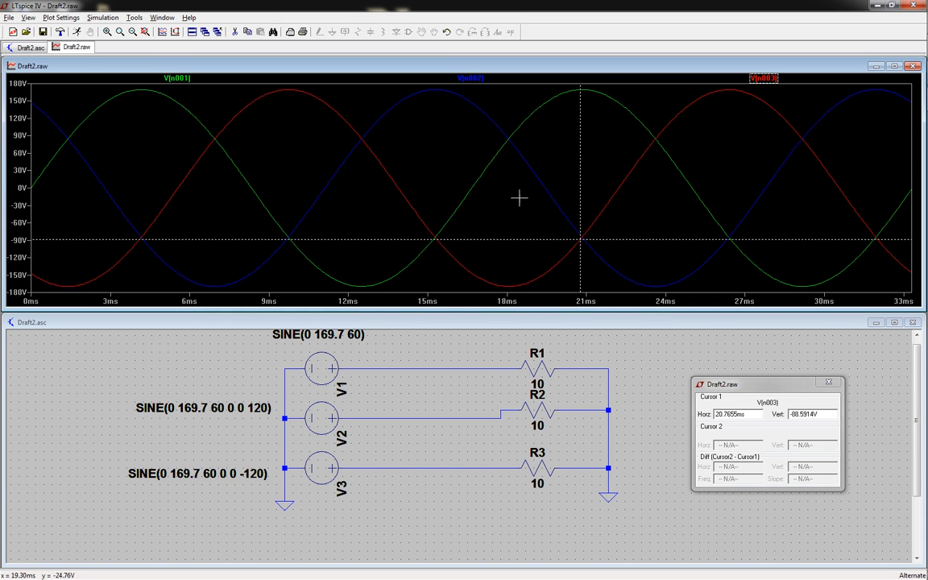
{"action": "left_click", "coordinate": [741, 393]}
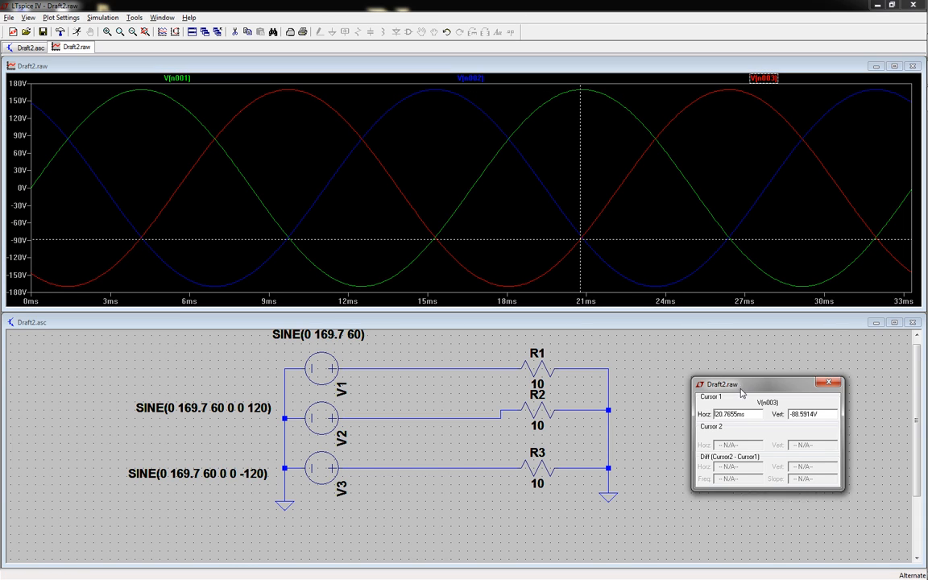
{"action": "left_click_drag", "start_coordinate": [741, 392], "coordinate": [750, 365]}
{"action": "left_click_drag", "start_coordinate": [580, 207], "coordinate": [287, 197]}
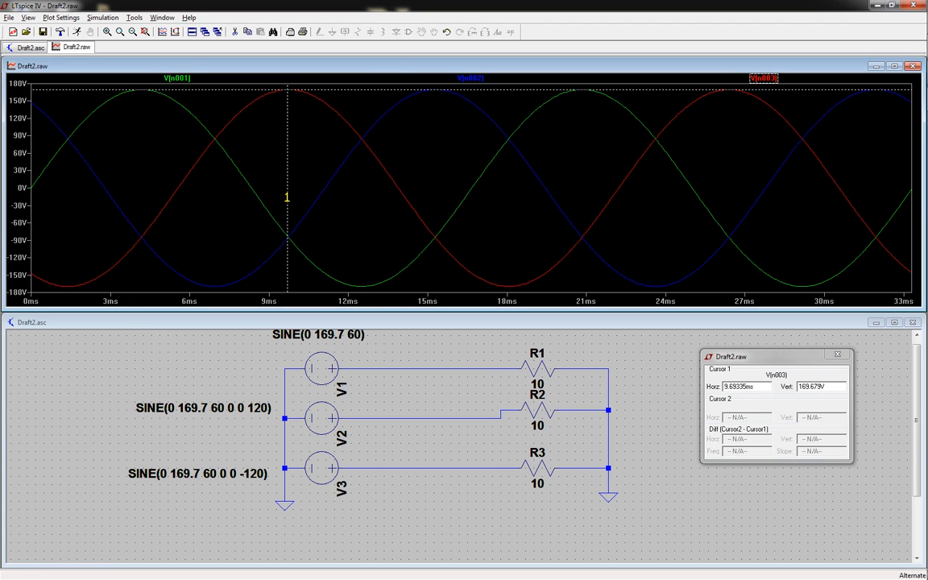
Step: Add a second plot pane to the waveform window and plot the line-to-line voltage between the V1 and V2 phase wires in it
{"action": "left_click", "coordinate": [439, 330]}
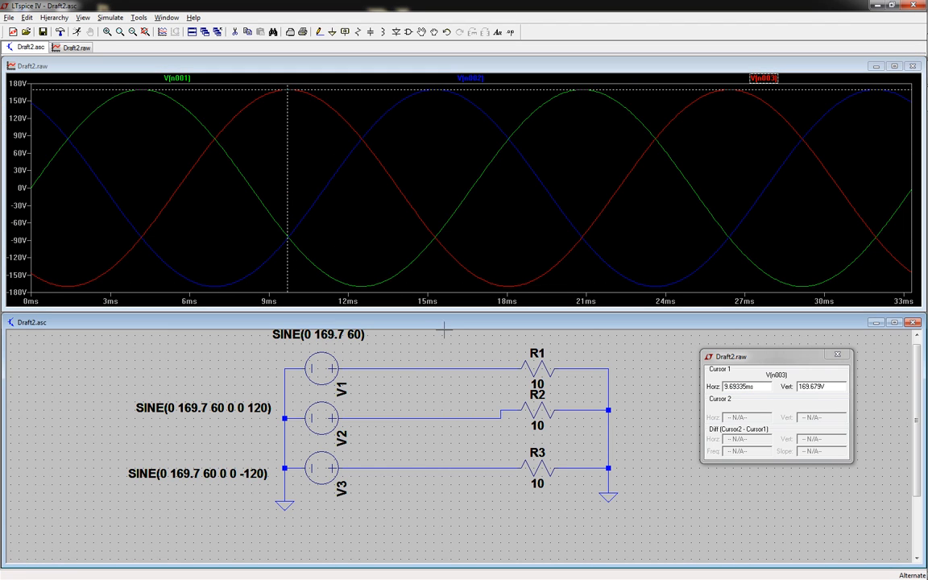
{"action": "right_click", "coordinate": [438, 190]}
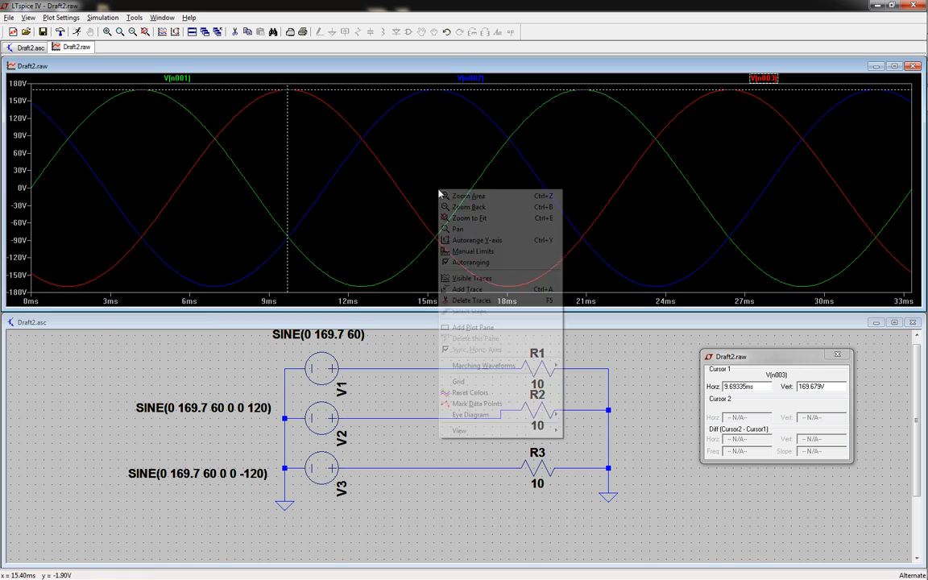
{"action": "left_click", "coordinate": [378, 206]}
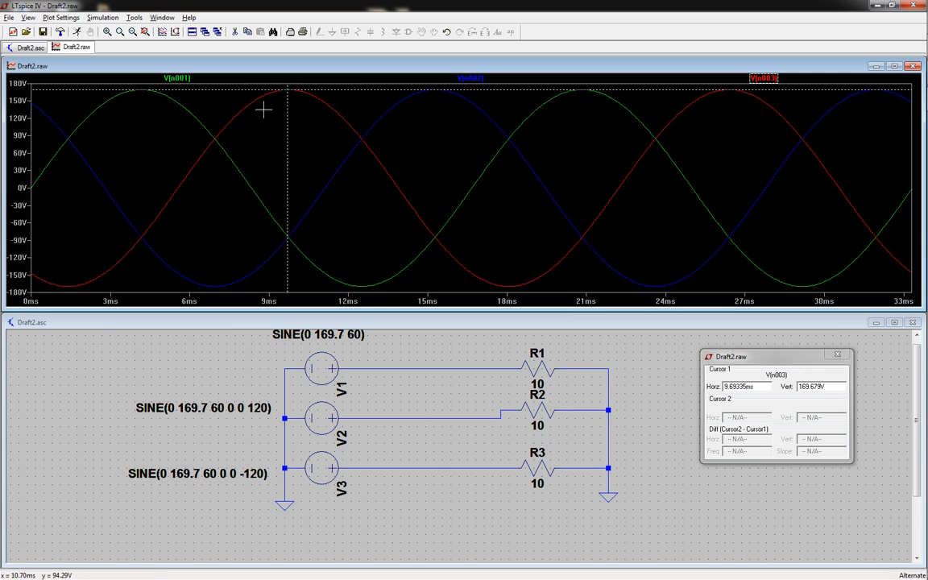
{"action": "right_click", "coordinate": [434, 167]}
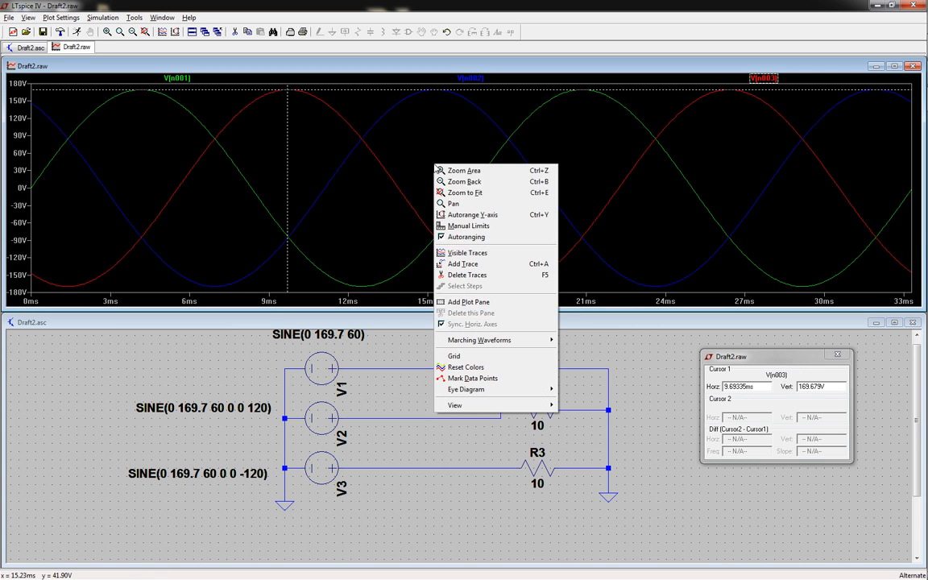
{"action": "left_click", "coordinate": [482, 302]}
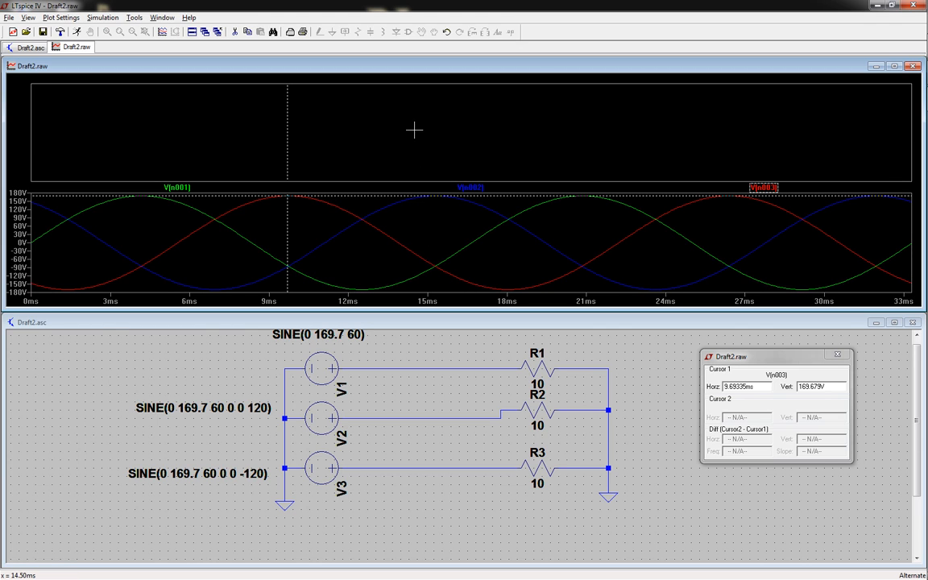
{"action": "left_click", "coordinate": [440, 325]}
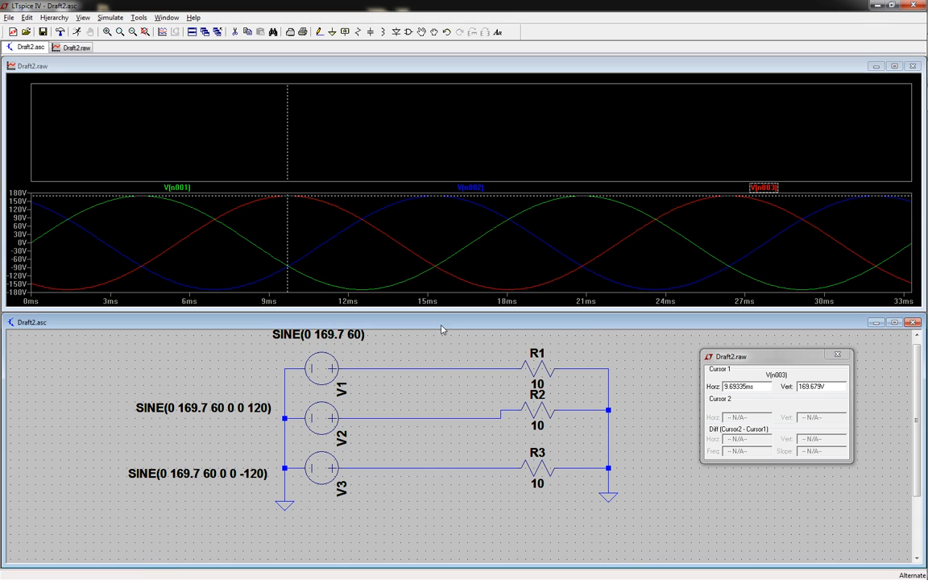
{"action": "left_click_drag", "start_coordinate": [434, 367], "coordinate": [435, 410]}
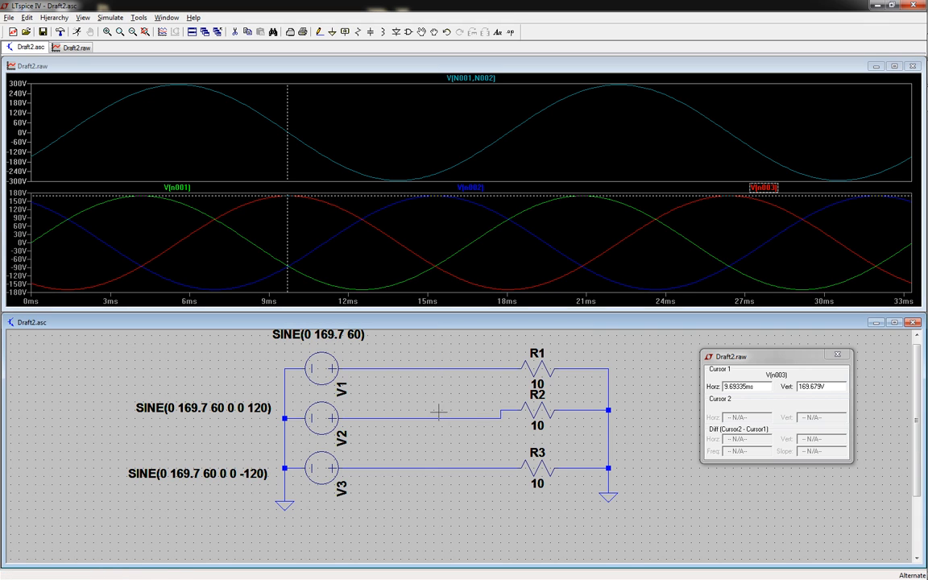
Step: Attach the cursor to the V(N001,N002) trace and move it to that trace's first peak, at about 5.4 ms
{"action": "left_click_drag", "start_coordinate": [288, 148], "coordinate": [255, 149]}
{"action": "left_click", "coordinate": [475, 77]}
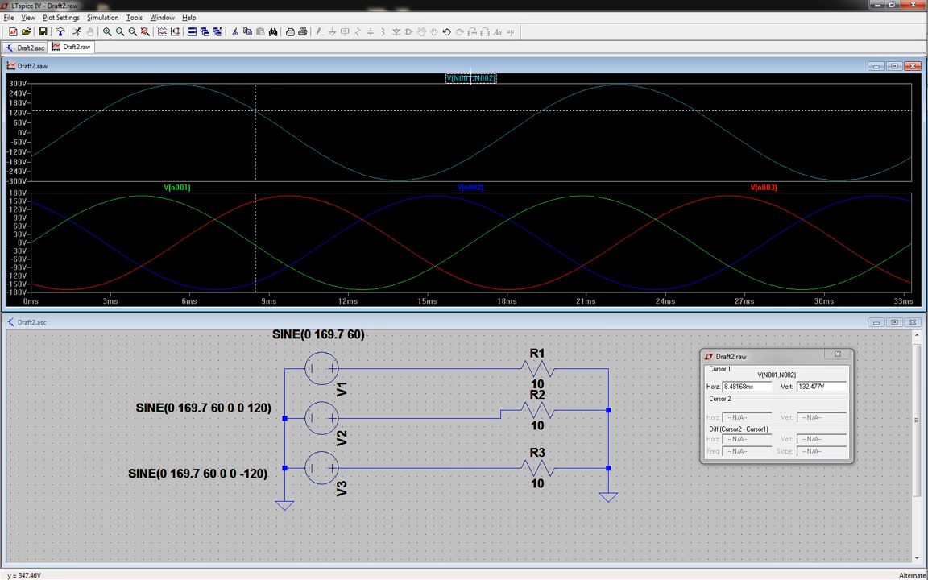
{"action": "left_click_drag", "start_coordinate": [255, 137], "coordinate": [164, 129]}
{"action": "mouse_move", "coordinate": [186, 135]}
{"action": "left_mouse_down"}
{"action": "mouse_move", "coordinate": [166, 135]}
{"action": "mouse_move", "coordinate": [174, 135]}
{"action": "left_mouse_up"}
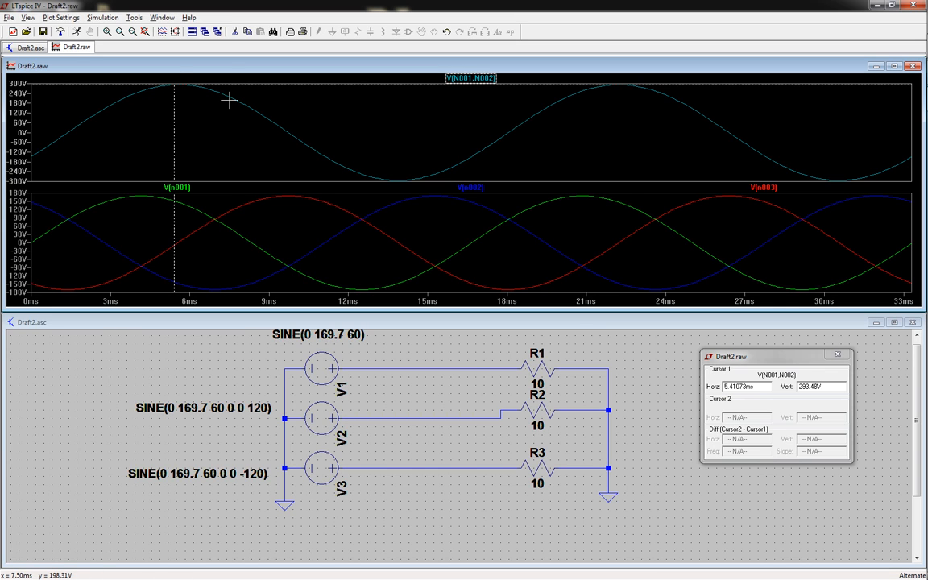
Step: Change the line-to-line trace expression to V(N001,N002)/sqrt(2) and move the cursor onto its first peak, at about 5.6 ms
{"action": "right_click", "coordinate": [471, 80]}
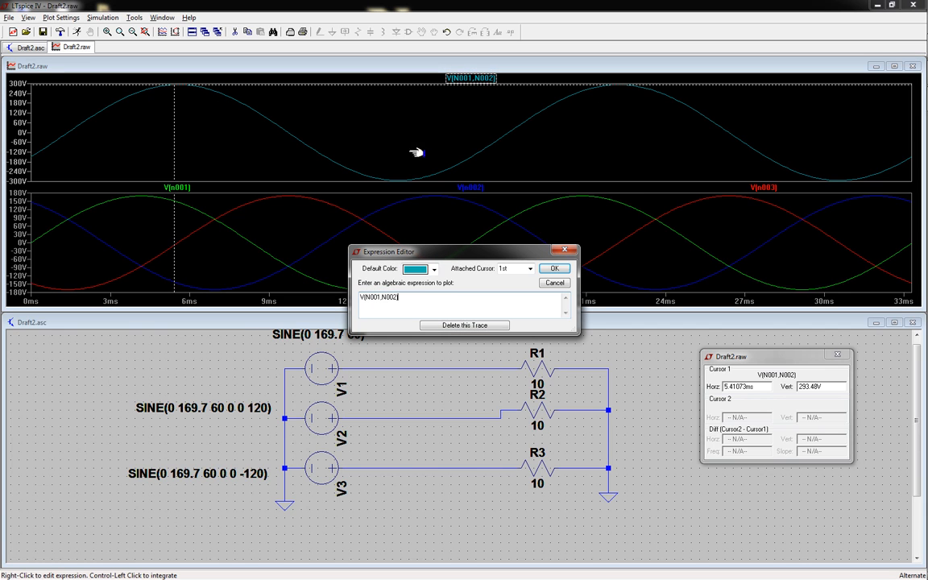
{"action": "left_click_drag", "start_coordinate": [433, 299], "coordinate": [321, 298]}
{"action": "left_click", "coordinate": [423, 307]}
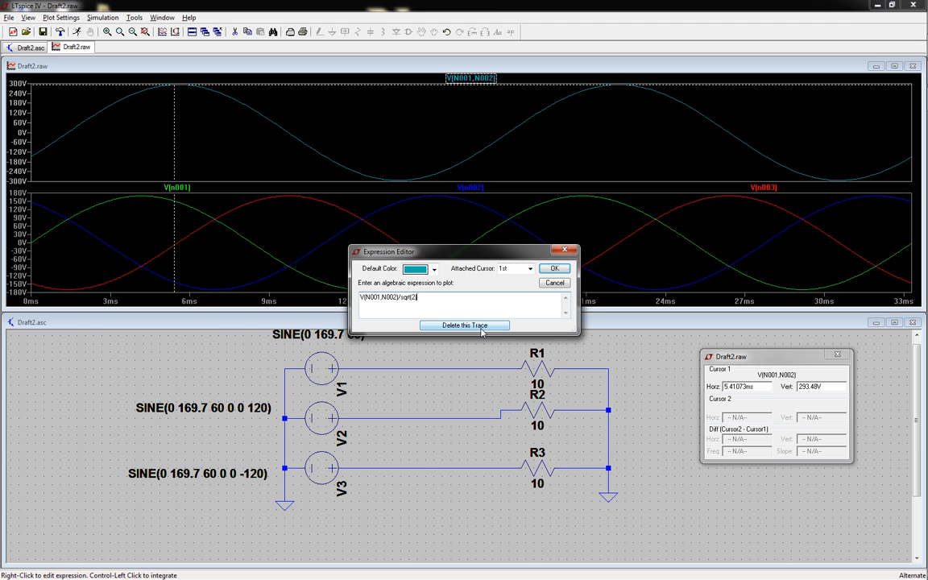
{"action": "type", "text": ")"}
{"action": "key", "text": "Return"}
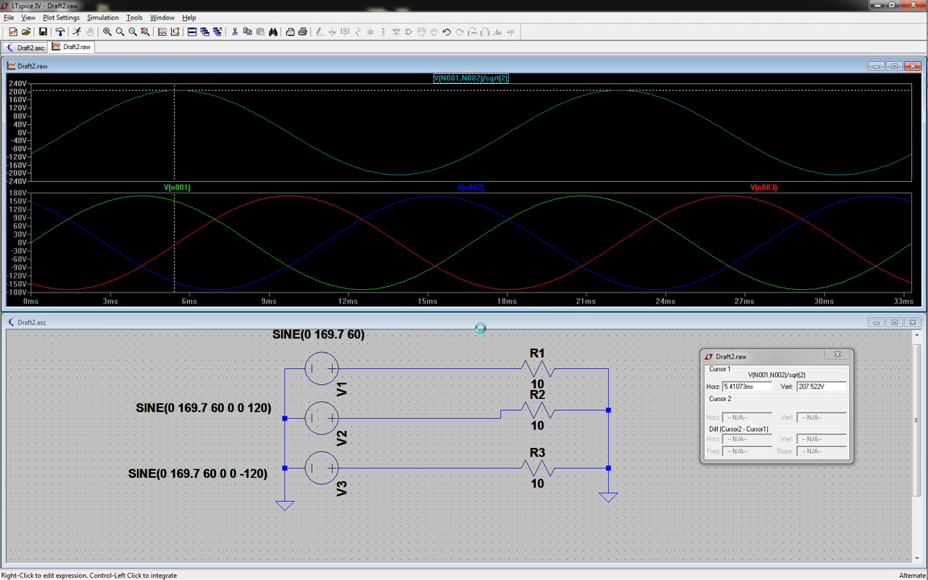
{"action": "left_click_drag", "start_coordinate": [830, 385], "coordinate": [693, 383]}
{"action": "left_click_drag", "start_coordinate": [174, 118], "coordinate": [179, 119]}
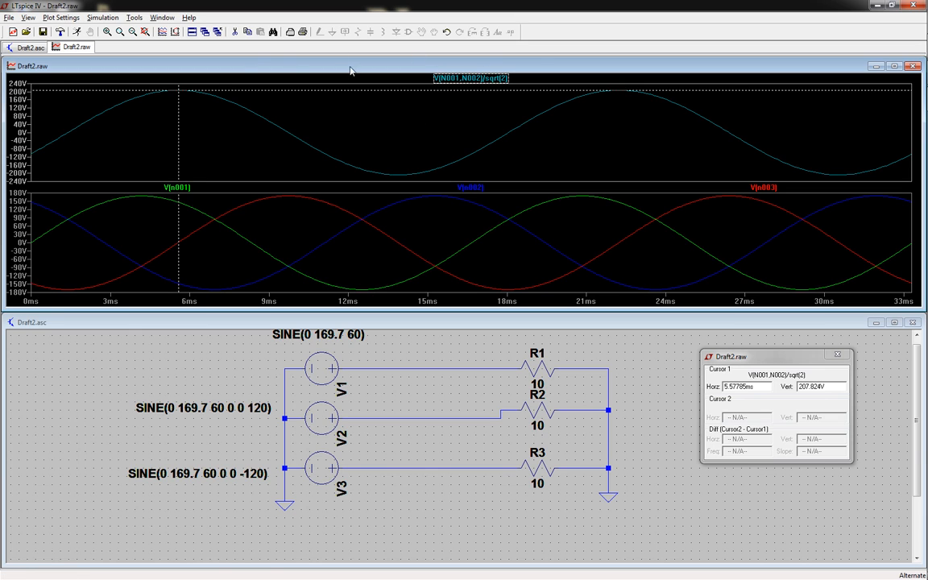
Step: Place the cursor on V(n001)'s first peak, at about 4.1 ms, and change that trace's expression to V(n001)/sqrt(2)
{"action": "left_click", "coordinate": [184, 188]}
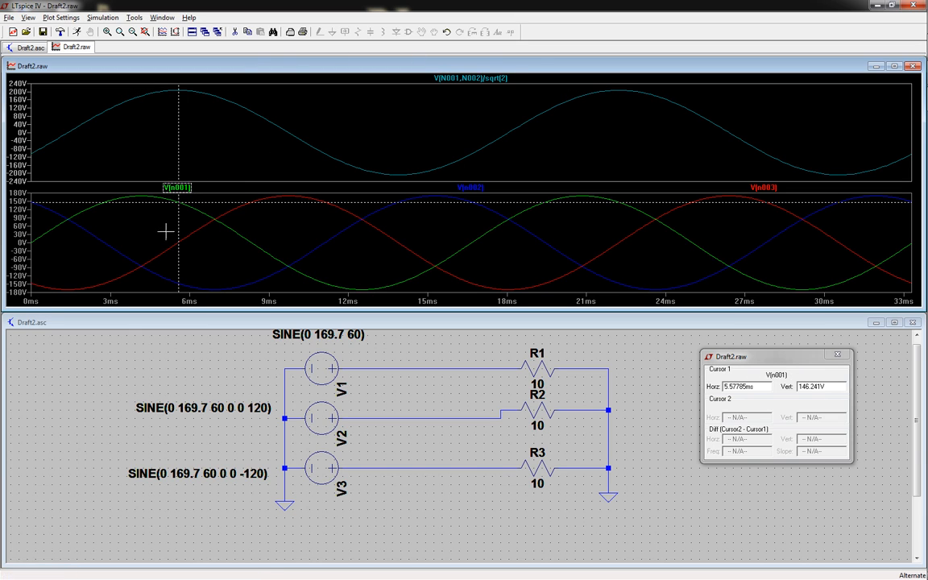
{"action": "left_click_drag", "start_coordinate": [178, 227], "coordinate": [140, 227]}
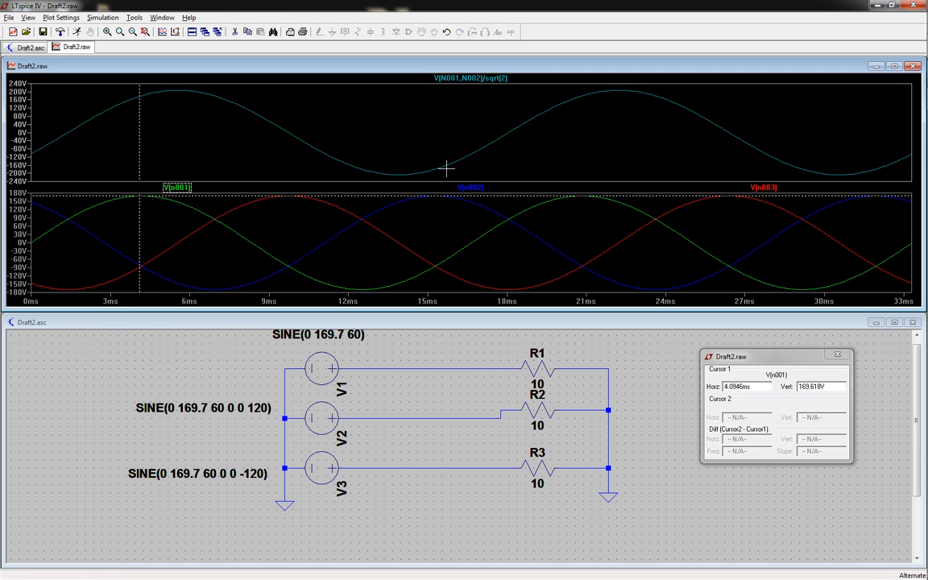
{"action": "right_click", "coordinate": [190, 187]}
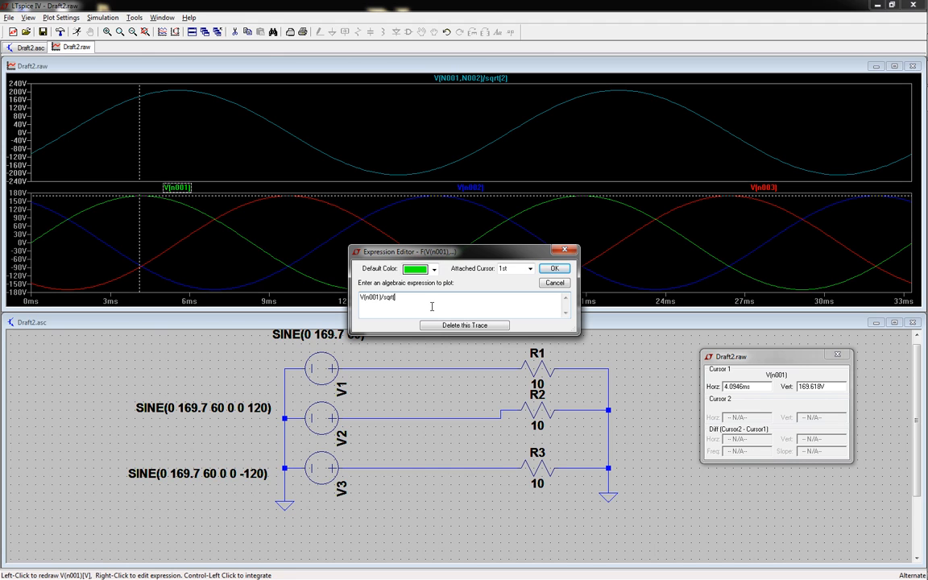
{"action": "type", "text": "/sqrt(2)"}
{"action": "key", "text": "Return"}
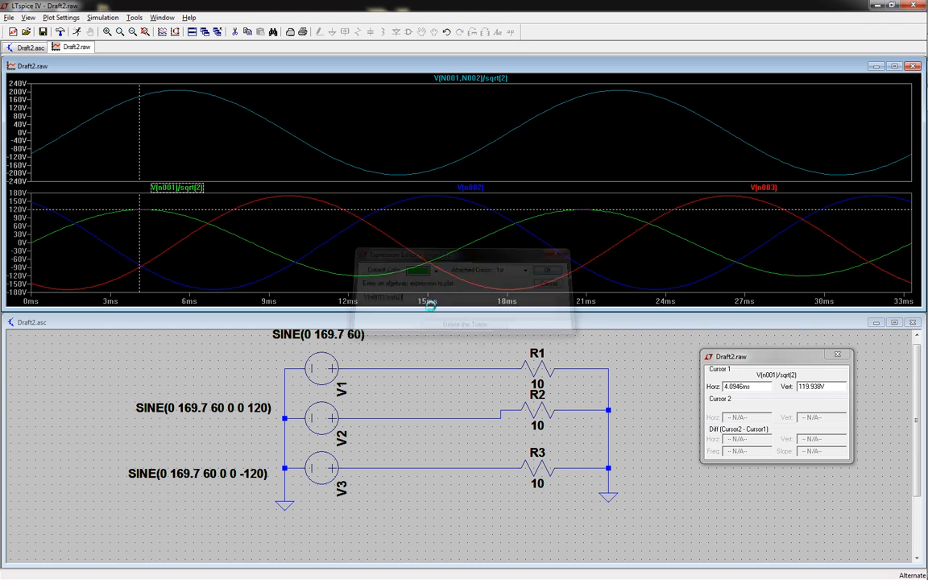
{"action": "double_click", "coordinate": [834, 387]}
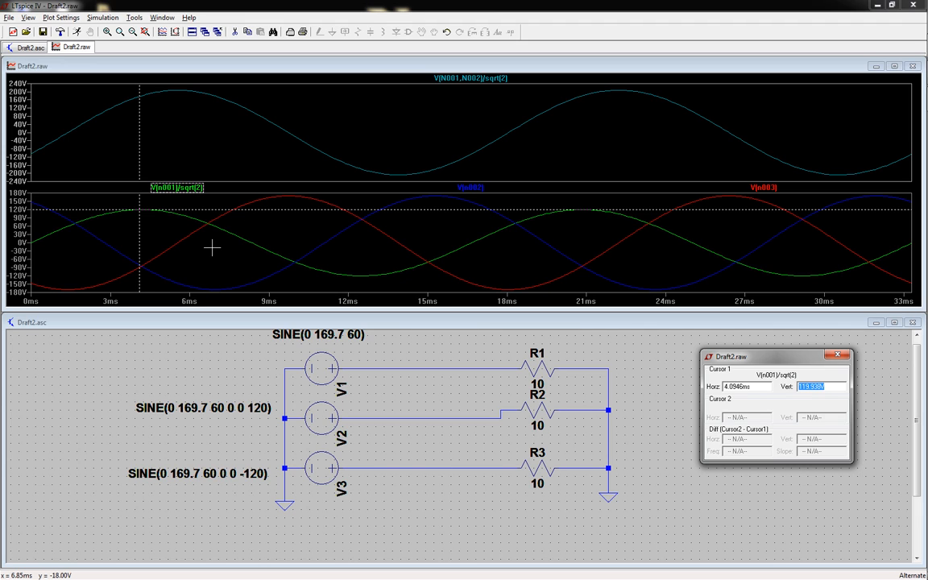
Step: Remove the division by sqrt(2) from both trace expressions, restoring V(n001) and V(N001,N002)
{"action": "right_click", "coordinate": [187, 188]}
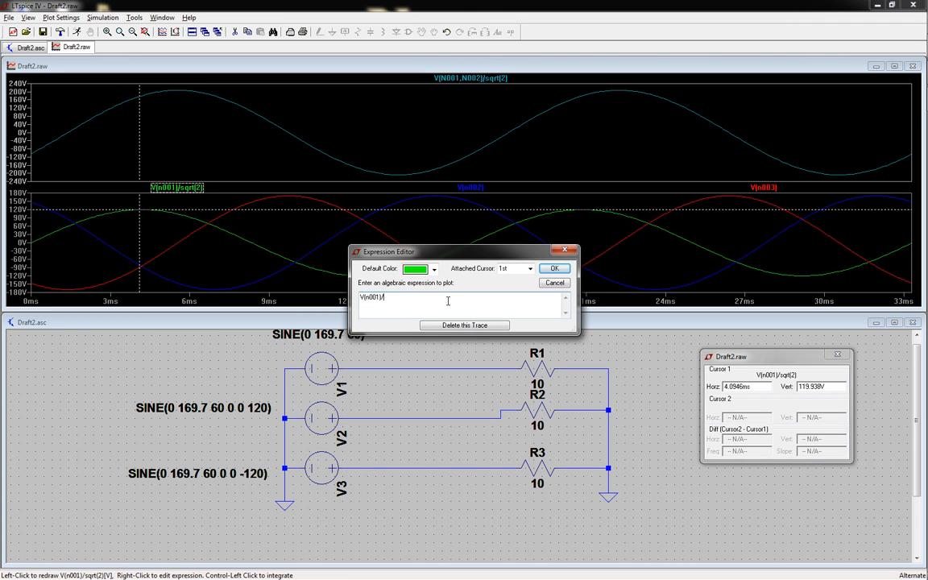
{"action": "key", "text": "Return"}
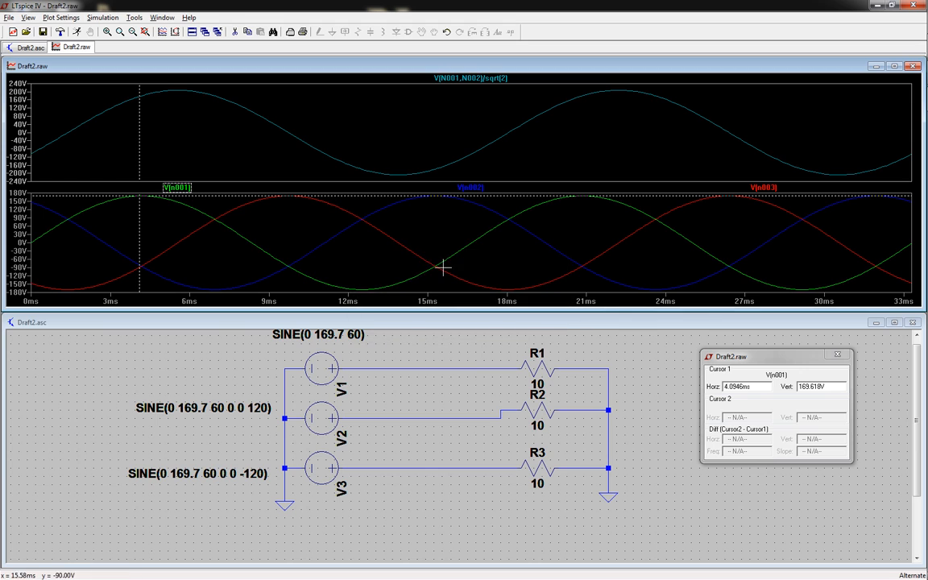
{"action": "right_click", "coordinate": [467, 78]}
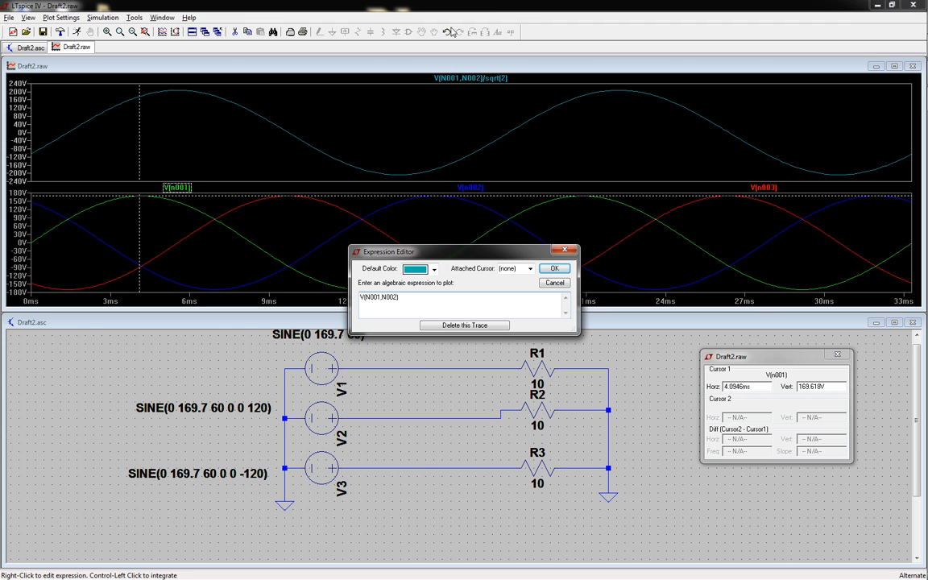
{"action": "left_click", "coordinate": [554, 268]}
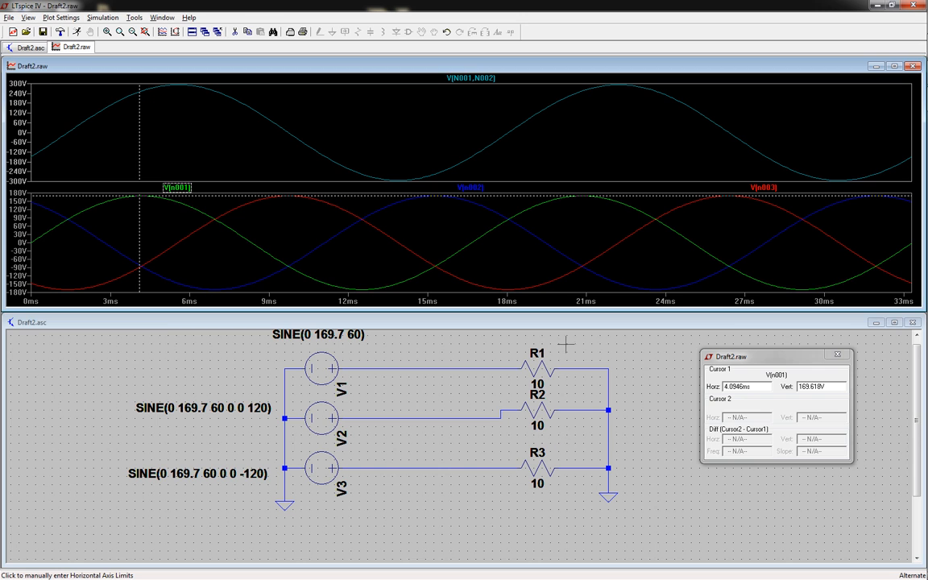
Step: Delete the plot pane that holds the line-to-line voltage trace
{"action": "left_click", "coordinate": [556, 322]}
{"action": "scroll", "coordinate": [221, 441], "scroll_direction": "down", "scroll_amount": 2}
{"action": "scroll", "coordinate": [348, 447], "scroll_direction": "up", "scroll_amount": 2}
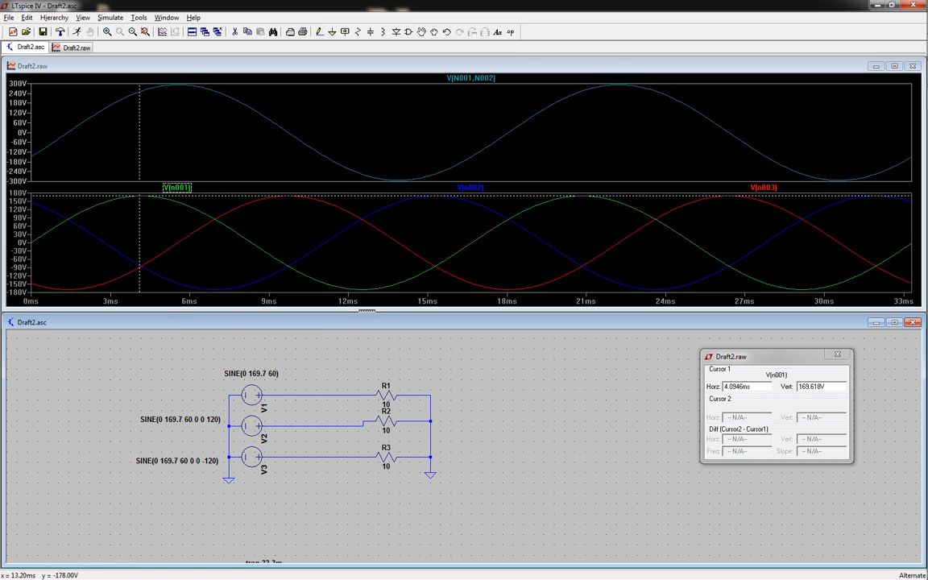
{"action": "scroll", "coordinate": [244, 359], "scroll_direction": "down", "scroll_amount": 1}
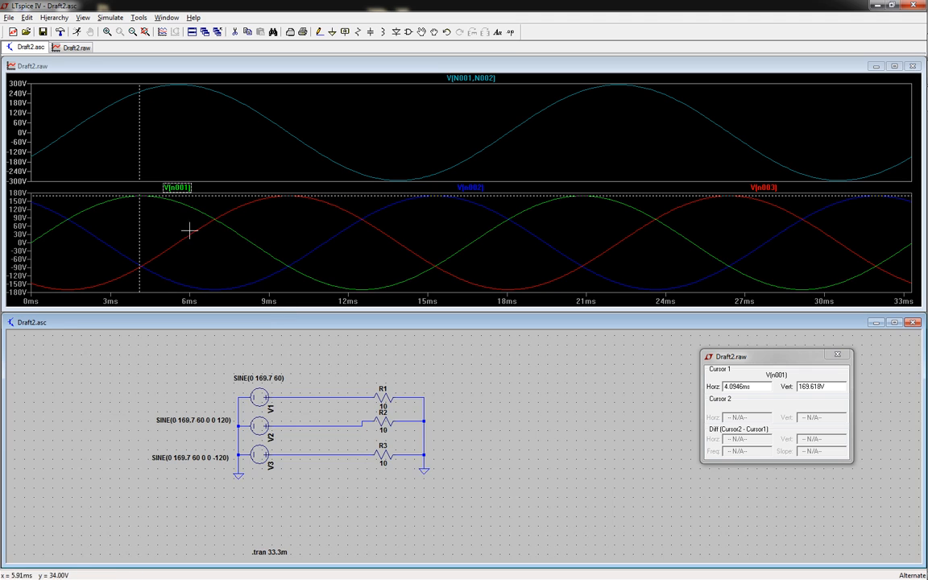
{"action": "scroll", "coordinate": [202, 229], "scroll_direction": "up", "scroll_amount": 1}
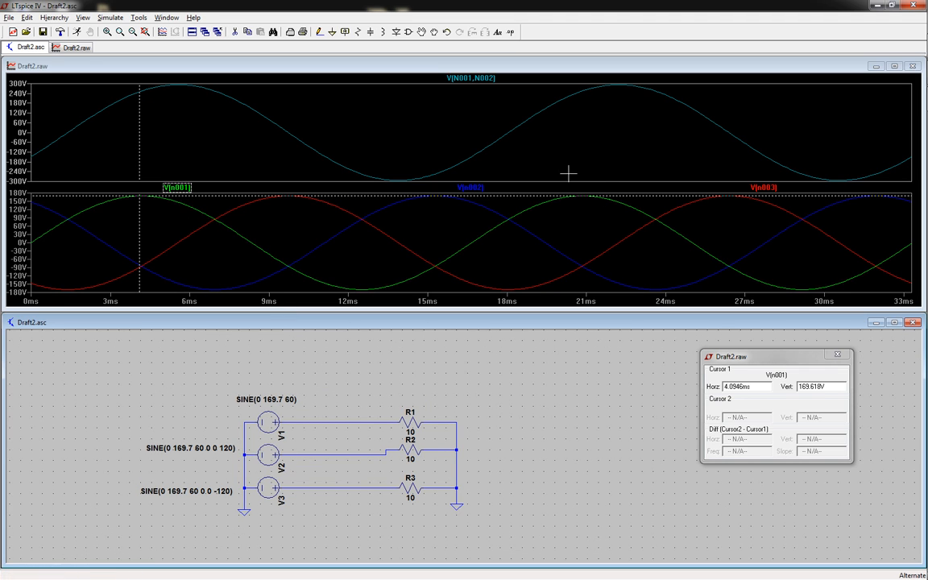
{"action": "right_click", "coordinate": [406, 117]}
{"action": "left_click", "coordinate": [441, 266]}
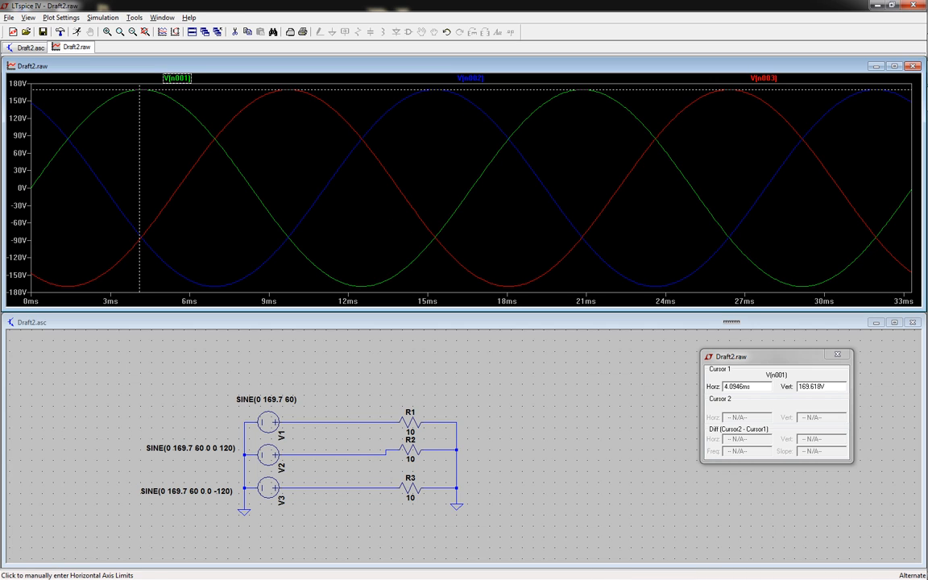
Step: Open the component symbol library's Comparators folder and preview the symbols of several LTC parts, including LTC1440, LTC1444 and LTC1442
{"action": "left_click", "coordinate": [406, 332]}
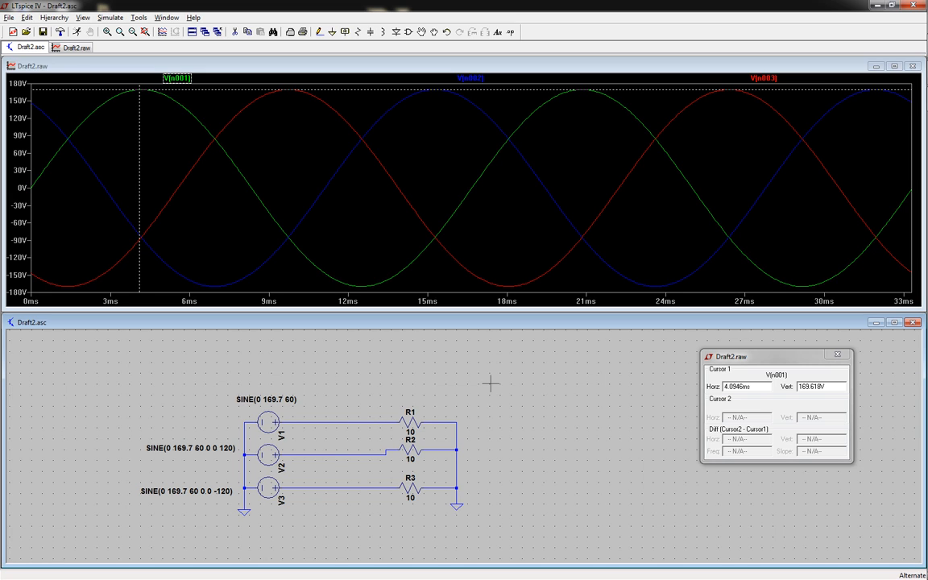
{"action": "left_click", "coordinate": [408, 32]}
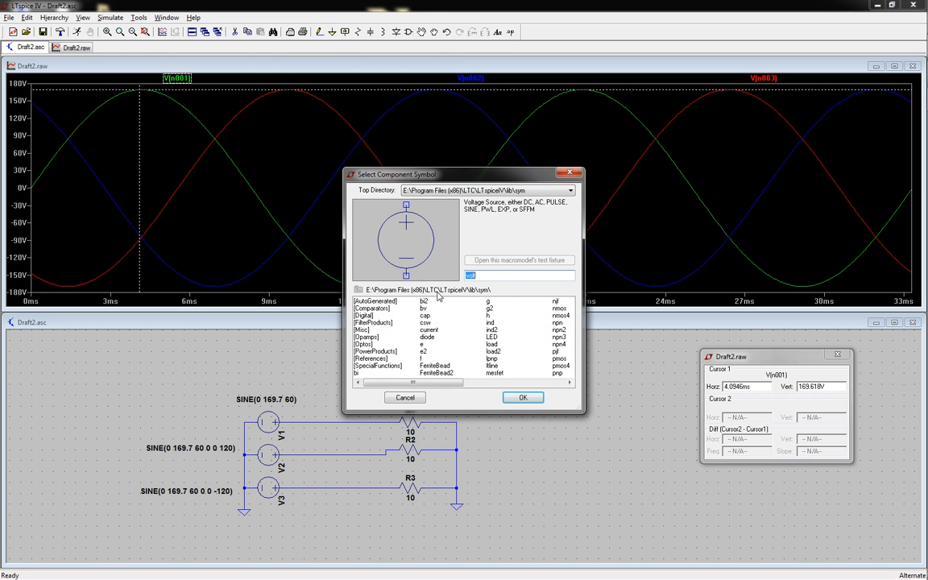
{"action": "type", "text": "lt"}
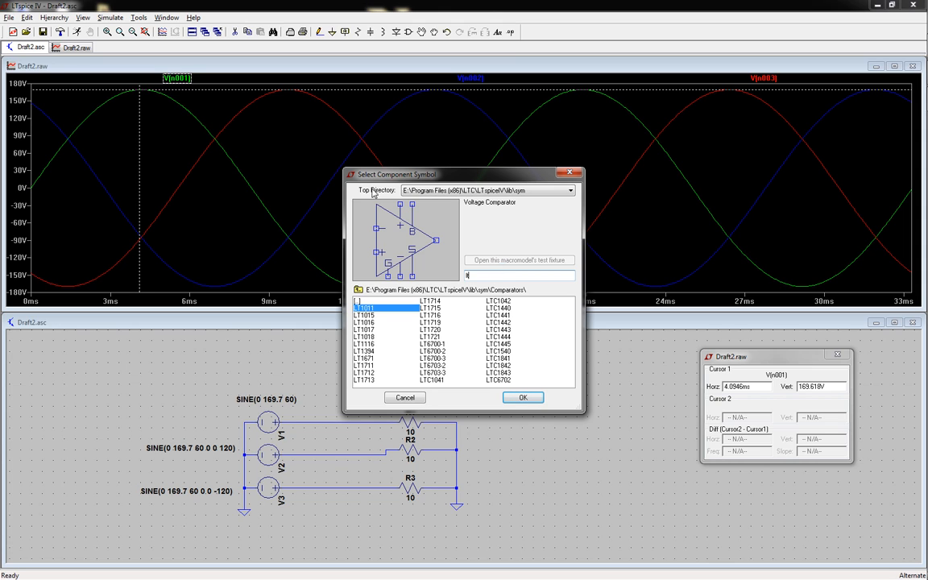
{"action": "left_click", "coordinate": [439, 330]}
{"action": "left_click", "coordinate": [446, 360]}
{"action": "left_click", "coordinate": [503, 338]}
{"action": "left_click", "coordinate": [505, 309]}
{"action": "left_click", "coordinate": [494, 344]}
{"action": "left_click", "coordinate": [499, 368]}
{"action": "left_click", "coordinate": [500, 379]}
{"action": "left_click", "coordinate": [503, 337]}
{"action": "left_click", "coordinate": [500, 322]}
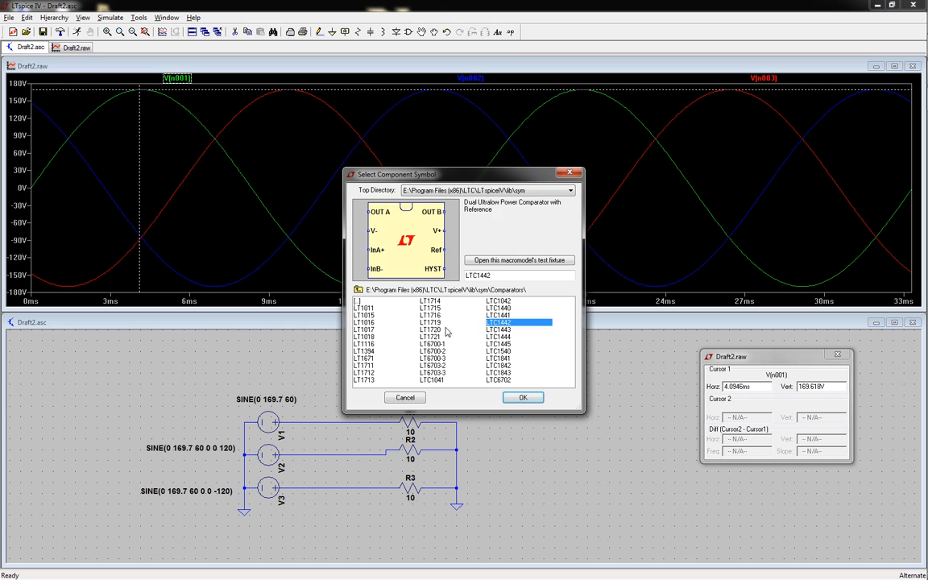
Step: Preview the symbols and descriptions of several LT comparators, including LT1720, LT6700-2, LT6703-2, LT1394 and LT1011
{"action": "left_click", "coordinate": [438, 329]}
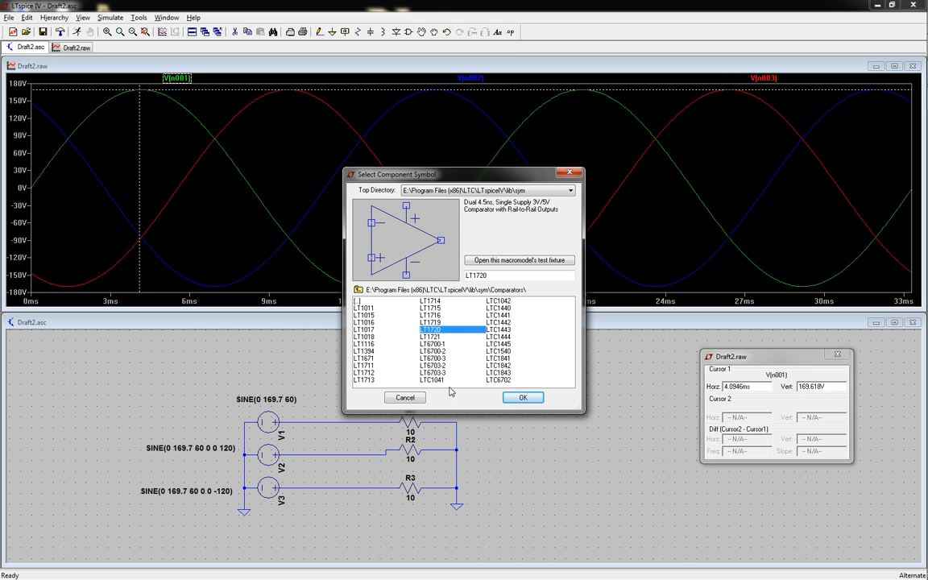
{"action": "left_click", "coordinate": [430, 314]}
{"action": "left_click", "coordinate": [427, 350]}
{"action": "left_click", "coordinate": [376, 351]}
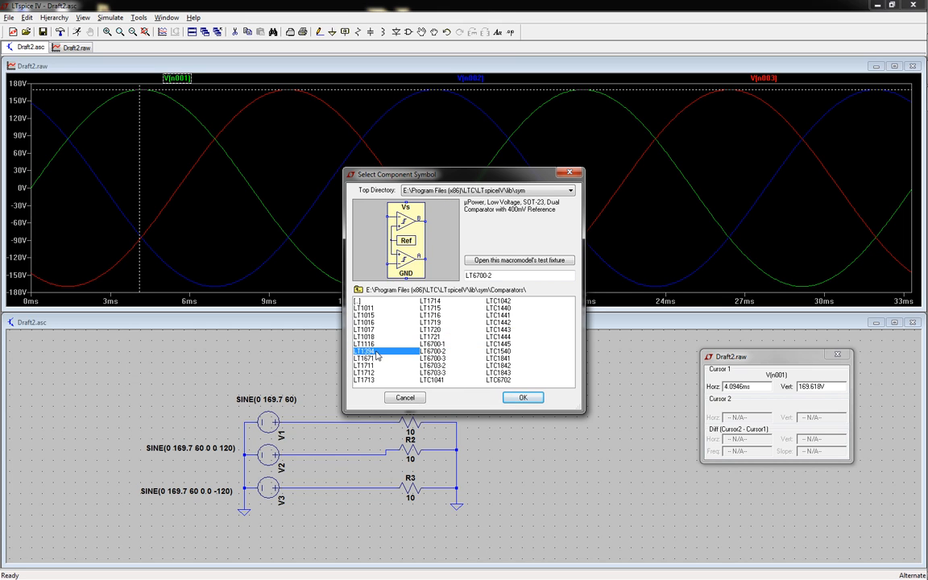
{"action": "left_click", "coordinate": [427, 352]}
{"action": "left_click", "coordinate": [435, 367]}
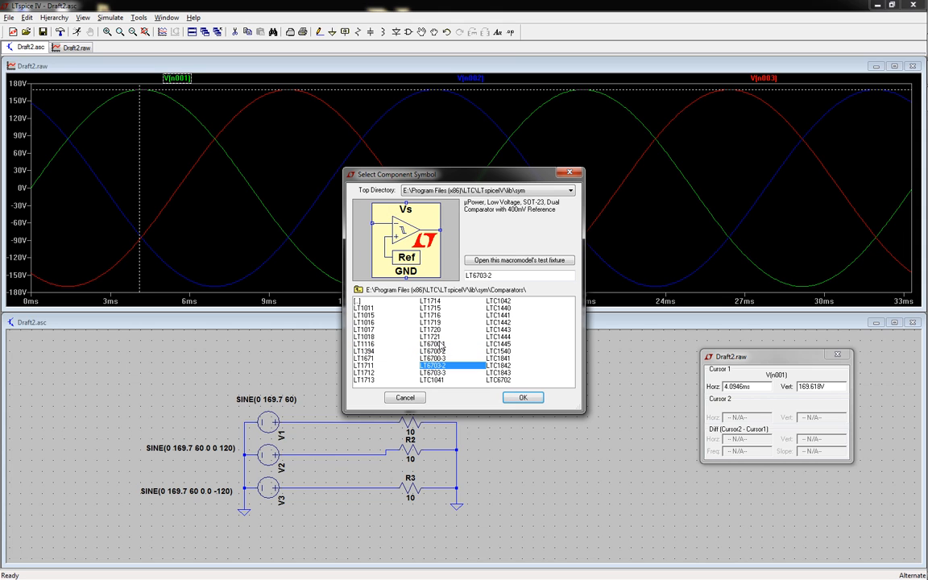
{"action": "left_click", "coordinate": [435, 352]}
{"action": "left_click", "coordinate": [368, 351]}
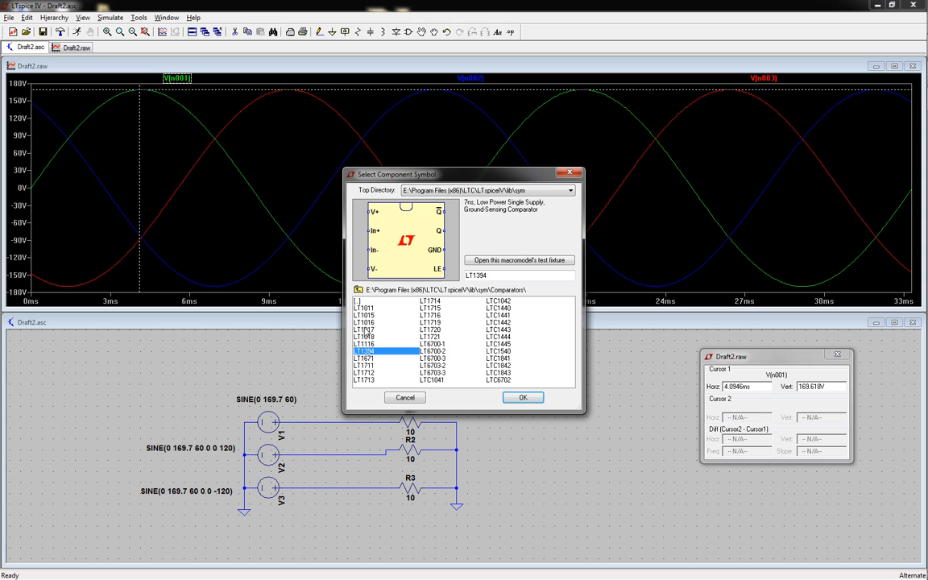
{"action": "left_click", "coordinate": [368, 323]}
{"action": "left_click", "coordinate": [368, 308]}
Step: Search the comparator symbols for ltc and preview parts such as LTC1841, LTC1041 and LT1711, closing the selection without placing any
{"action": "double_click", "coordinate": [488, 277]}
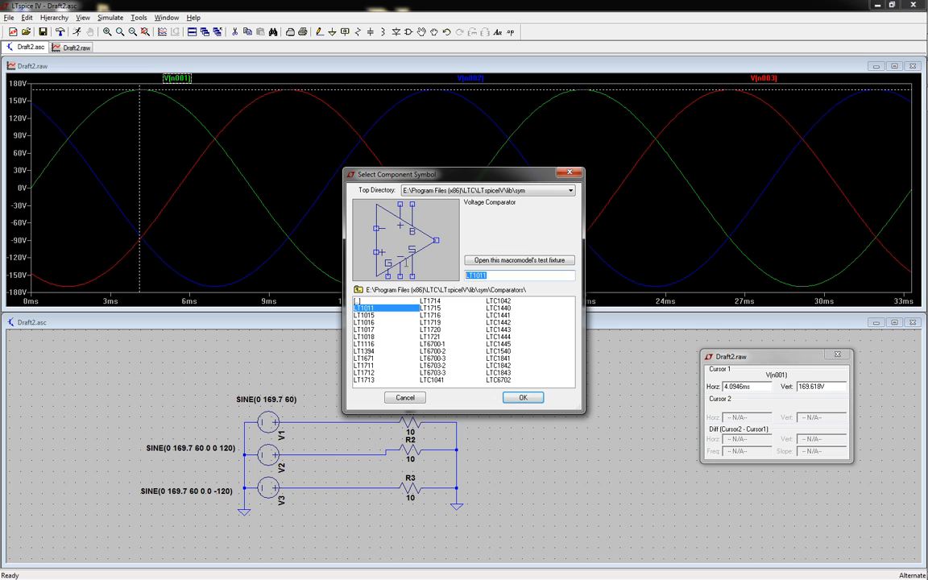
{"action": "type", "text": "ltc"}
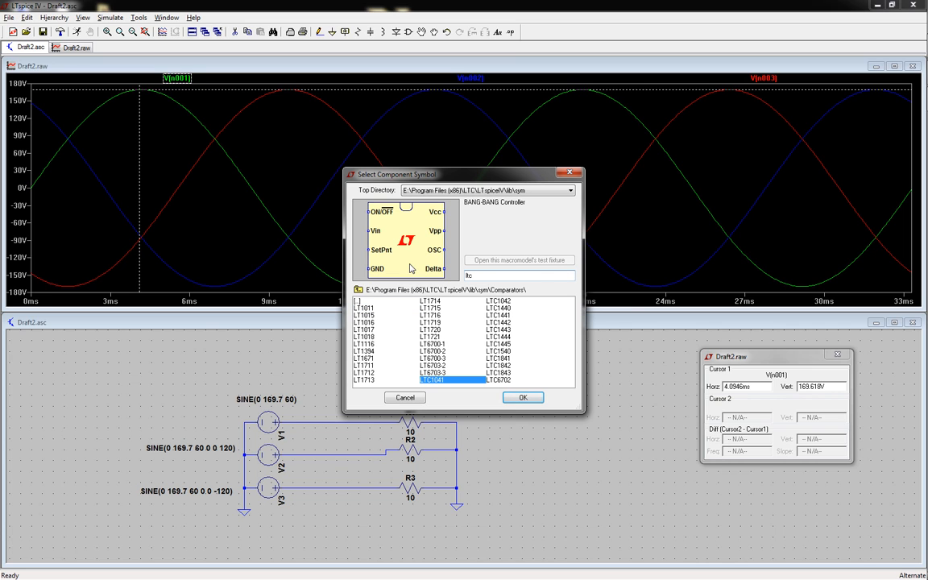
{"action": "left_click", "coordinate": [498, 358]}
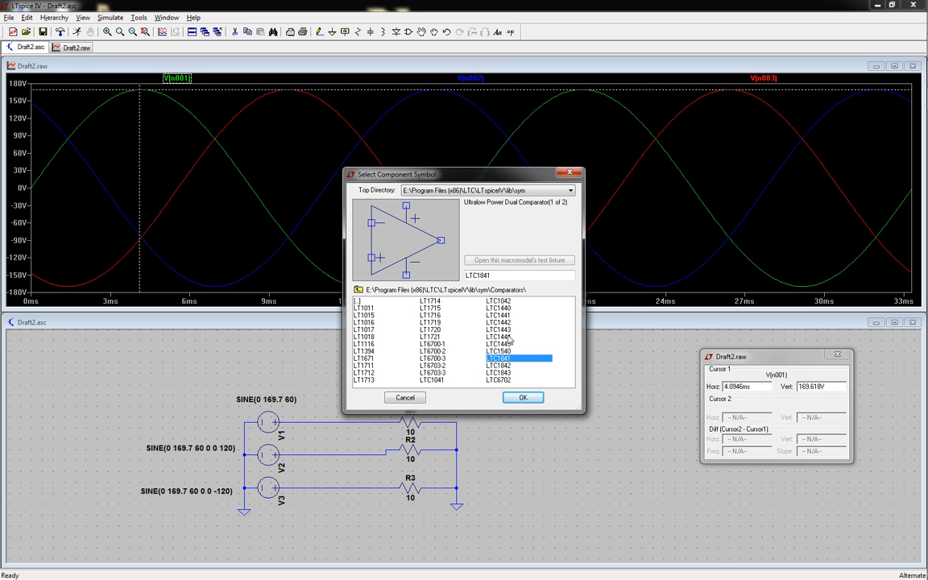
{"action": "left_click", "coordinate": [423, 372]}
{"action": "left_click", "coordinate": [434, 379]}
{"action": "left_click", "coordinate": [366, 365]}
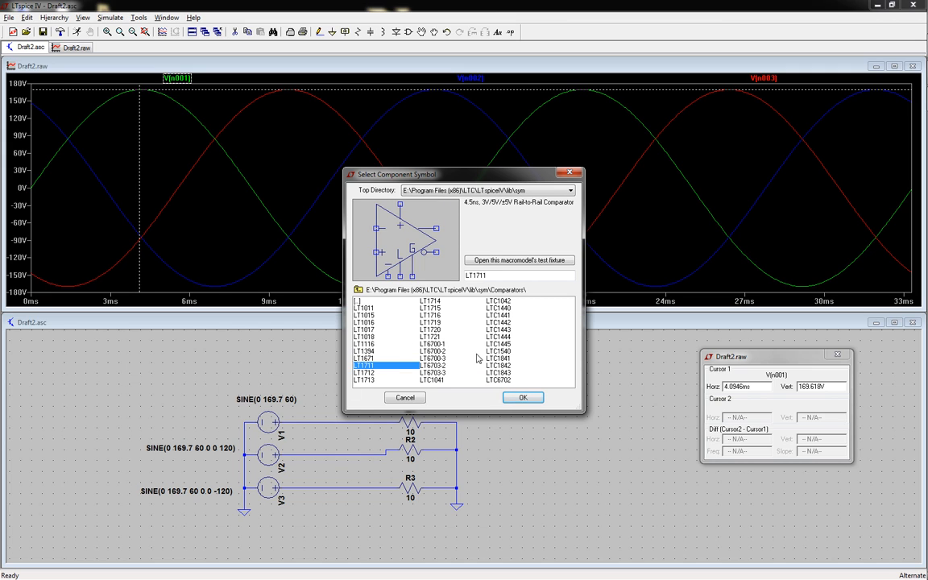
{"action": "left_click", "coordinate": [404, 399]}
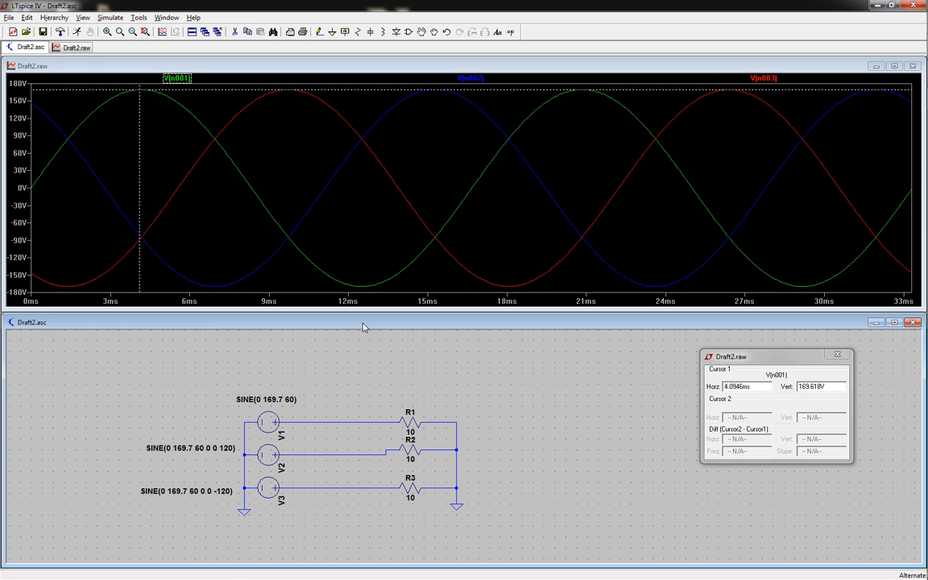
{"action": "scroll", "coordinate": [510, 406], "scroll_direction": "down", "scroll_amount": 1}
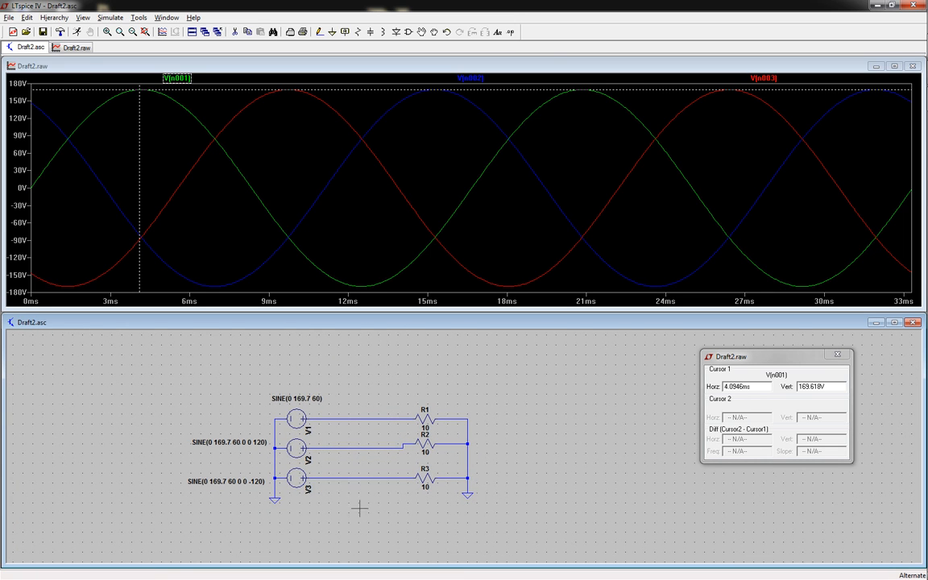
{"action": "scroll", "coordinate": [359, 493], "scroll_direction": "up", "scroll_amount": 1}
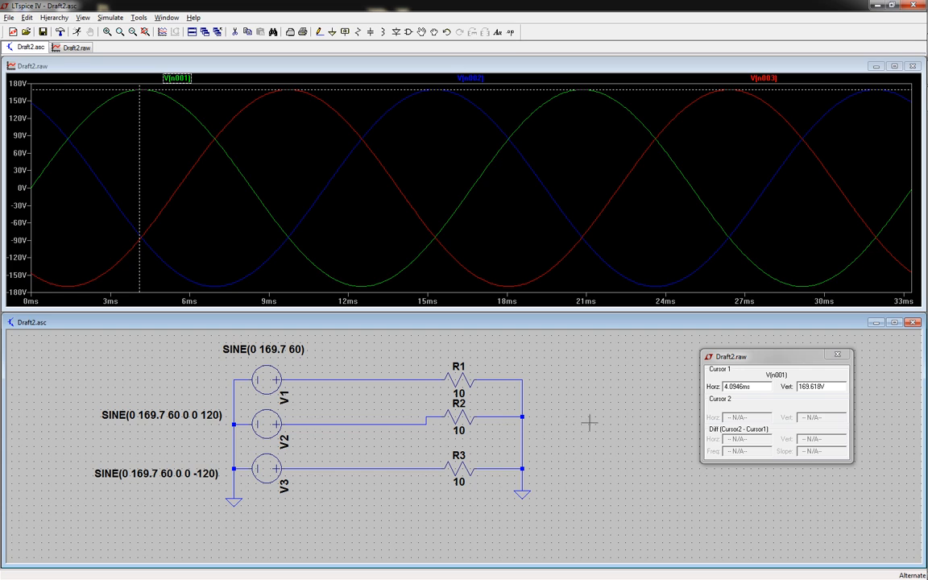